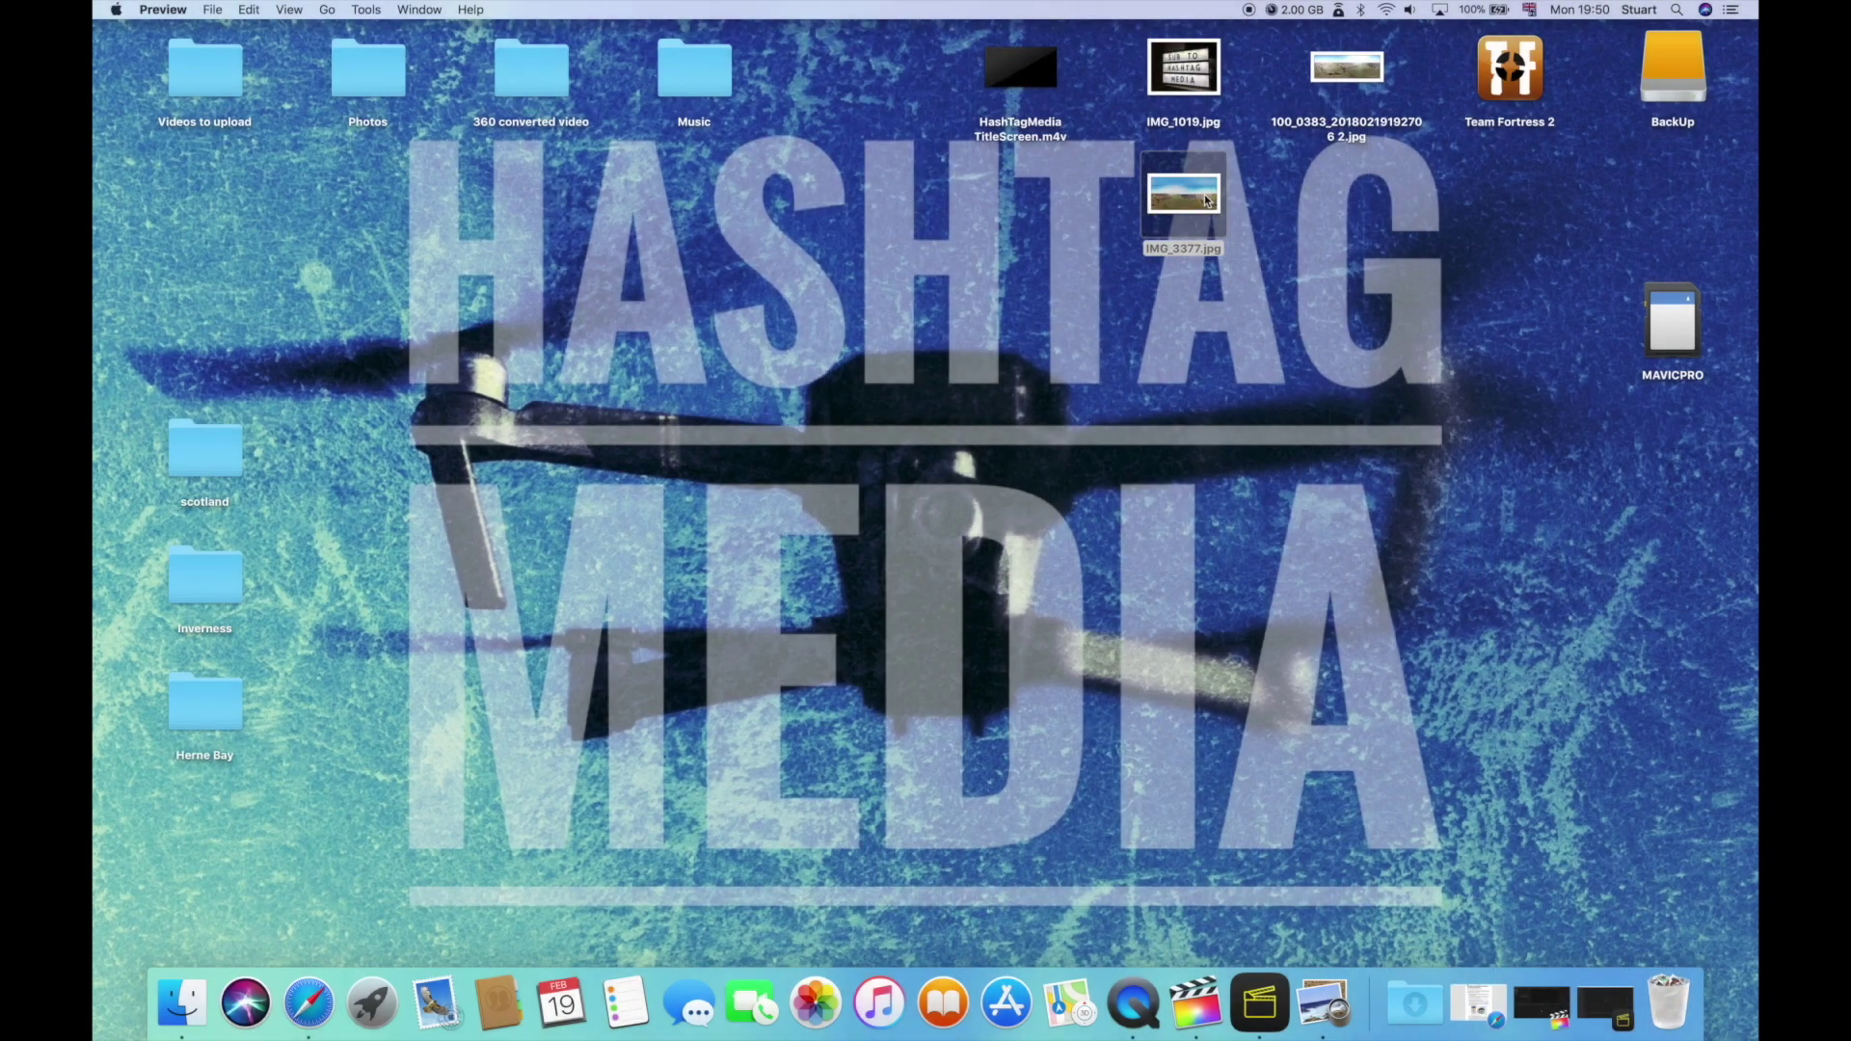
Step: Open IMG_3377.jpg in Preview, zoom in on the town, then zoom back out
{"action": "double_click", "coordinate": [1206, 200]}
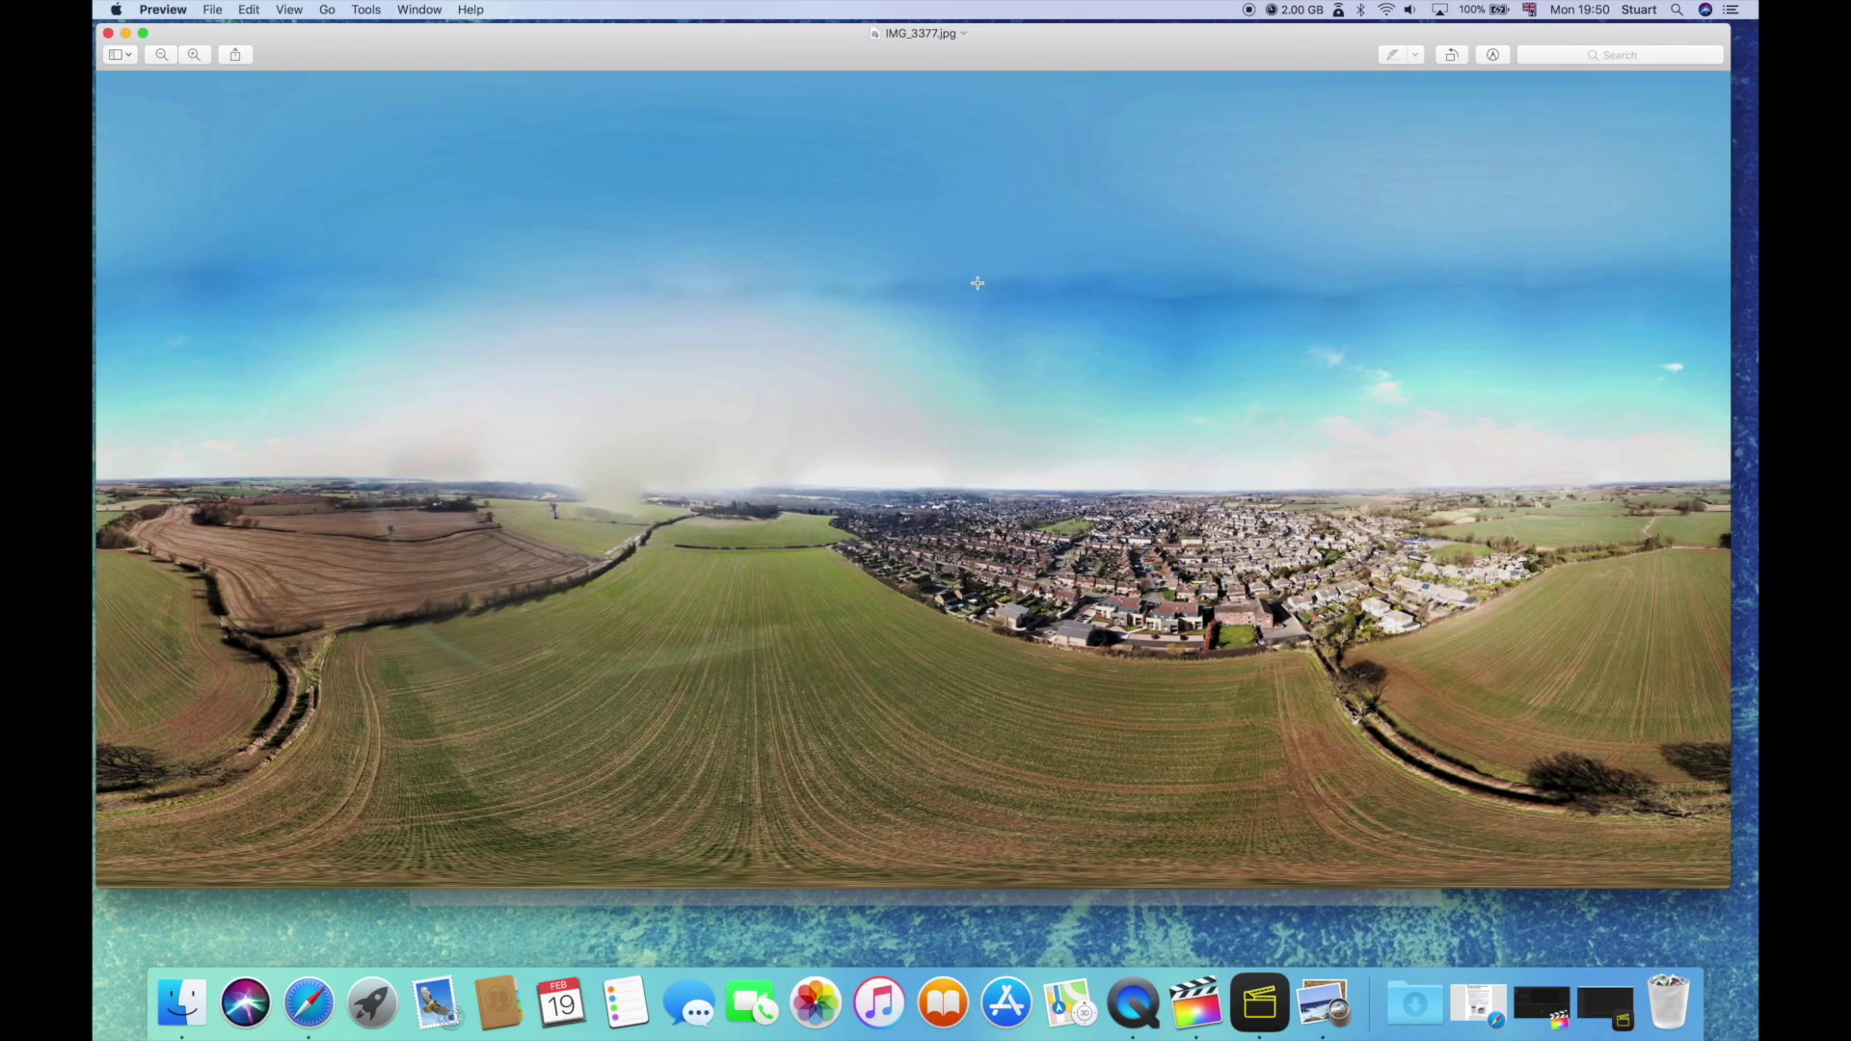
{"action": "scroll", "coordinate": [993, 570], "scroll_direction": "up", "scroll_amount": 5}
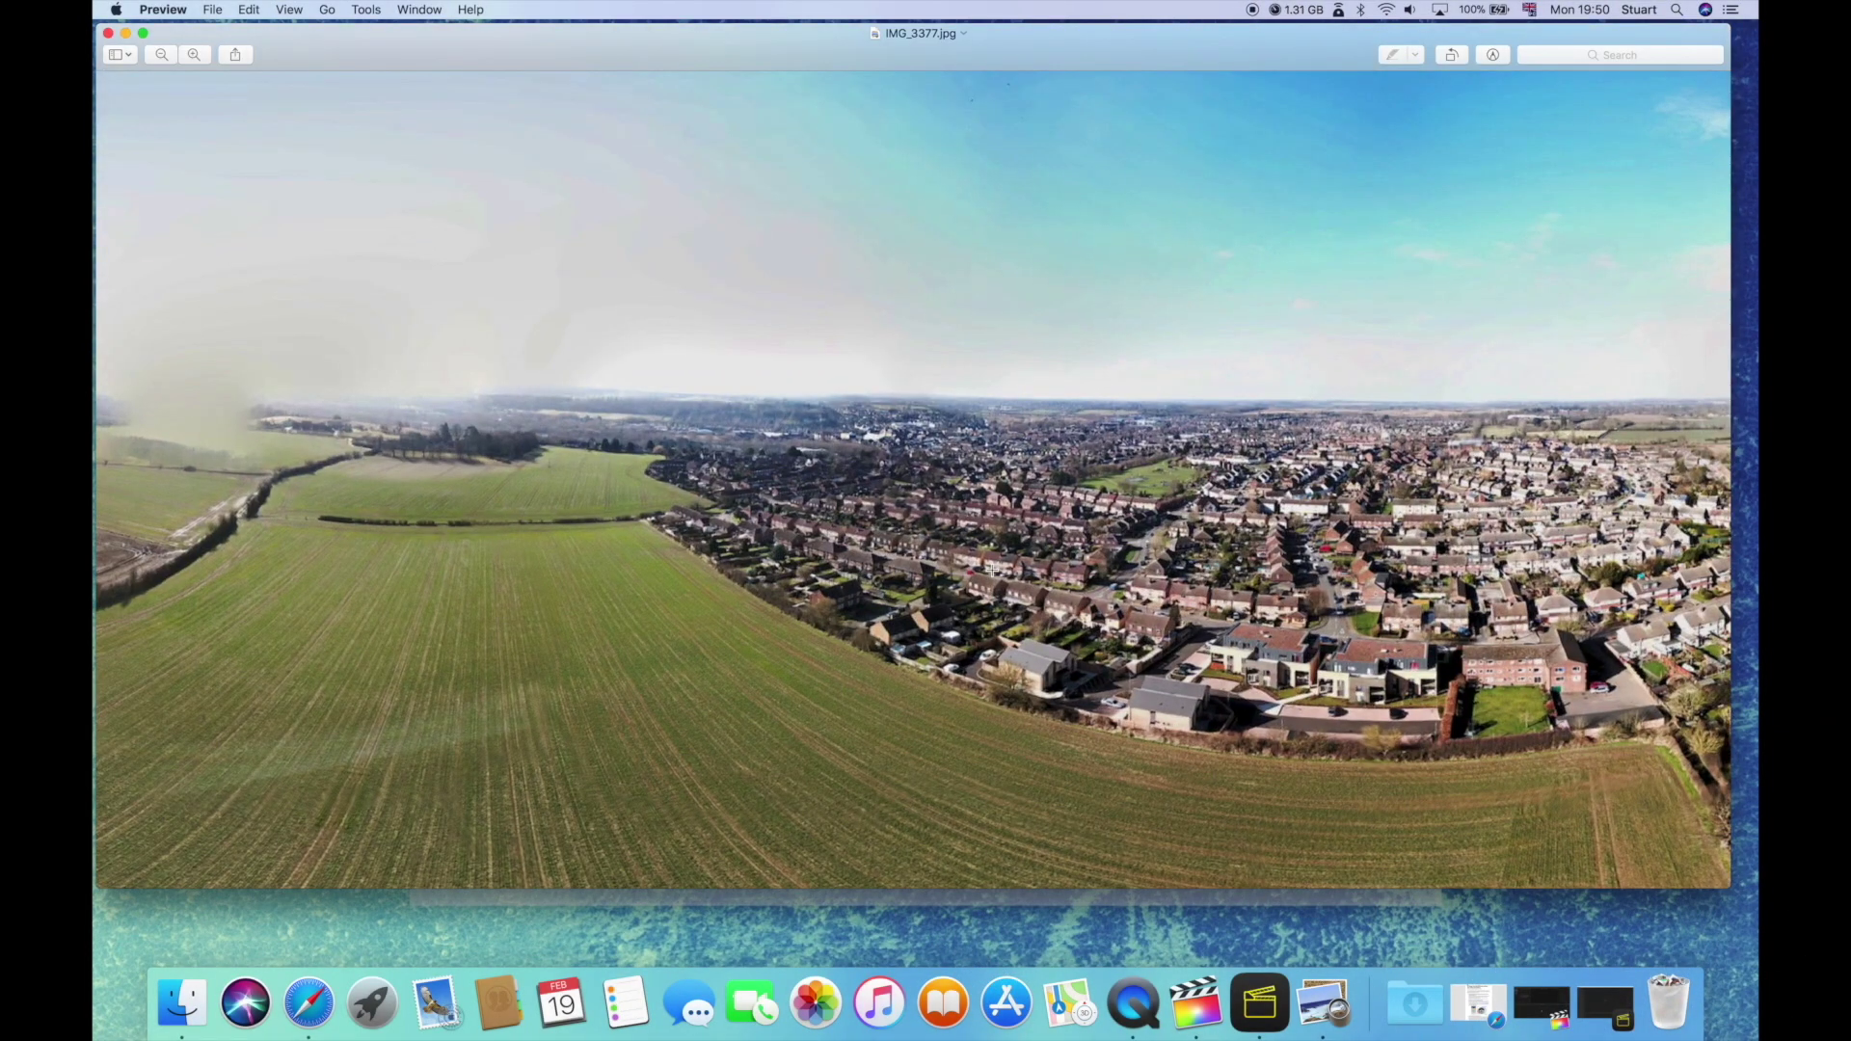
{"action": "scroll", "coordinate": [993, 570], "scroll_direction": "up", "scroll_amount": 3}
{"action": "scroll", "coordinate": [991, 570], "scroll_direction": "down", "scroll_amount": 10}
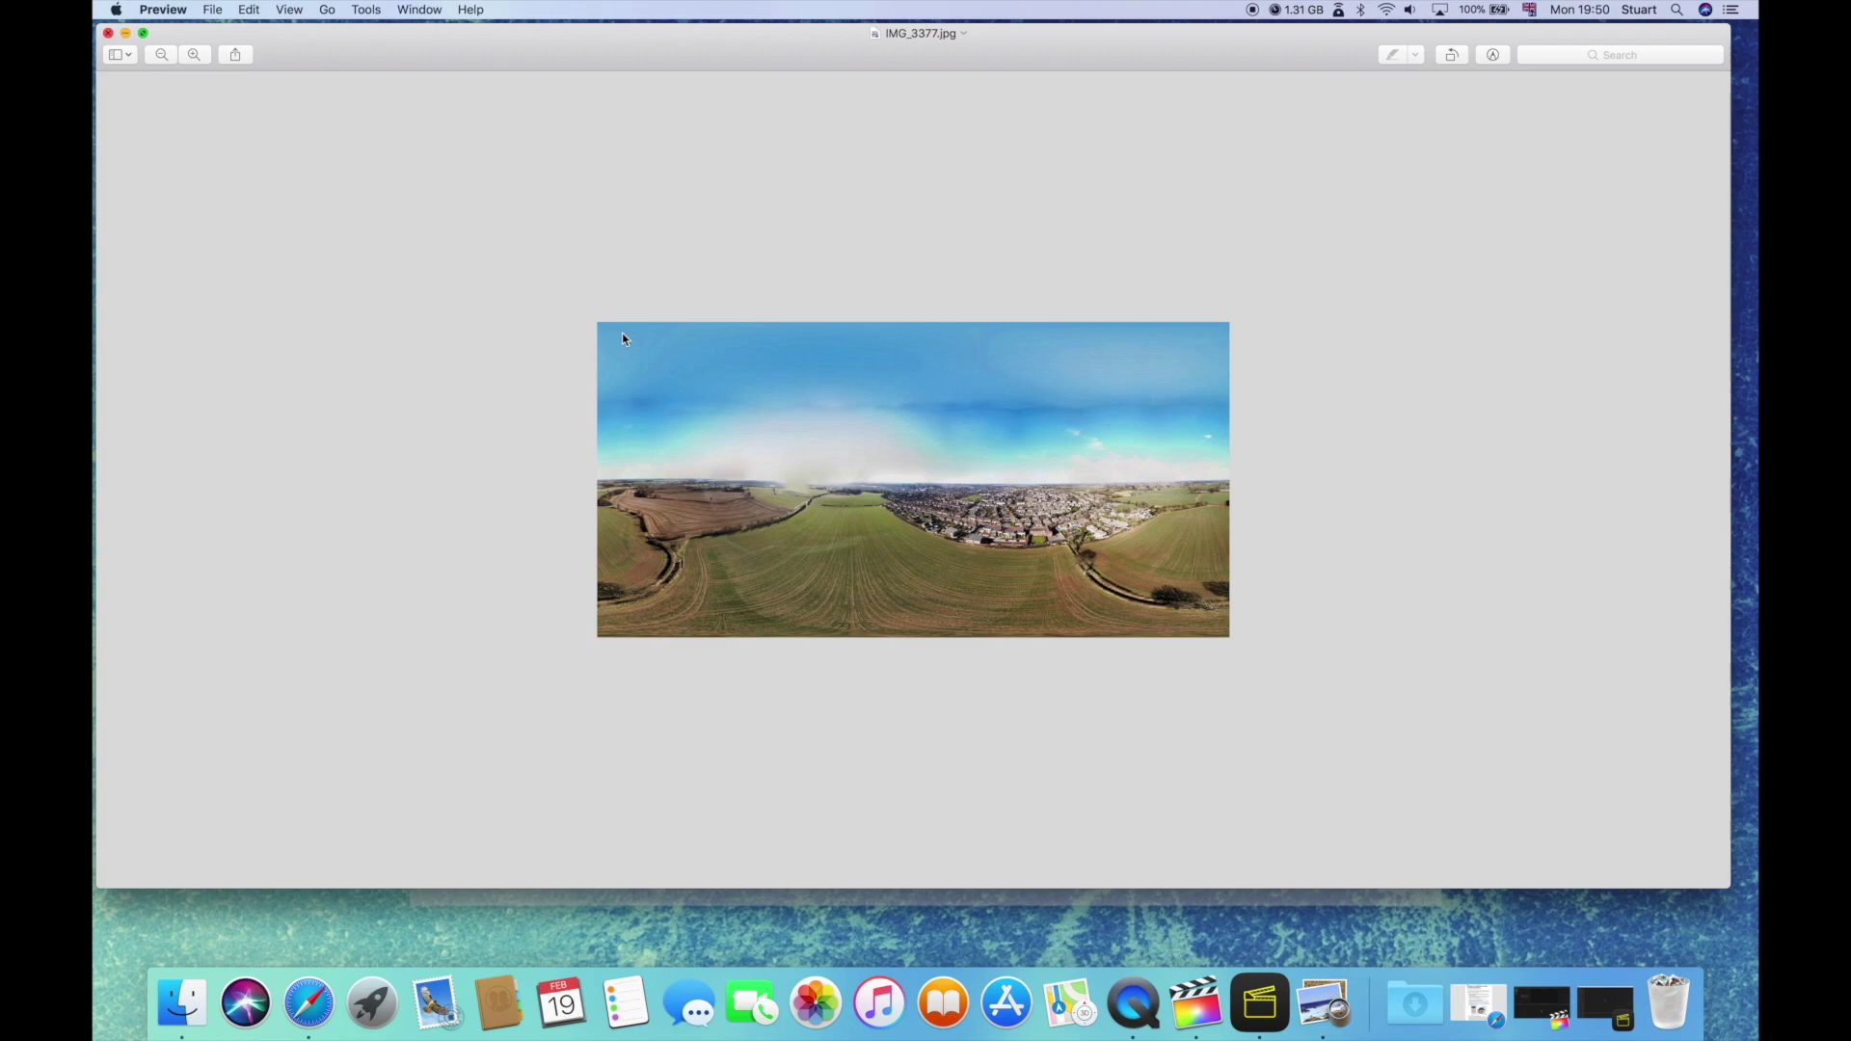
Step: Close Preview and use Get Info to confirm IMG_3377.jpg measures 4096 × 2048
{"action": "key", "text": "super+w"}
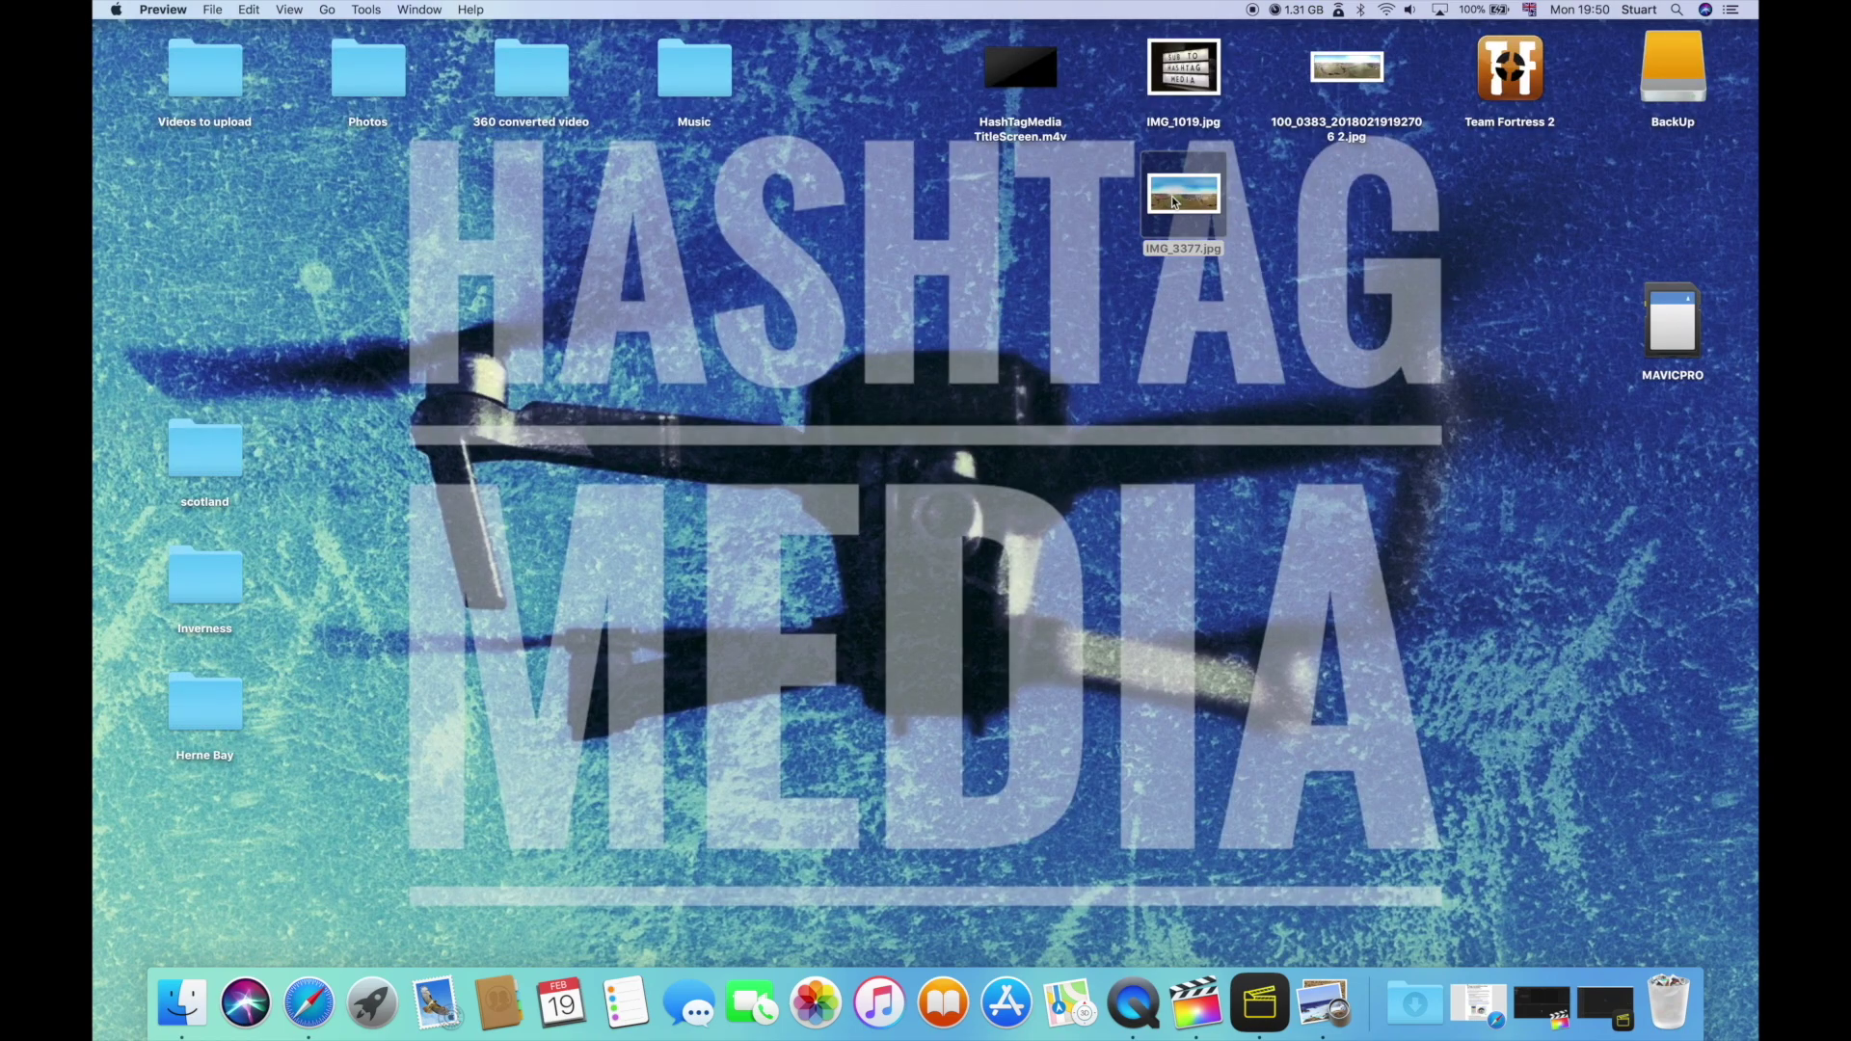
{"action": "right_click", "coordinate": [1174, 199]}
{"action": "left_click", "coordinate": [1226, 278]}
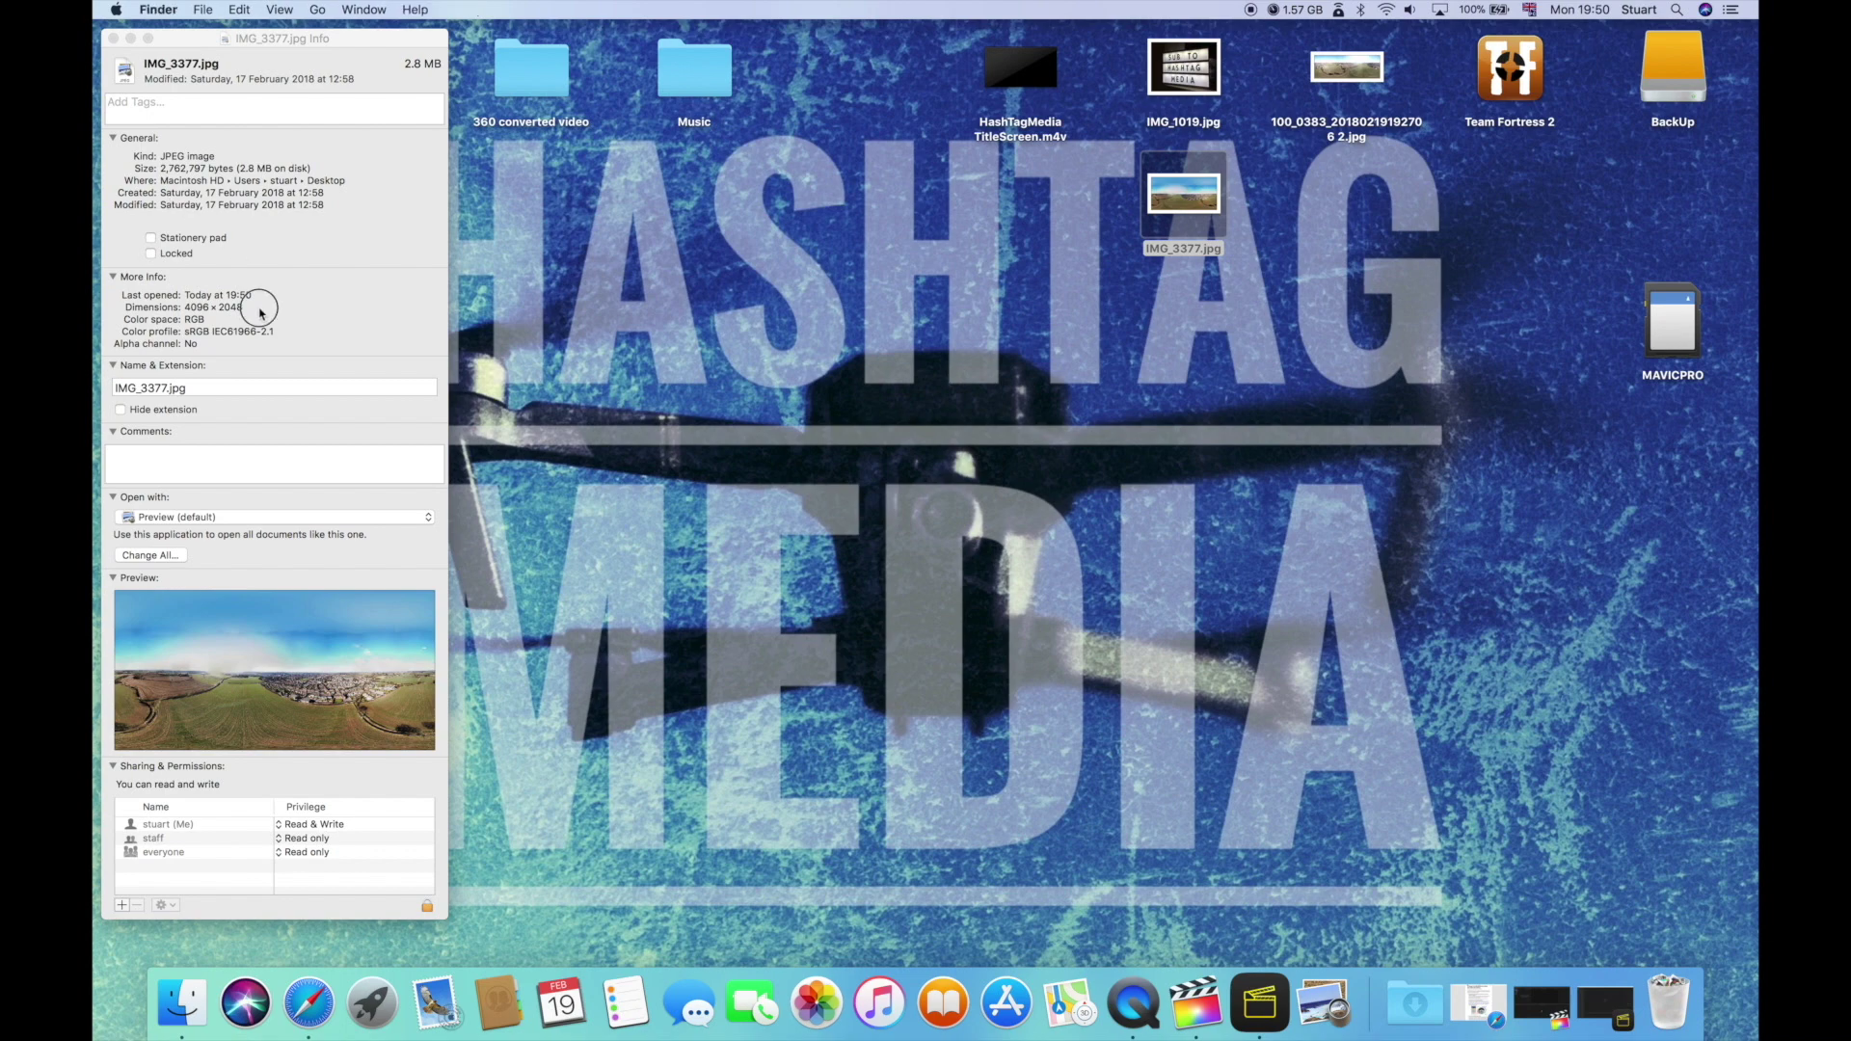
{"action": "left_click_drag", "start_coordinate": [254, 307], "coordinate": [183, 307]}
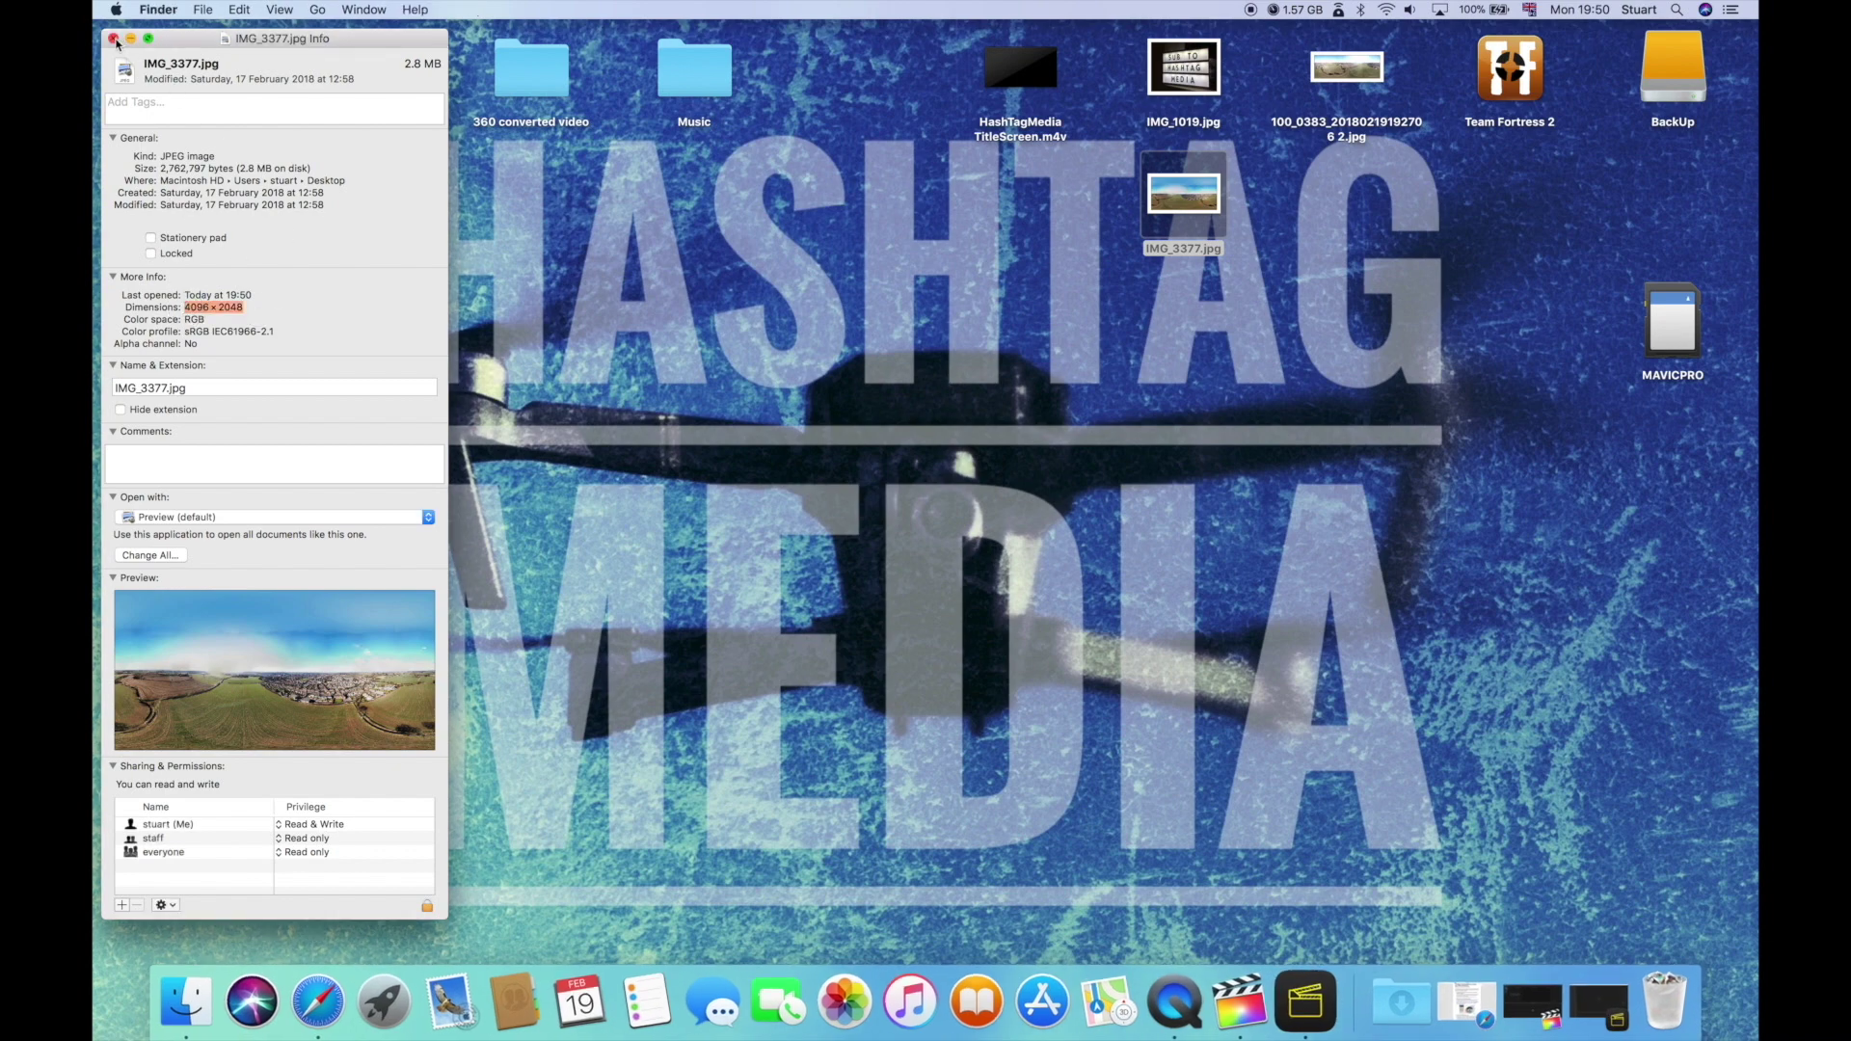
{"action": "left_click", "coordinate": [113, 39]}
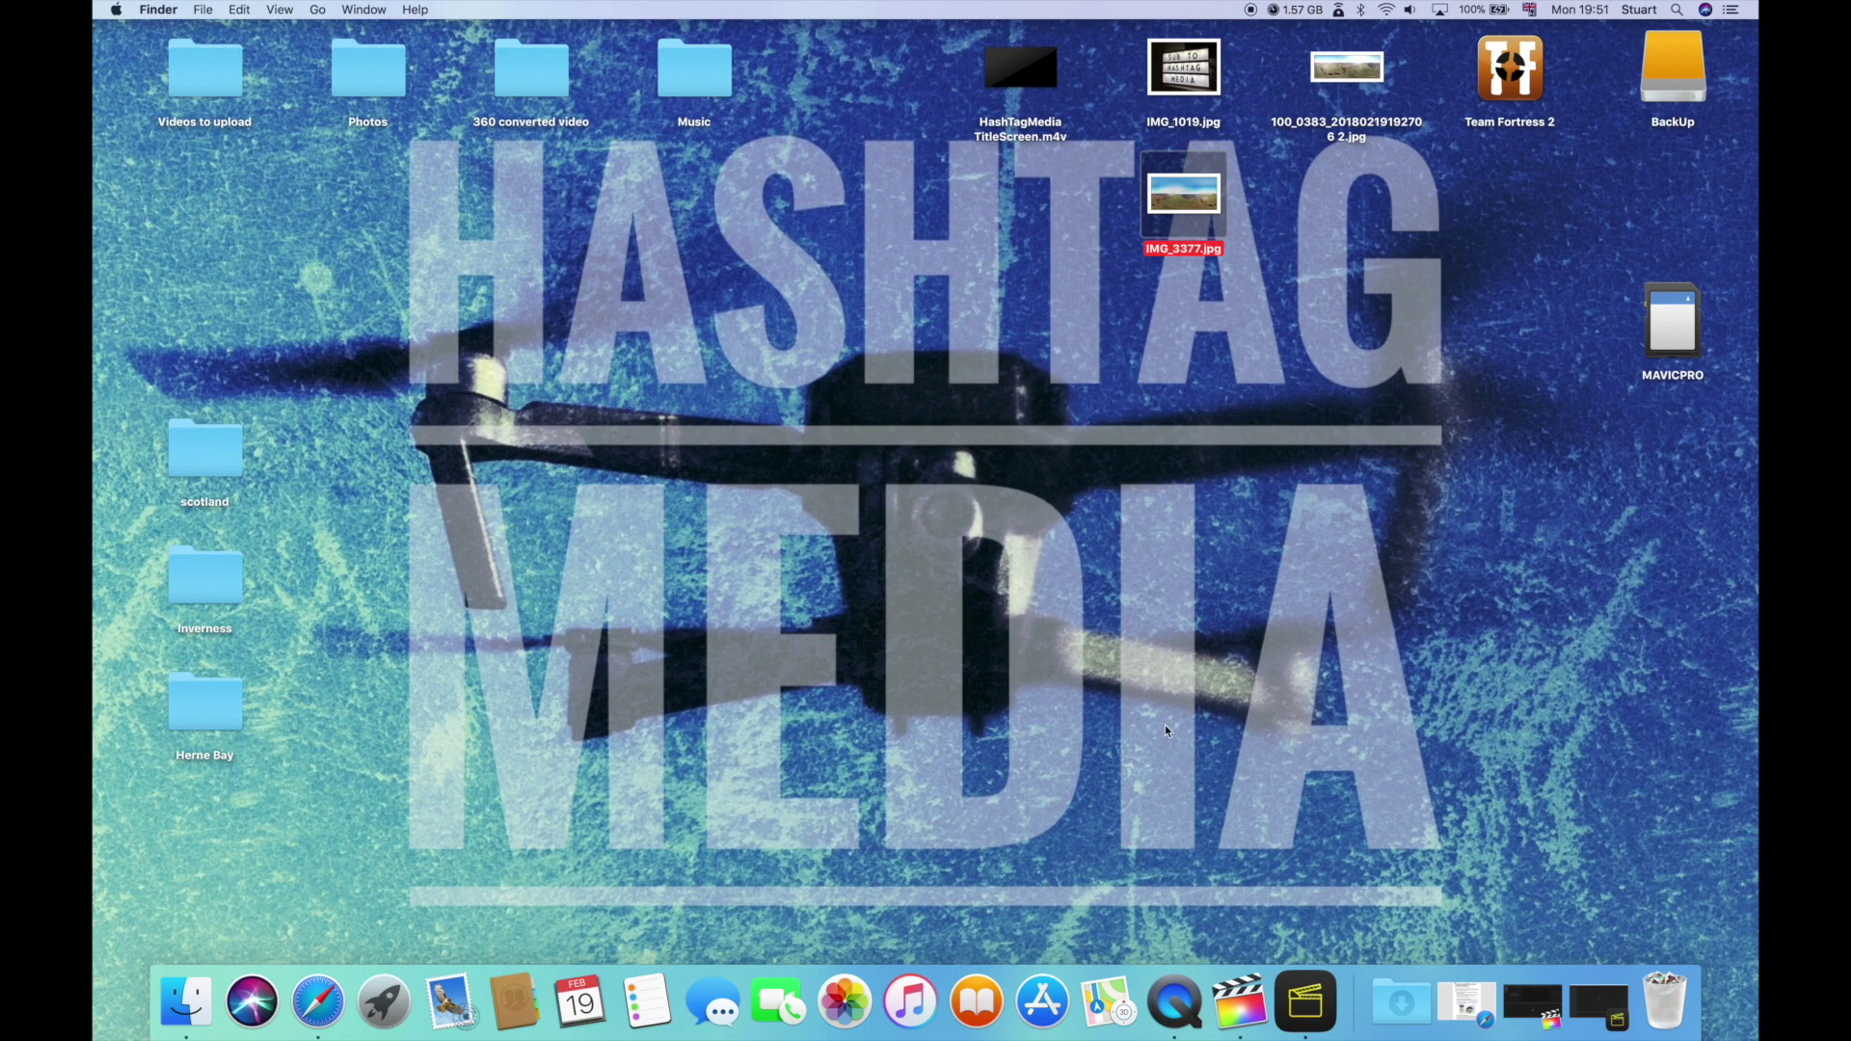
Step: Create a Final Cut Pro project named Test with automatic video settings
{"action": "left_click", "coordinate": [1253, 987]}
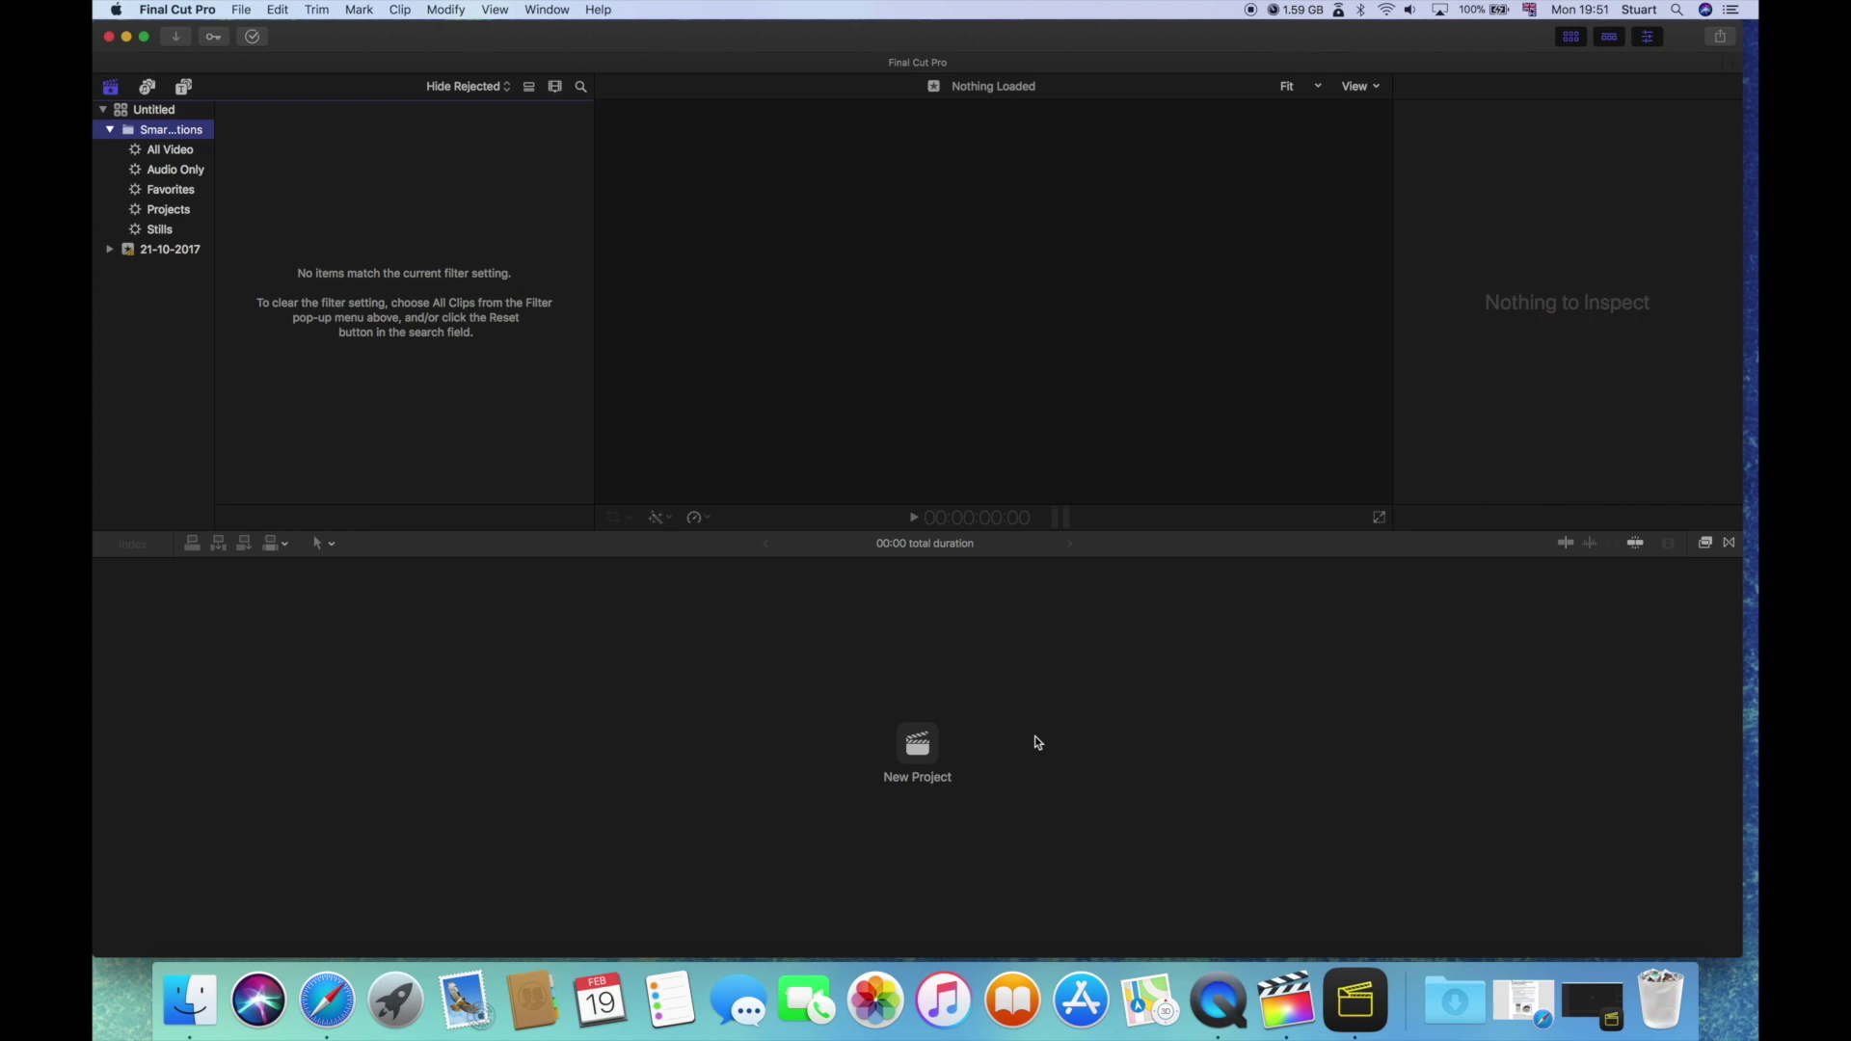
{"action": "left_click", "coordinate": [921, 742]}
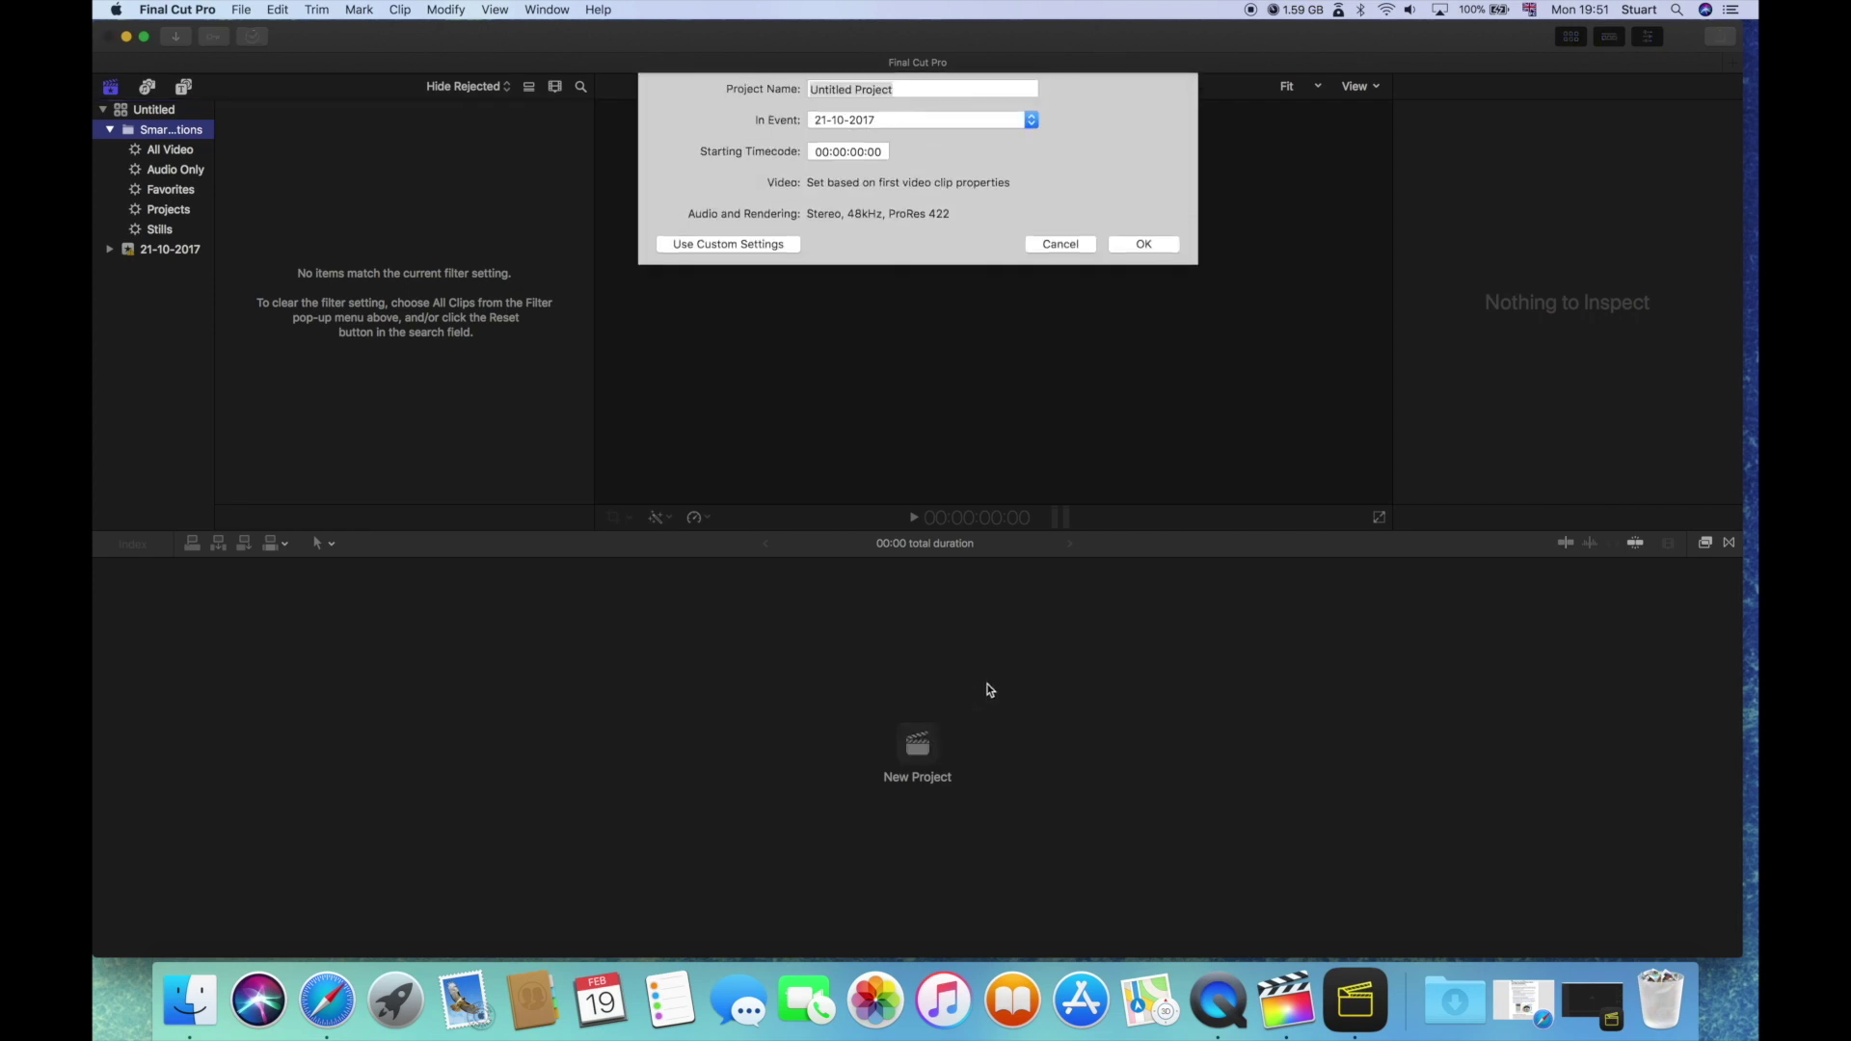
{"action": "left_click", "coordinate": [783, 247]}
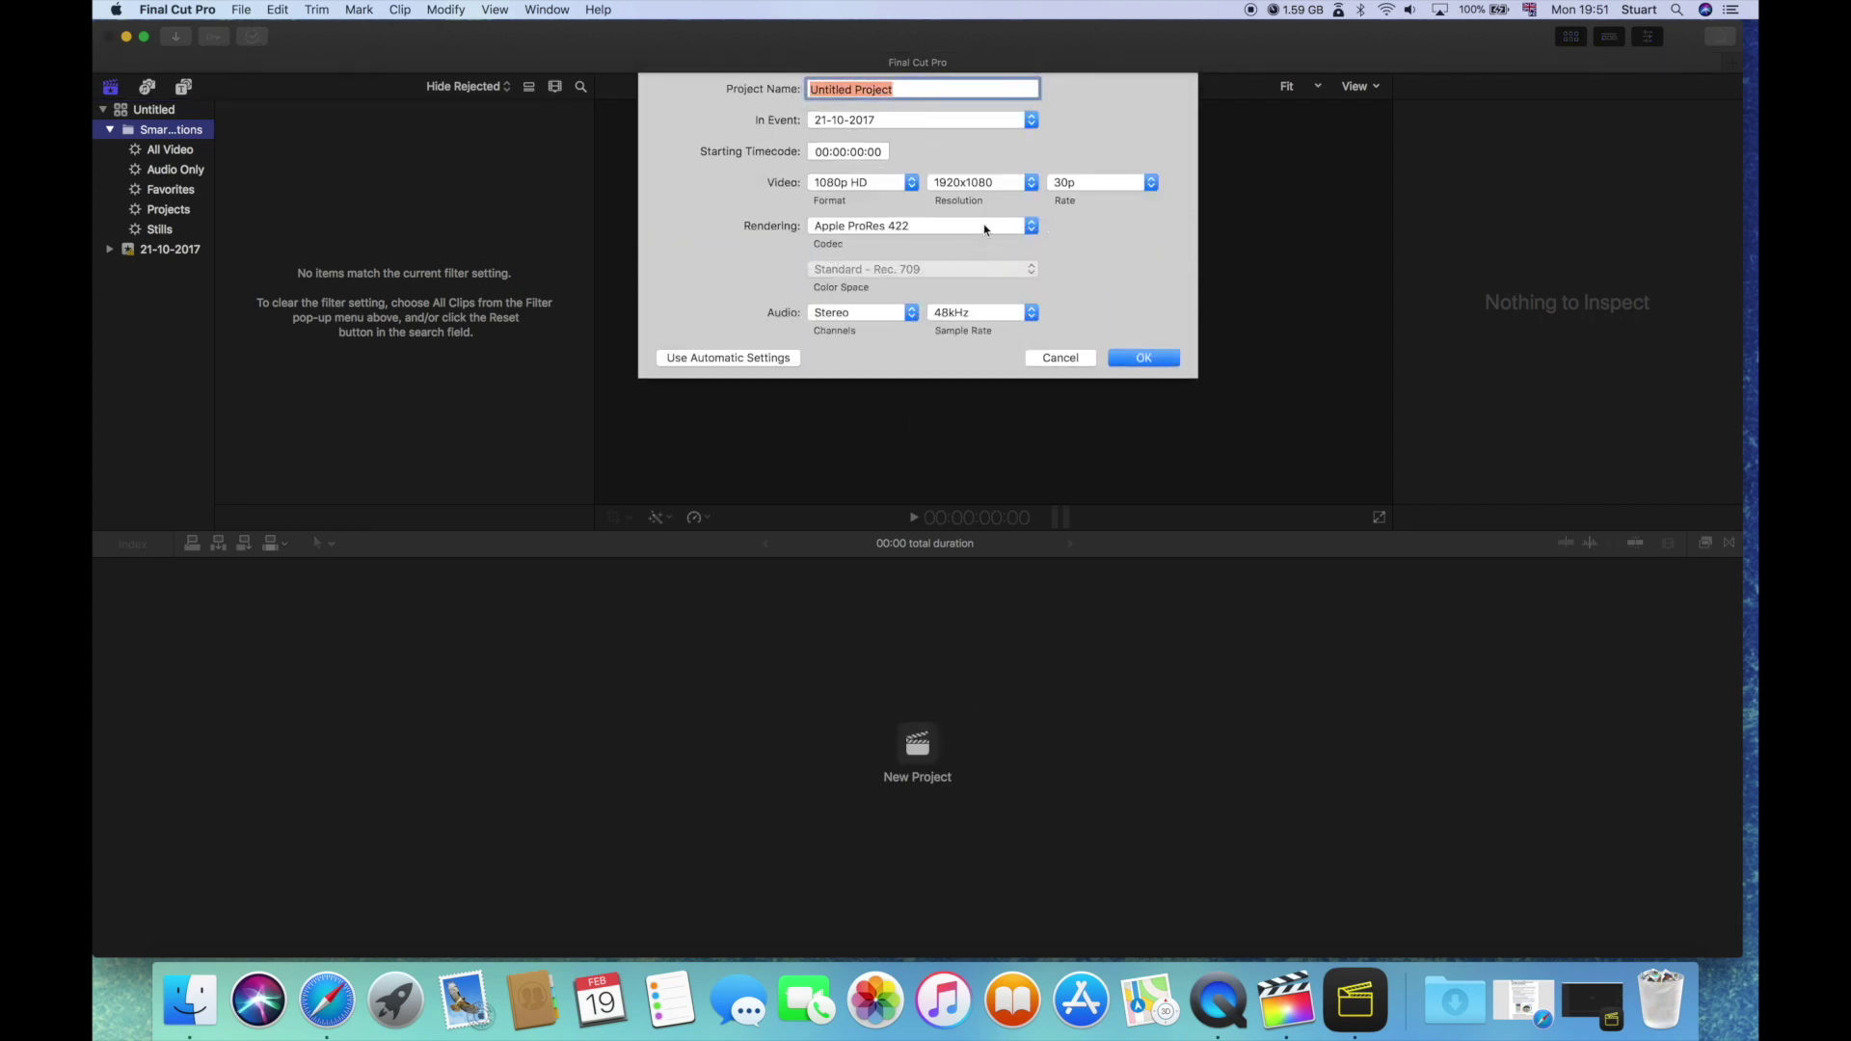
{"action": "left_click", "coordinate": [906, 182]}
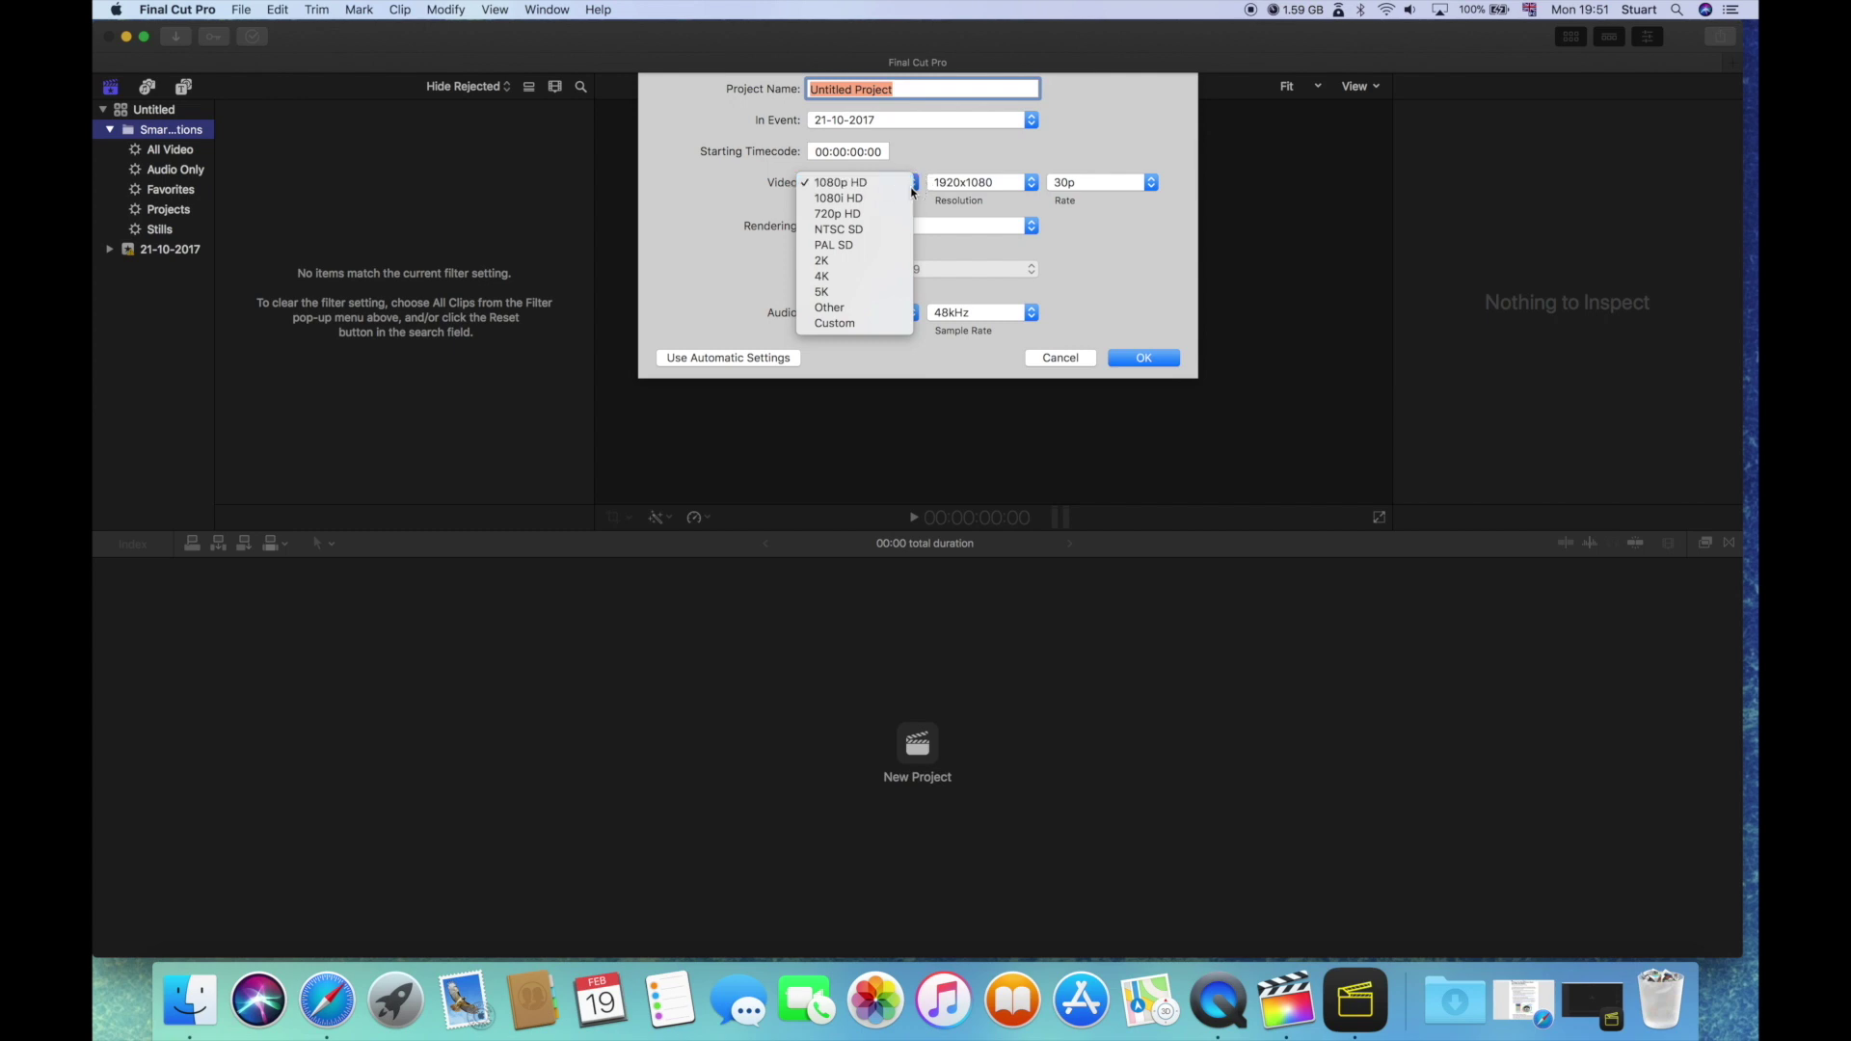
{"action": "left_click", "coordinate": [826, 305]}
{"action": "left_click", "coordinate": [785, 358]}
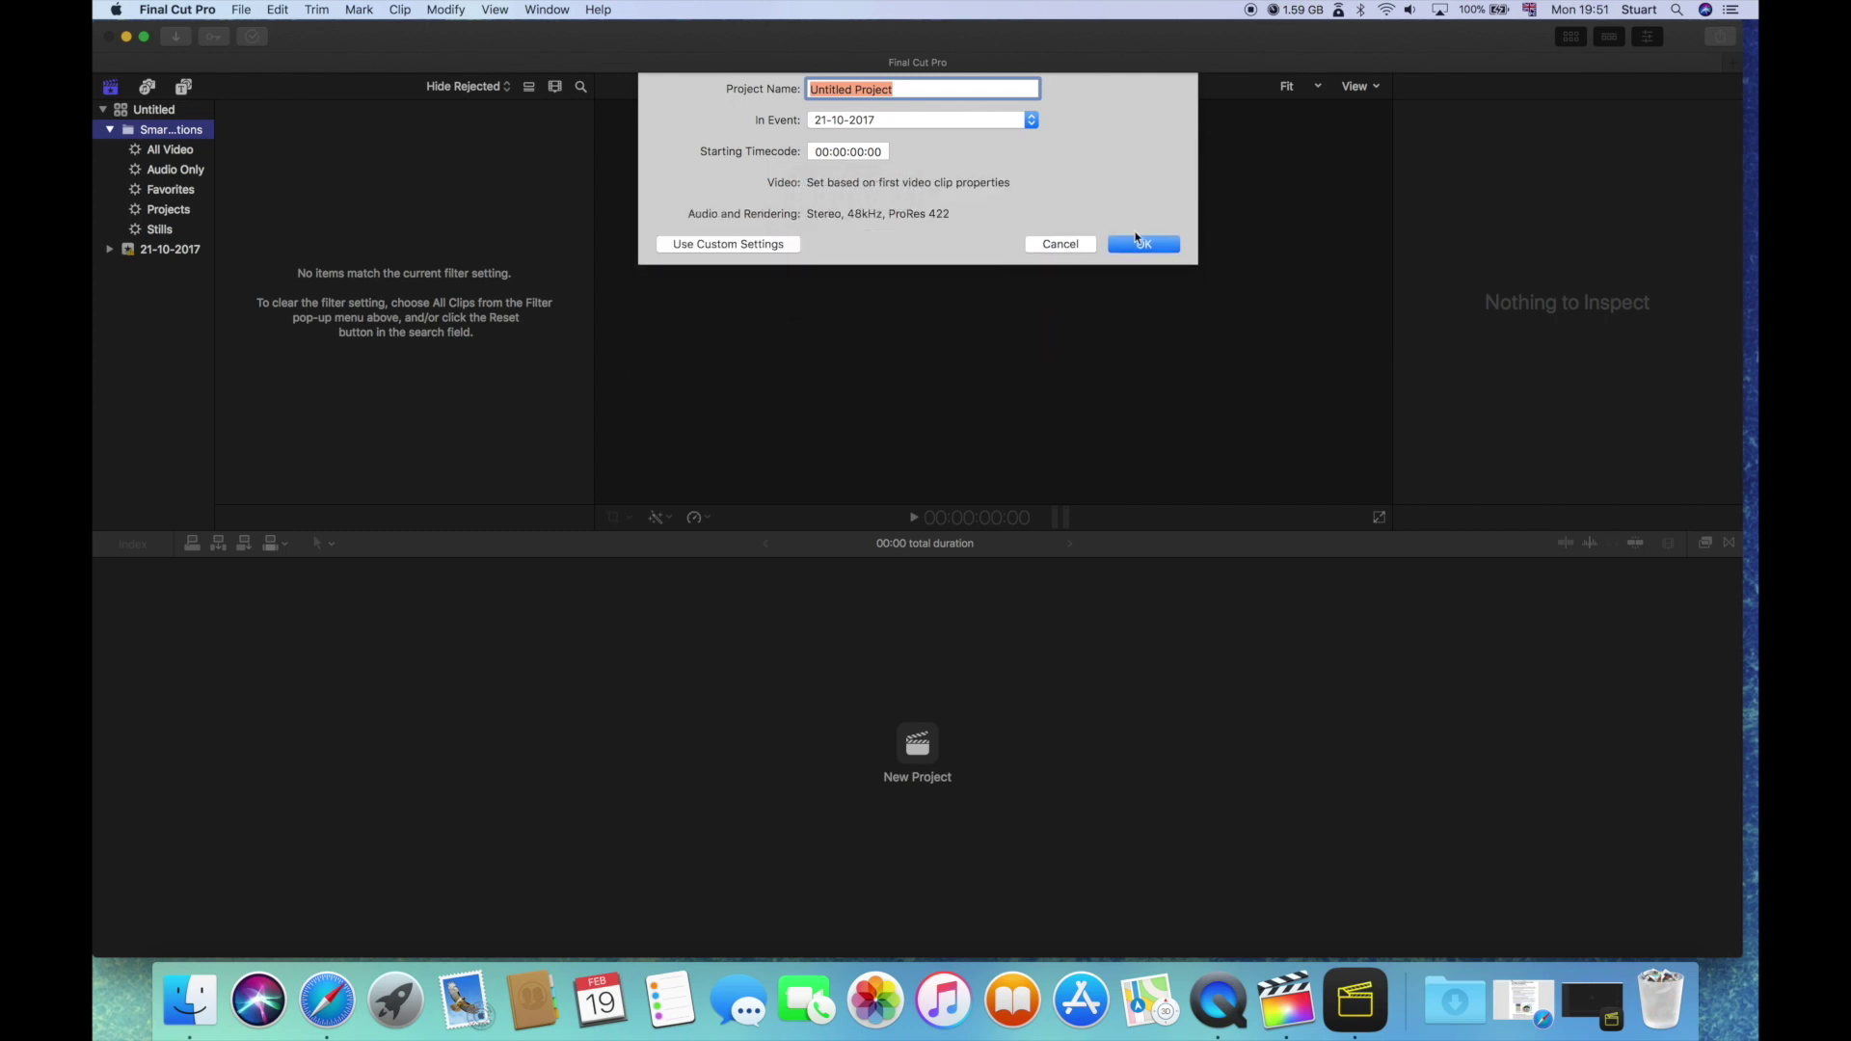
{"action": "type", "text": "Test"}
{"action": "key", "text": "Return"}
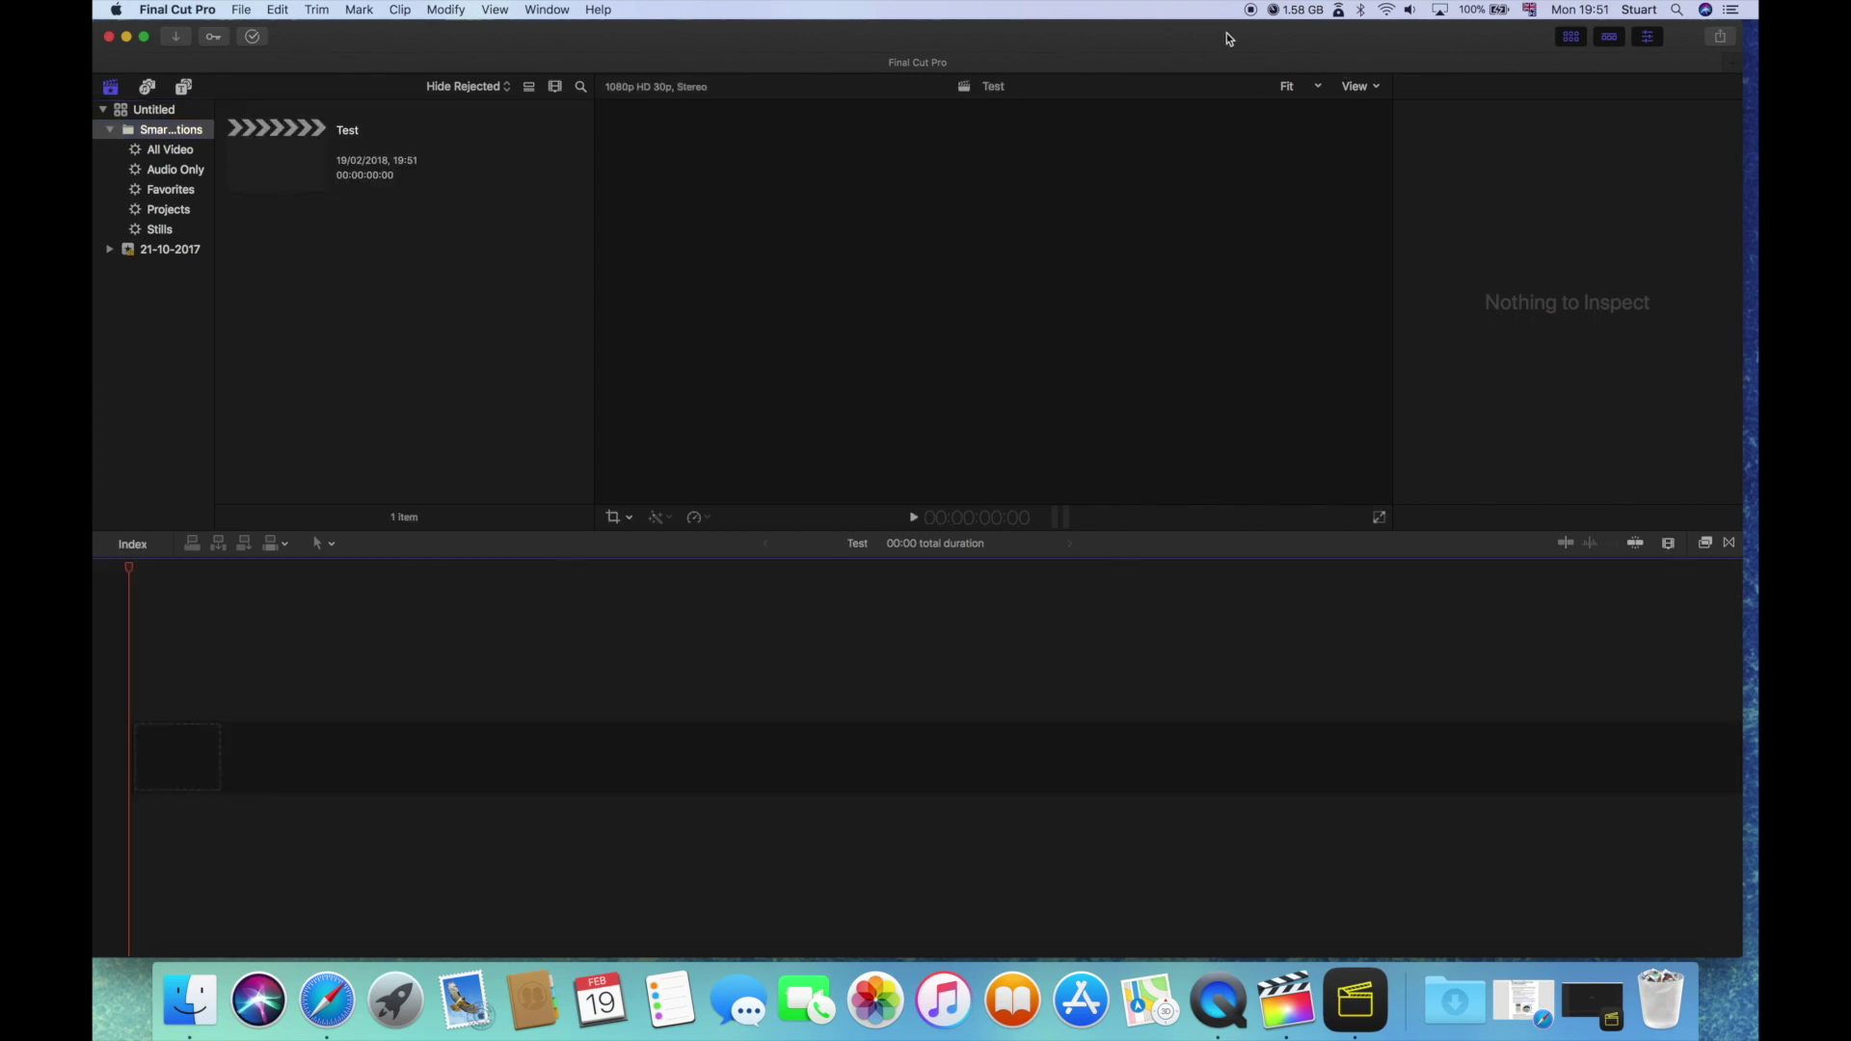
Step: Drag IMG_3377.jpg from the desktop into the Test timeline
{"action": "left_click_drag", "start_coordinate": [1227, 38], "coordinate": [1735, 275]}
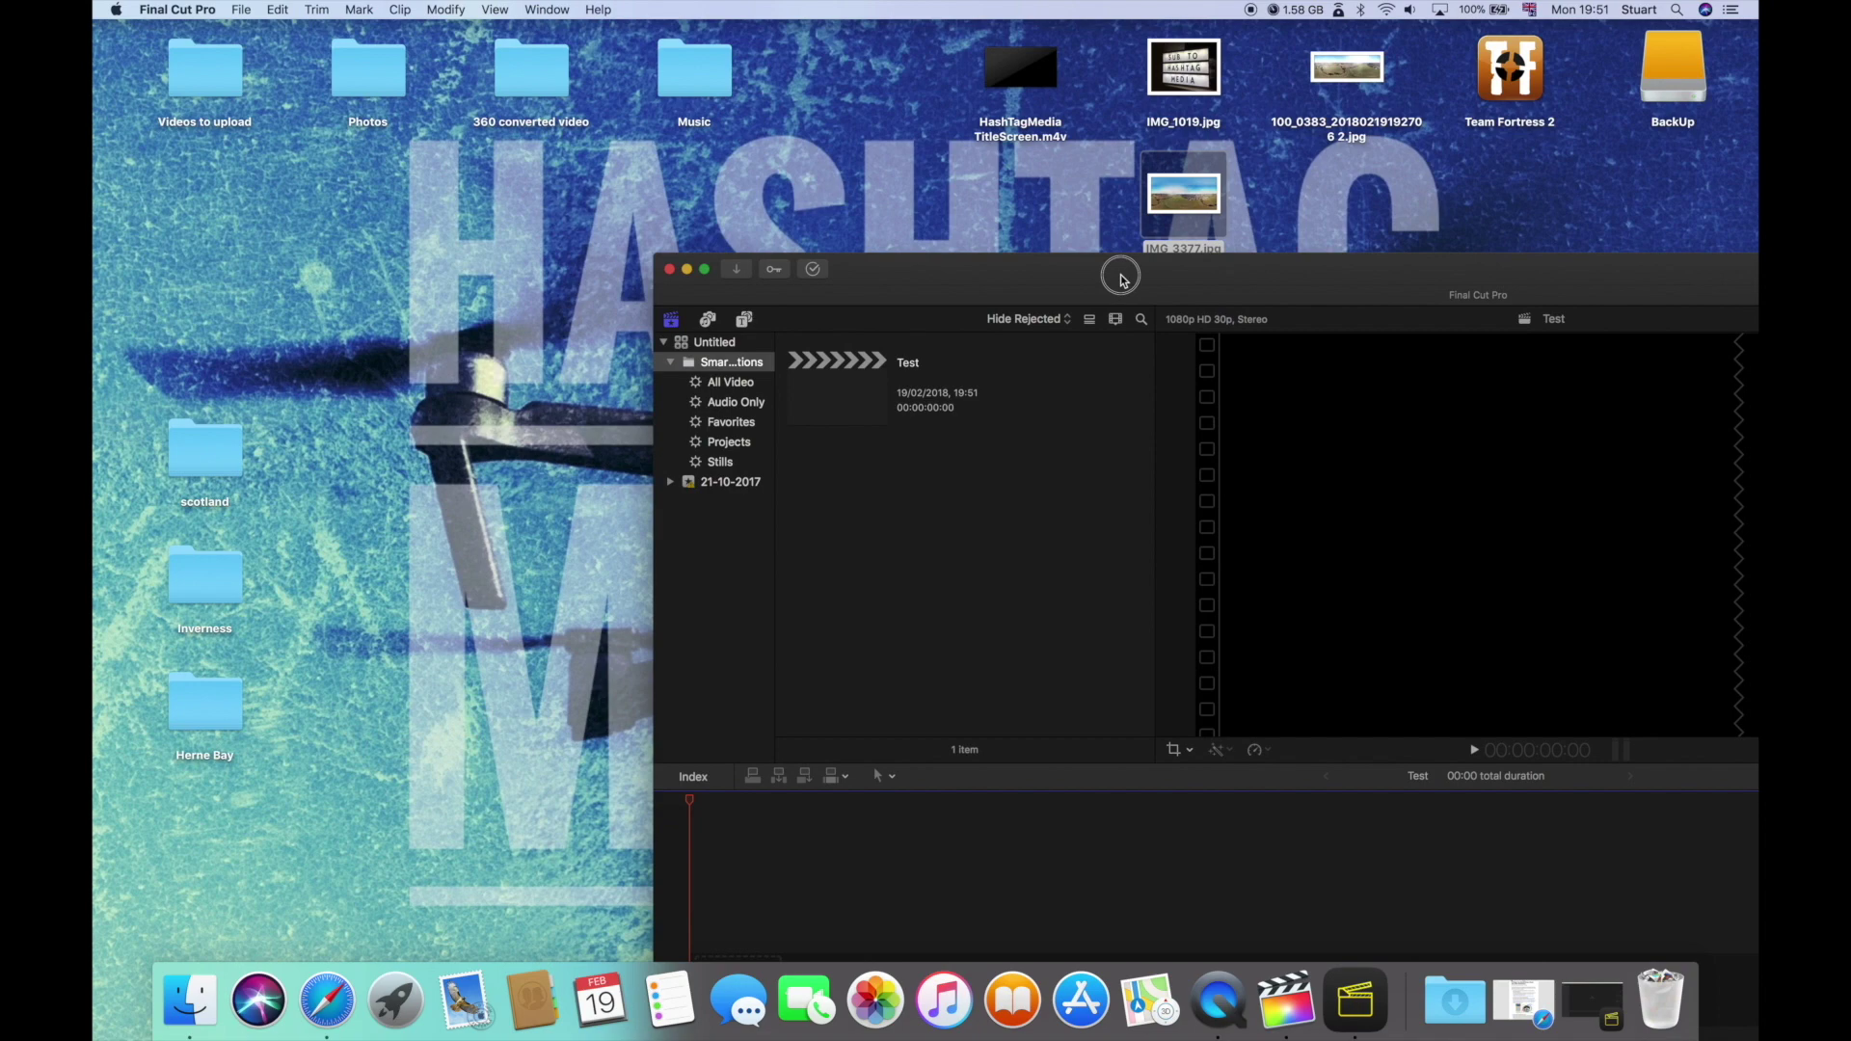
{"action": "left_click_drag", "start_coordinate": [1121, 279], "coordinate": [1721, 50]}
{"action": "left_click_drag", "start_coordinate": [1185, 205], "coordinate": [1405, 771]}
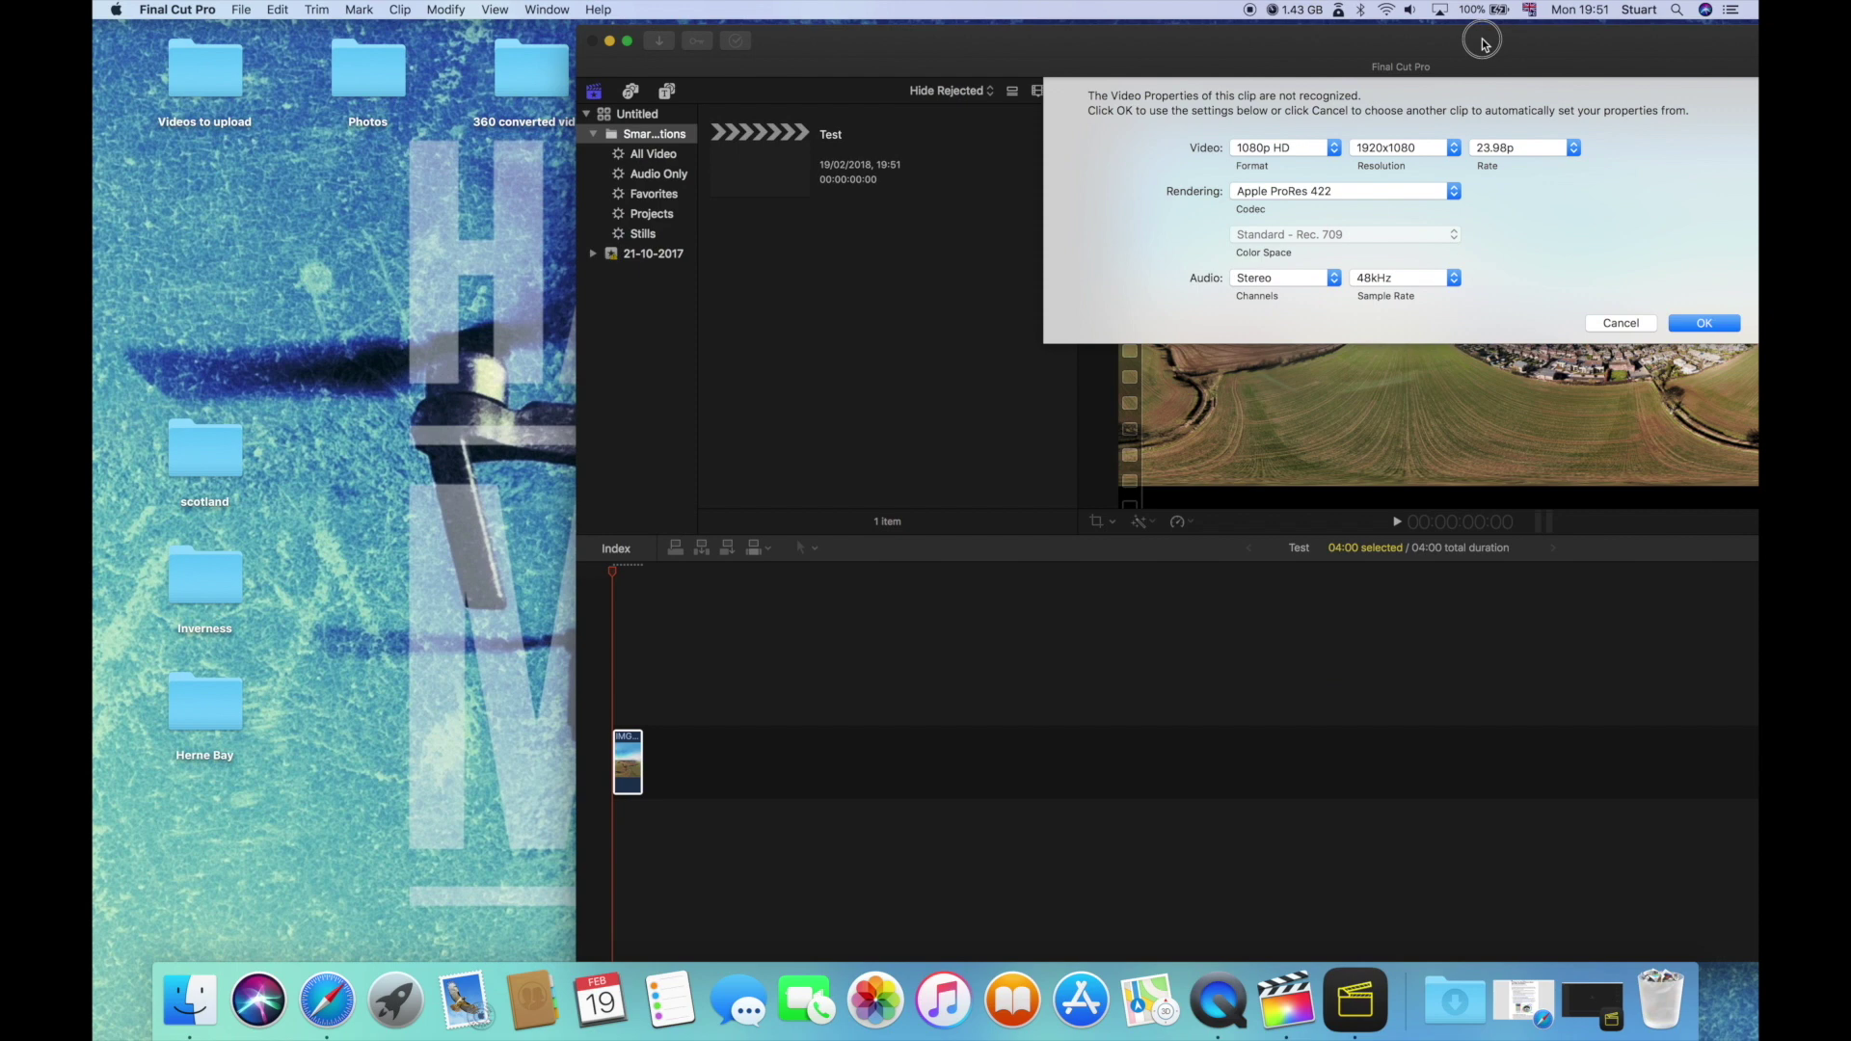
{"action": "left_click_drag", "start_coordinate": [1483, 46], "coordinate": [998, 10]}
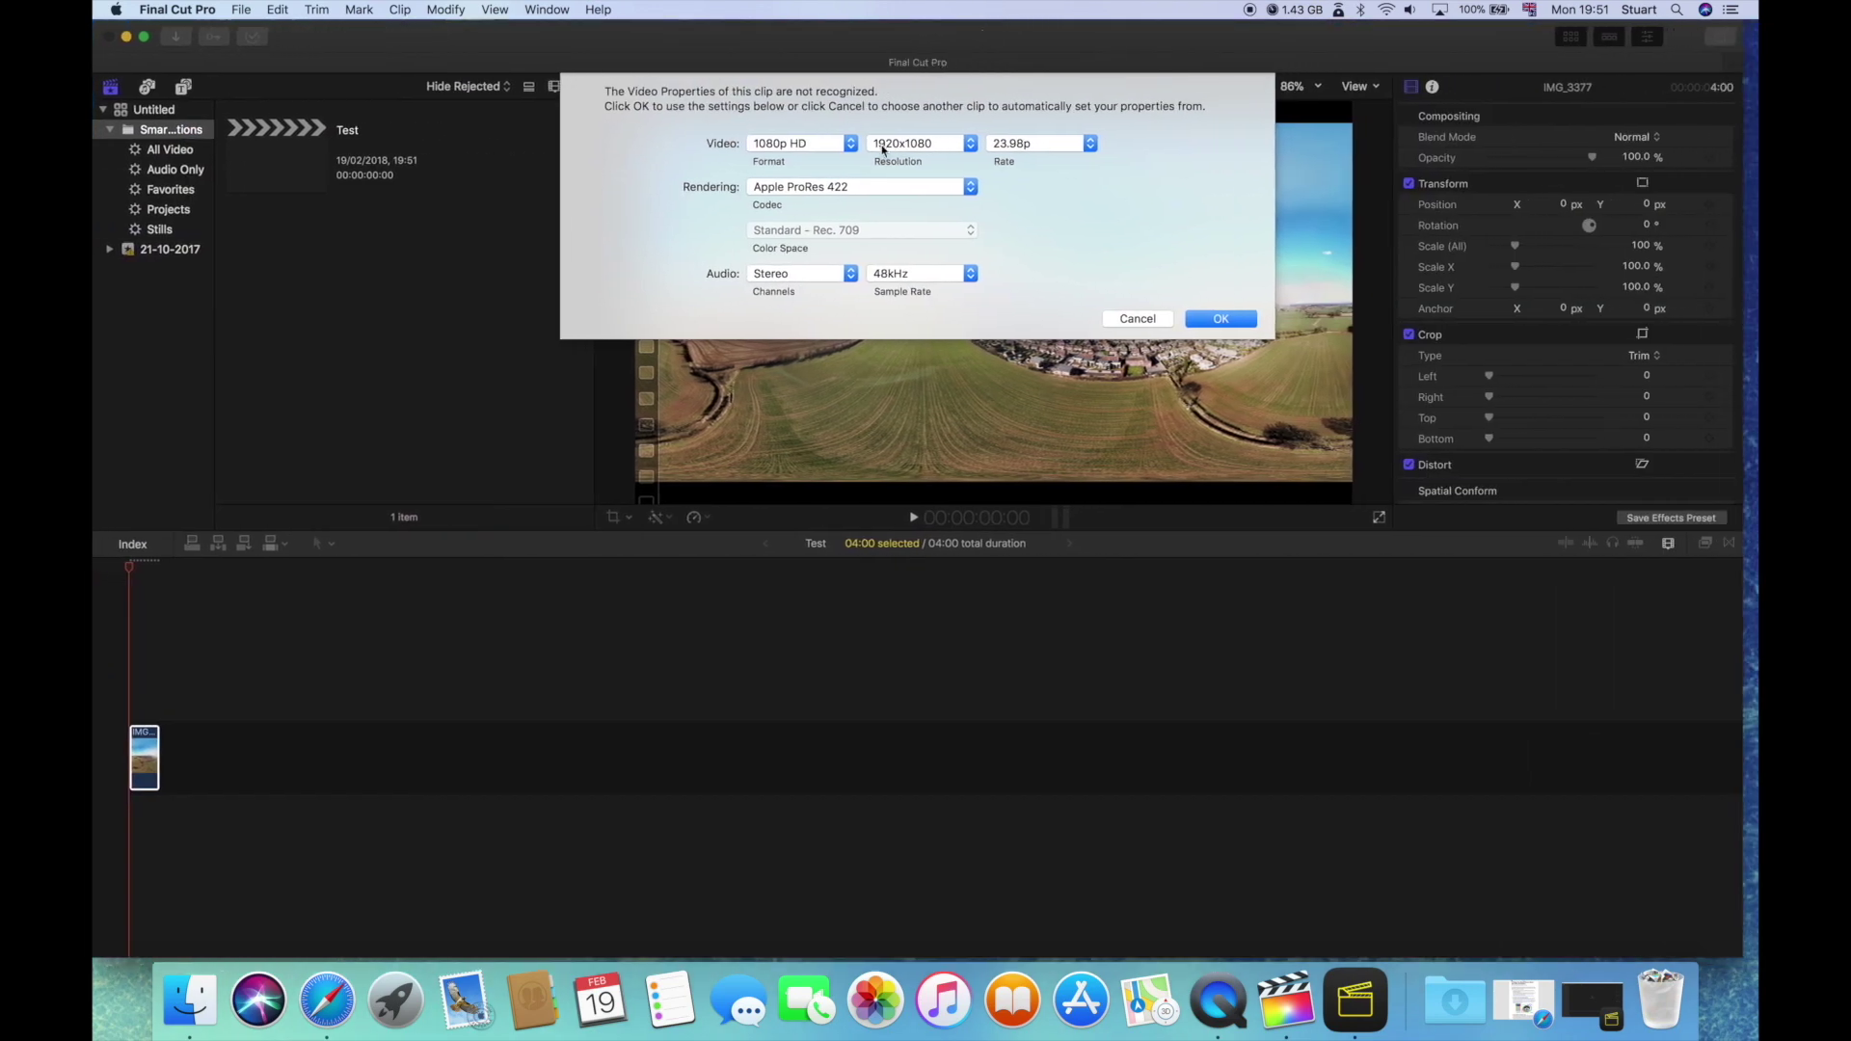
Step: Set the project's video format to Custom 4096 × 2048 at 30p
{"action": "left_click", "coordinate": [843, 146]}
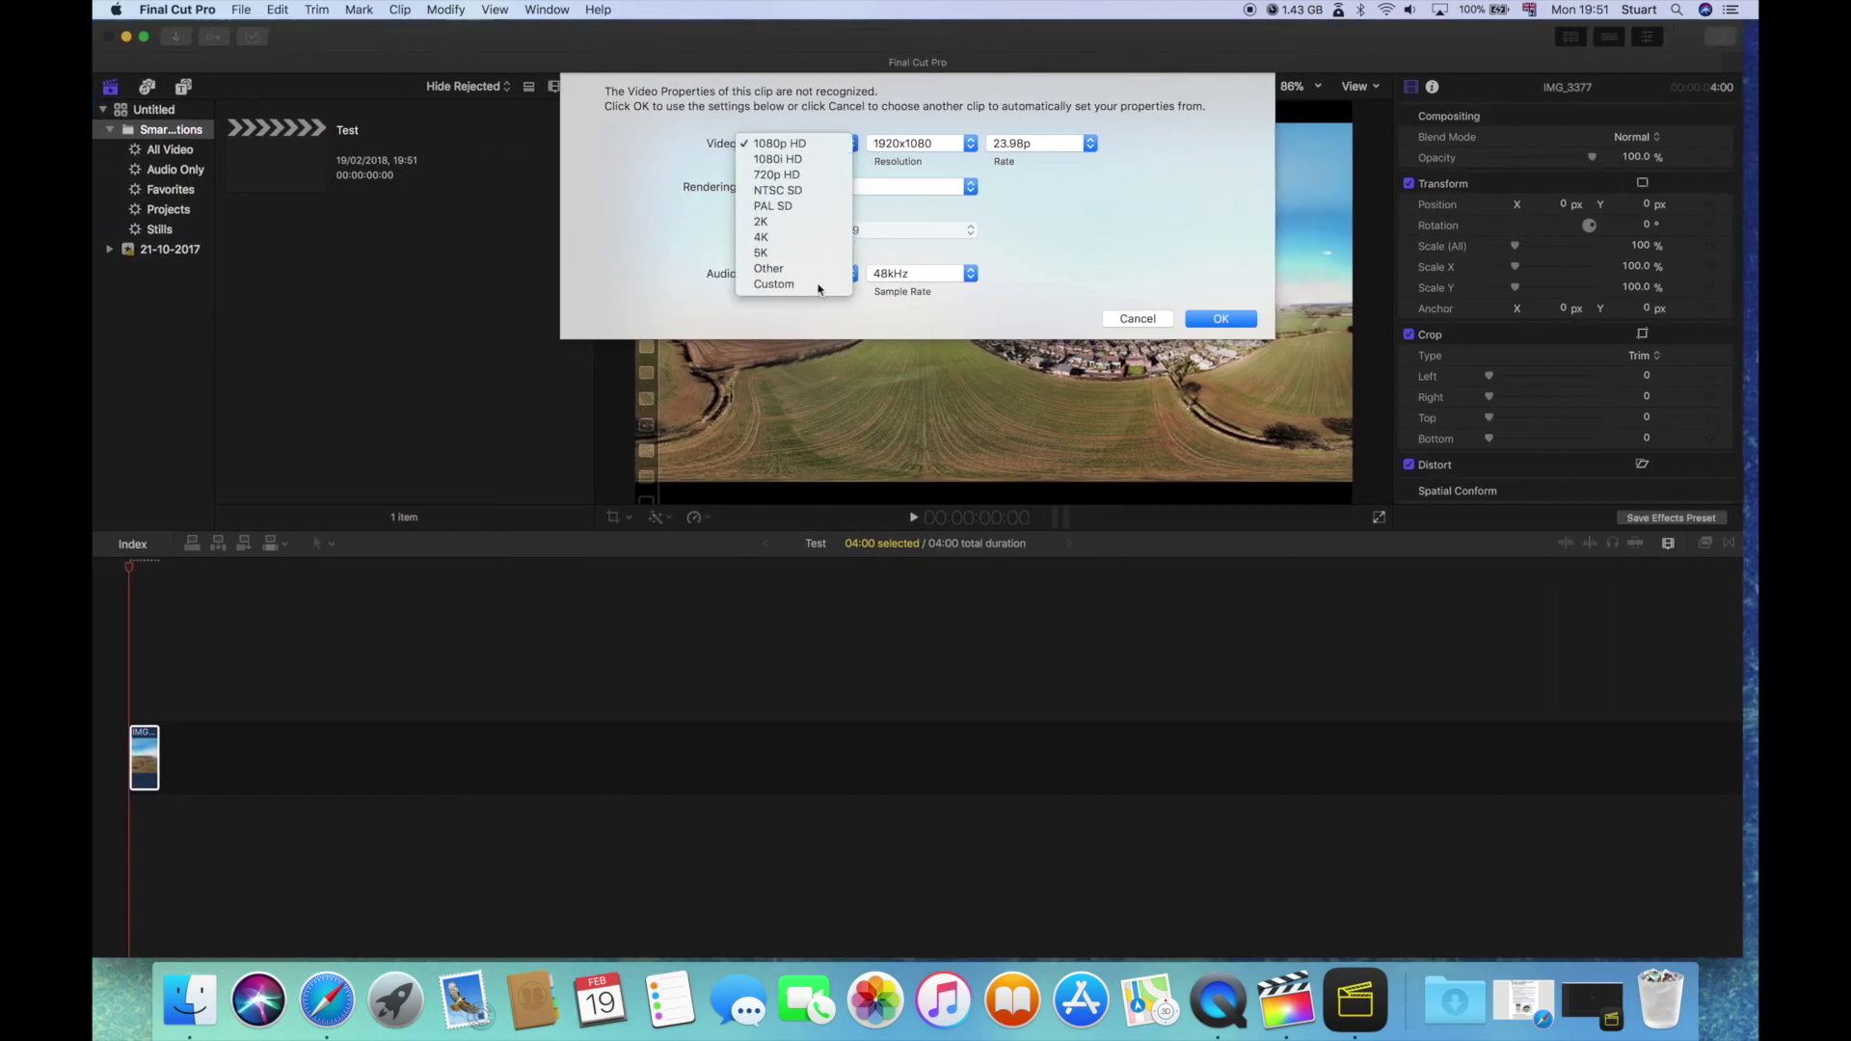
{"action": "left_click", "coordinate": [776, 284]}
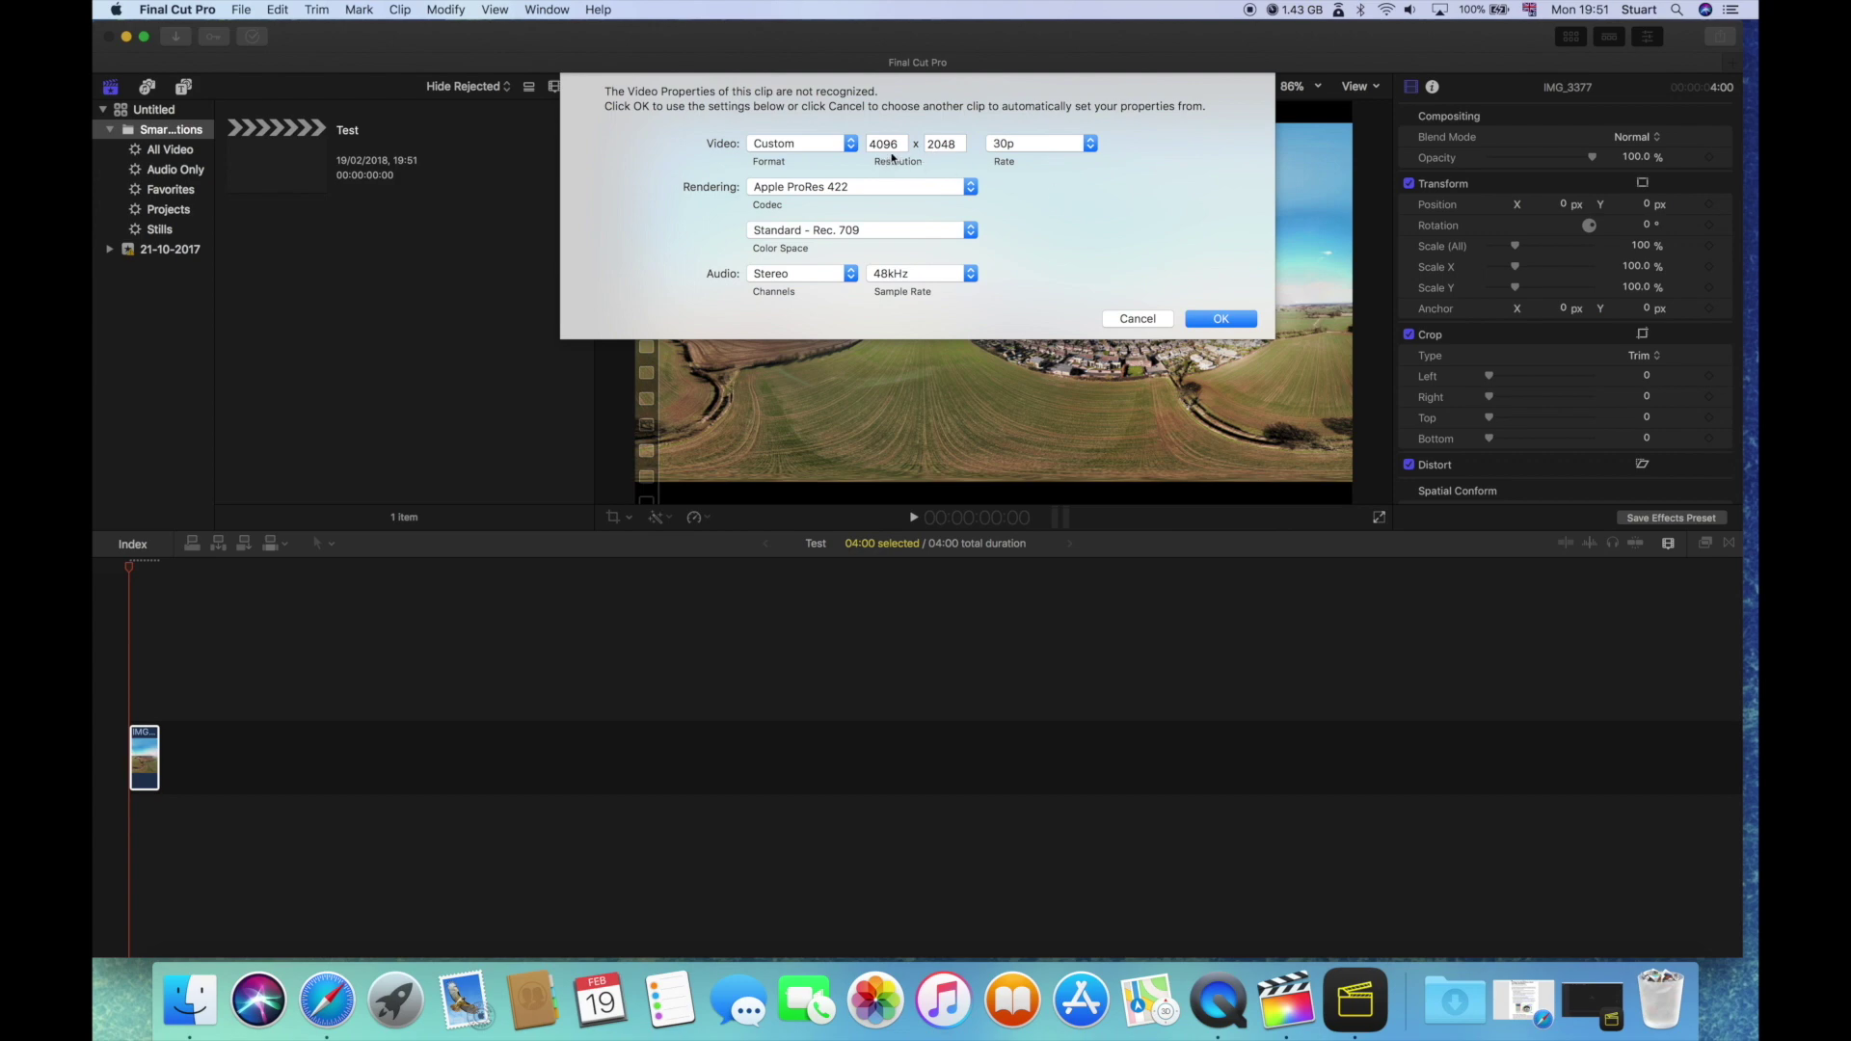
{"action": "left_click", "coordinate": [1224, 319]}
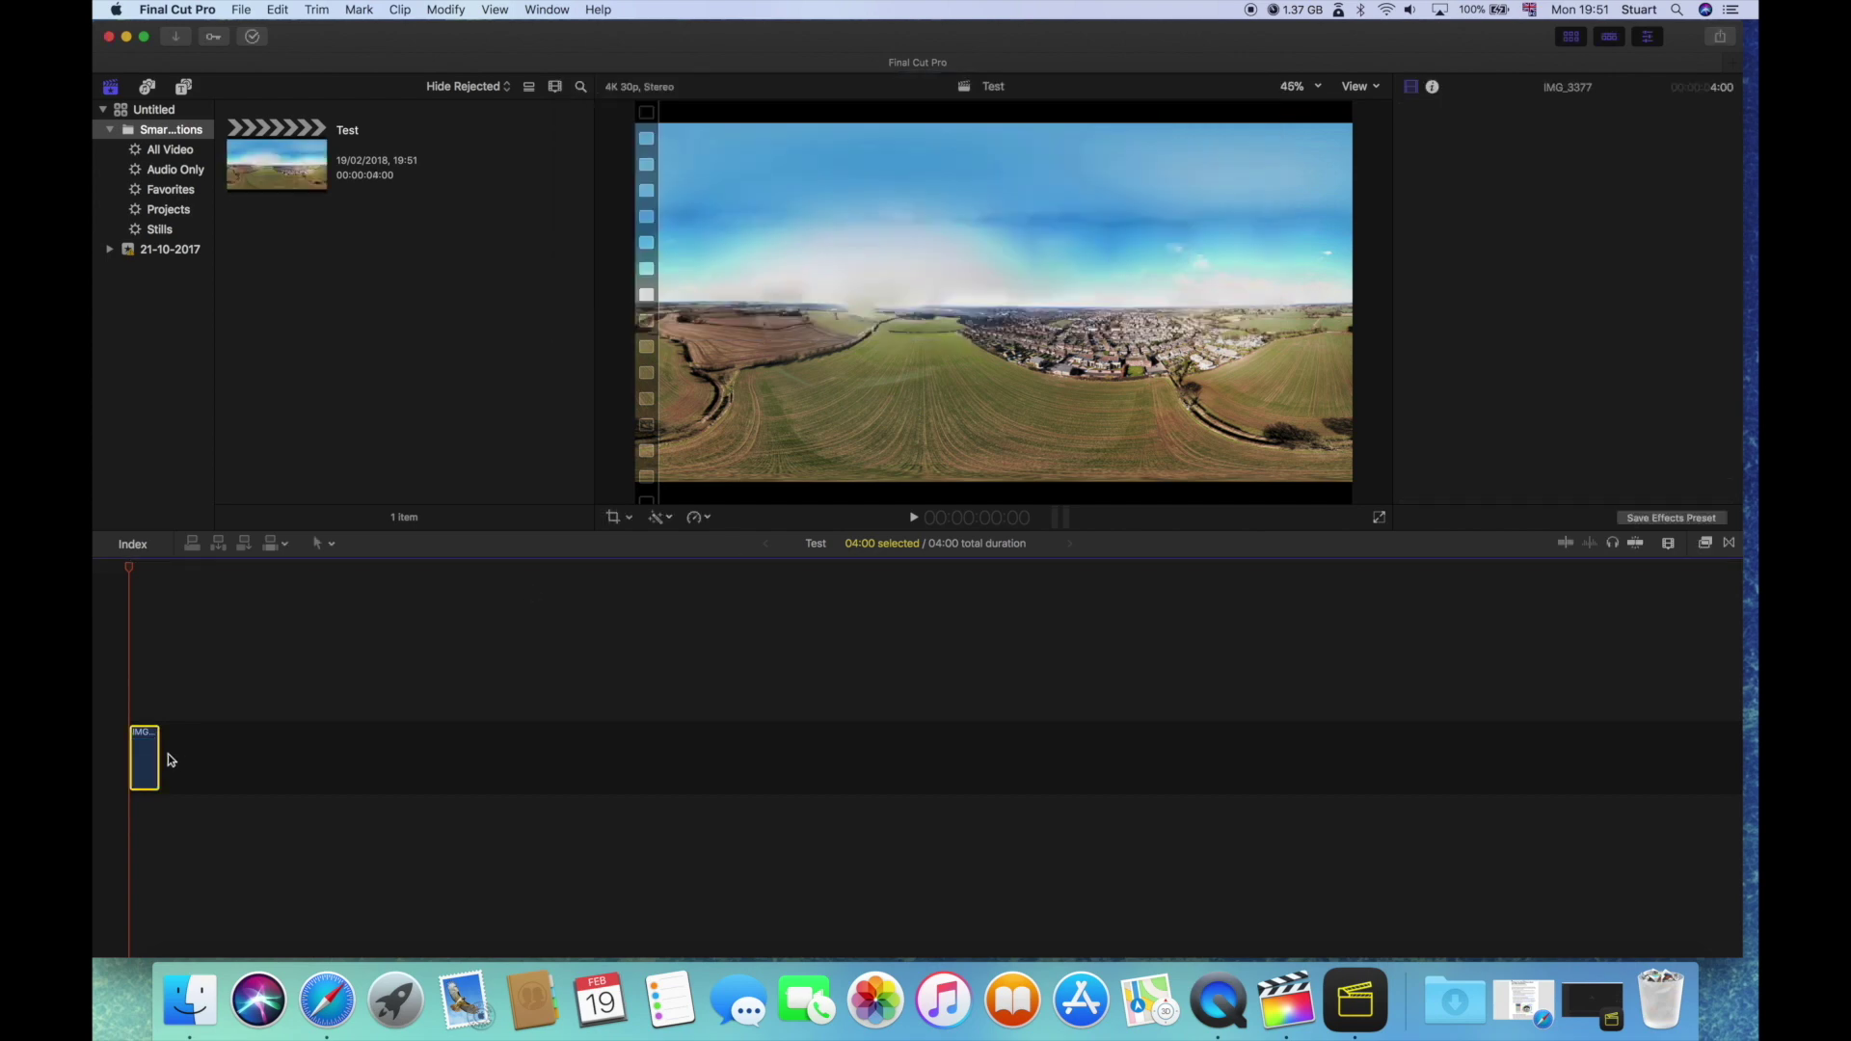
Step: Extend the IMG_3377 still to a 19:20 project length and preview playback
{"action": "left_click_drag", "start_coordinate": [157, 755], "coordinate": [277, 753]}
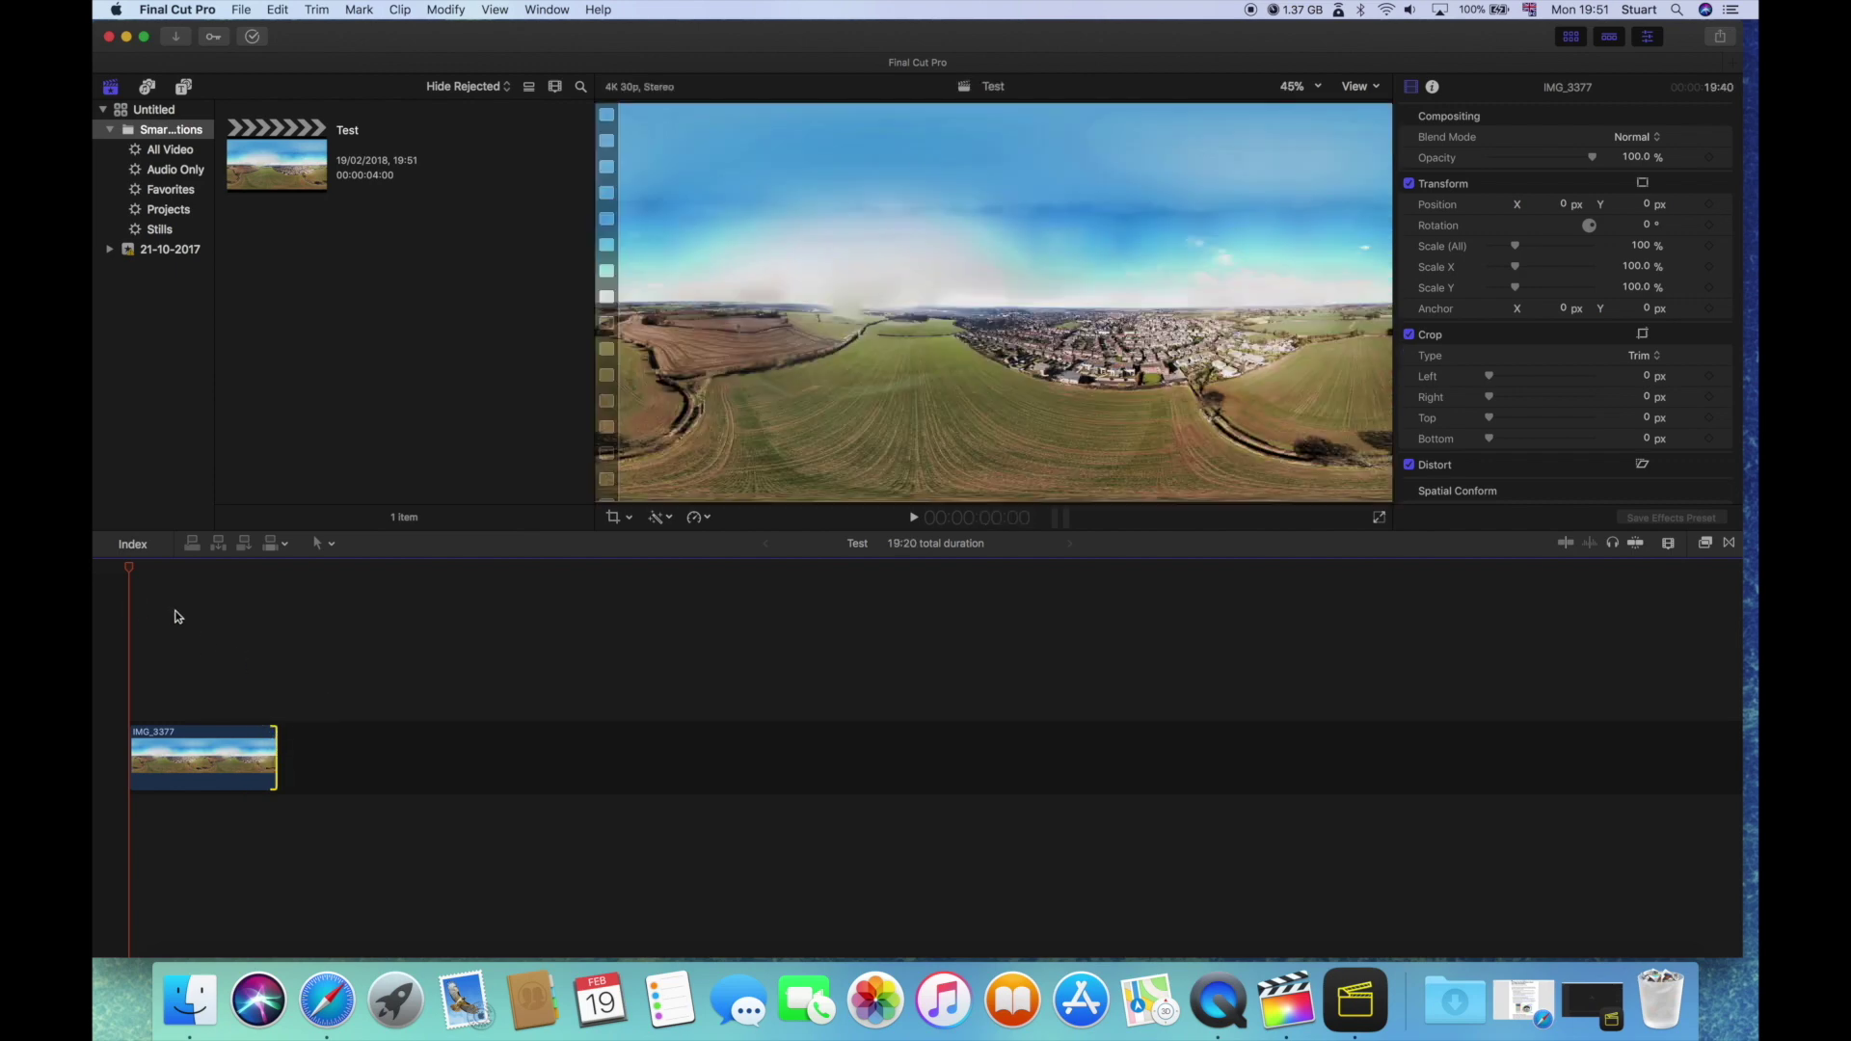
{"action": "key", "text": "space"}
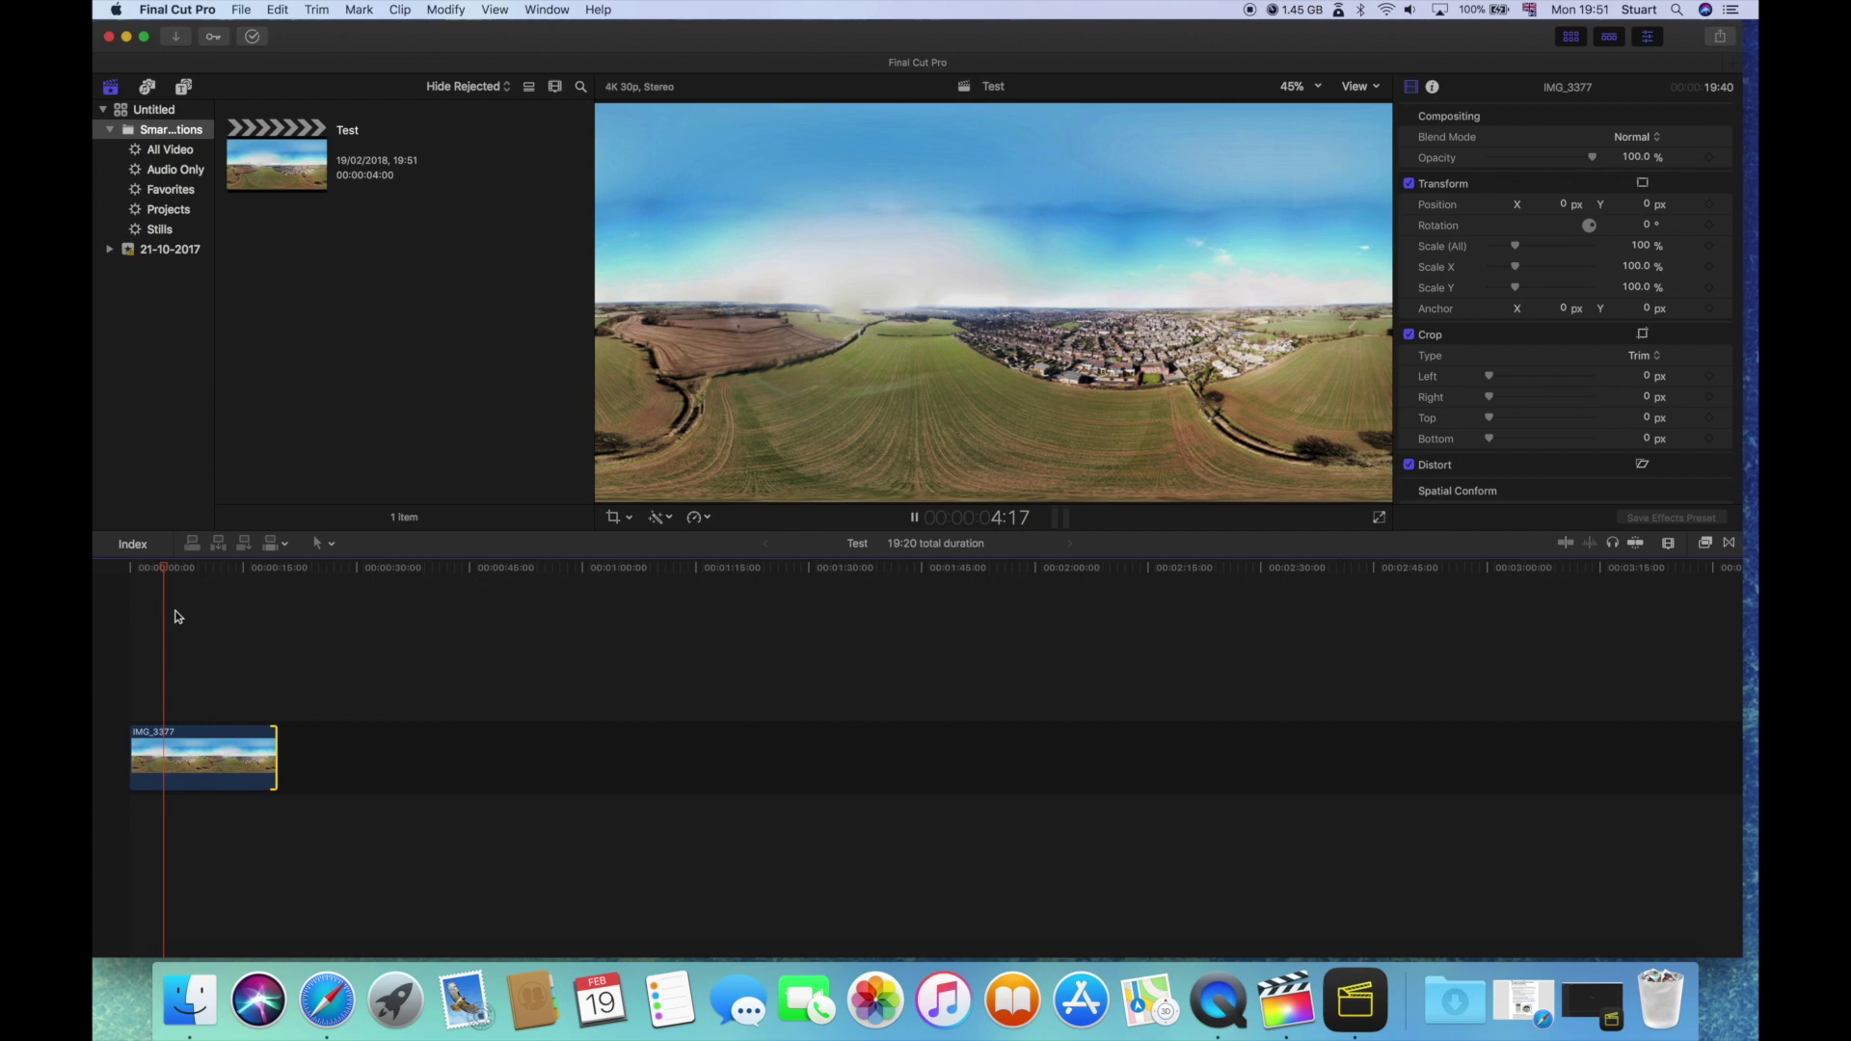
{"action": "key", "text": "space"}
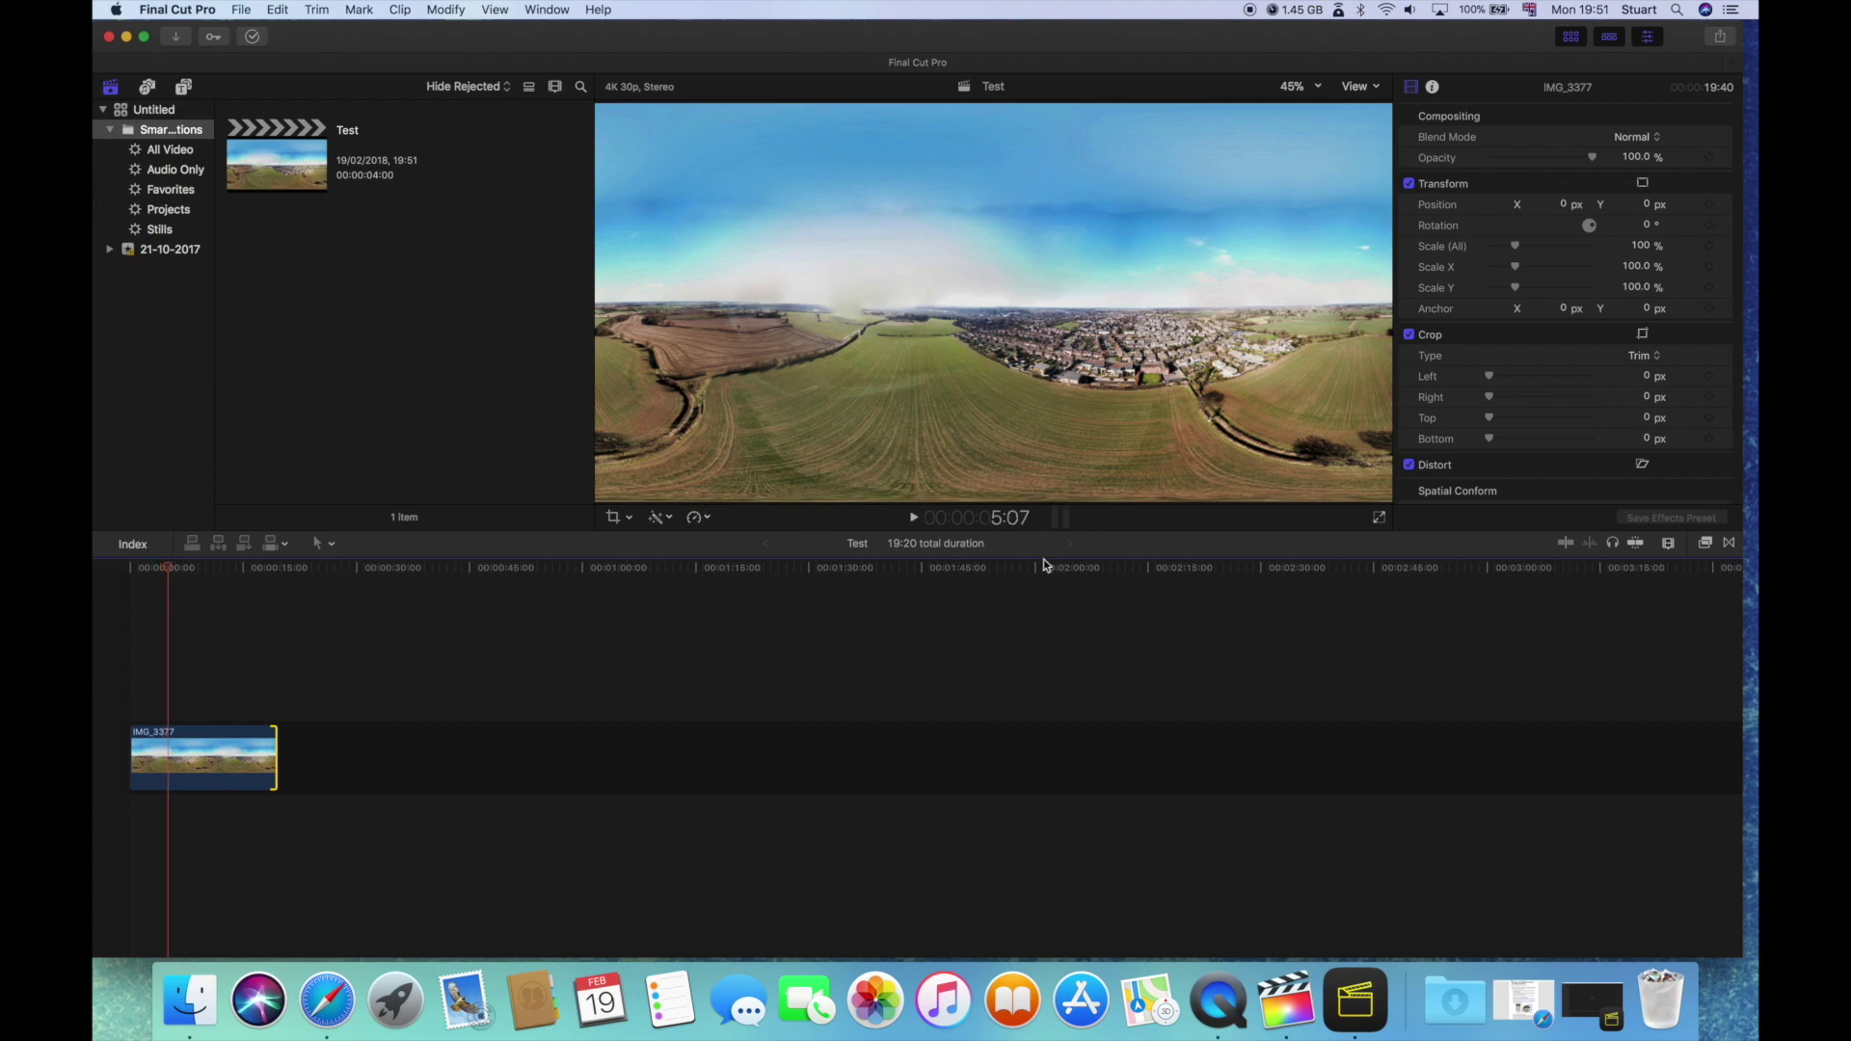
Step: Set up a Master File export in the Computer format (H.264, 4096 × 2048 MPEG-4)
{"action": "left_click", "coordinate": [1719, 36]}
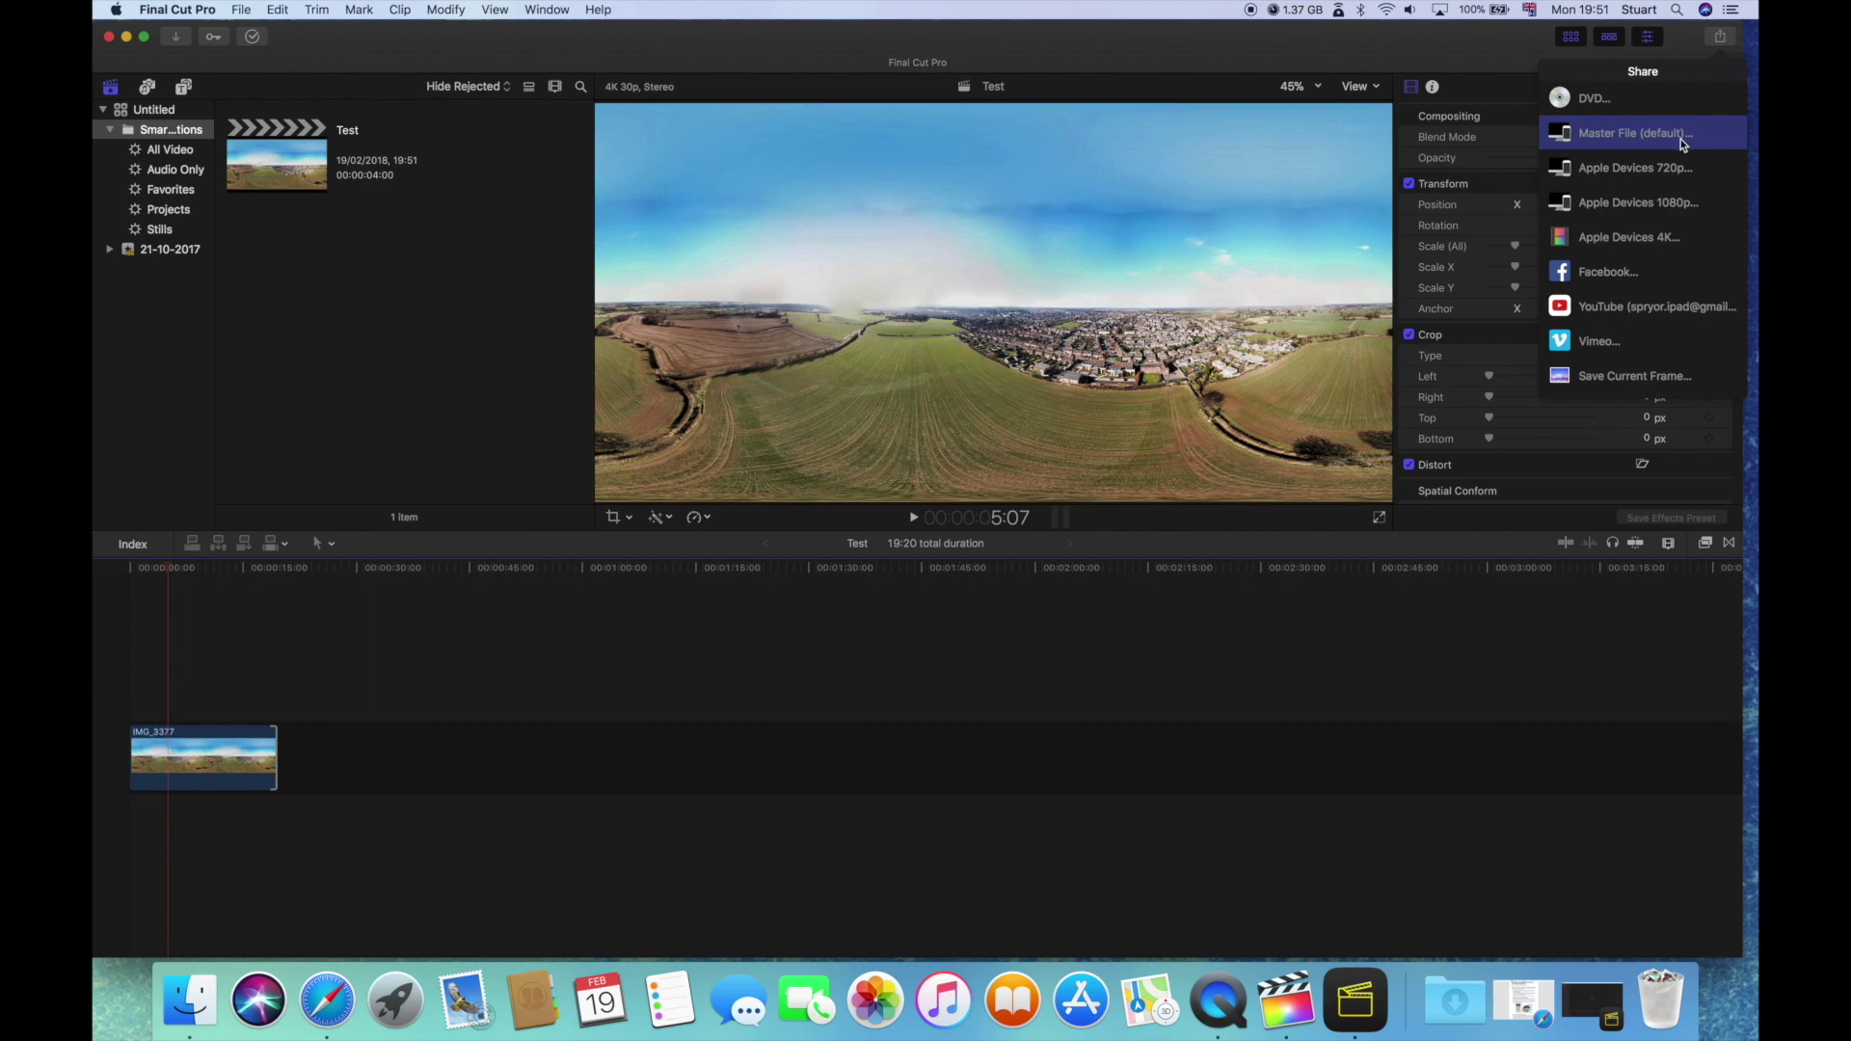
{"action": "left_click", "coordinate": [1682, 135]}
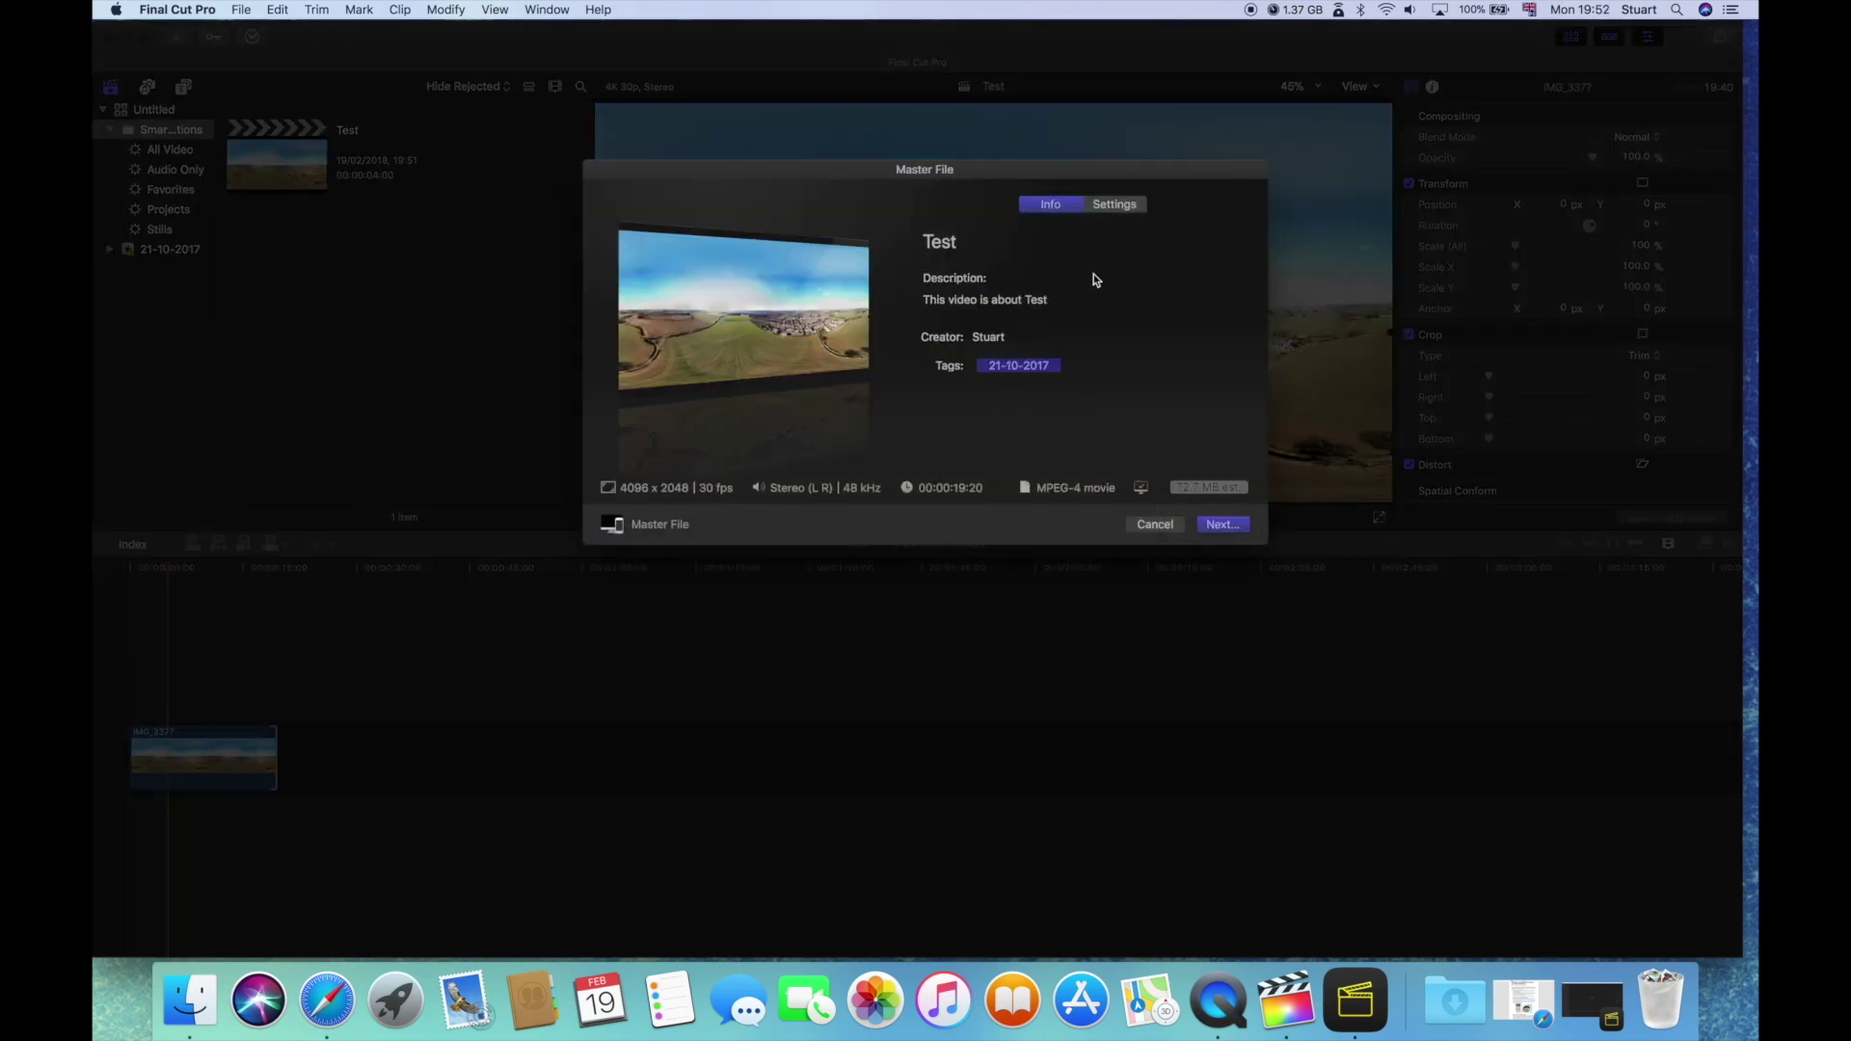
{"action": "left_click", "coordinate": [1115, 206]}
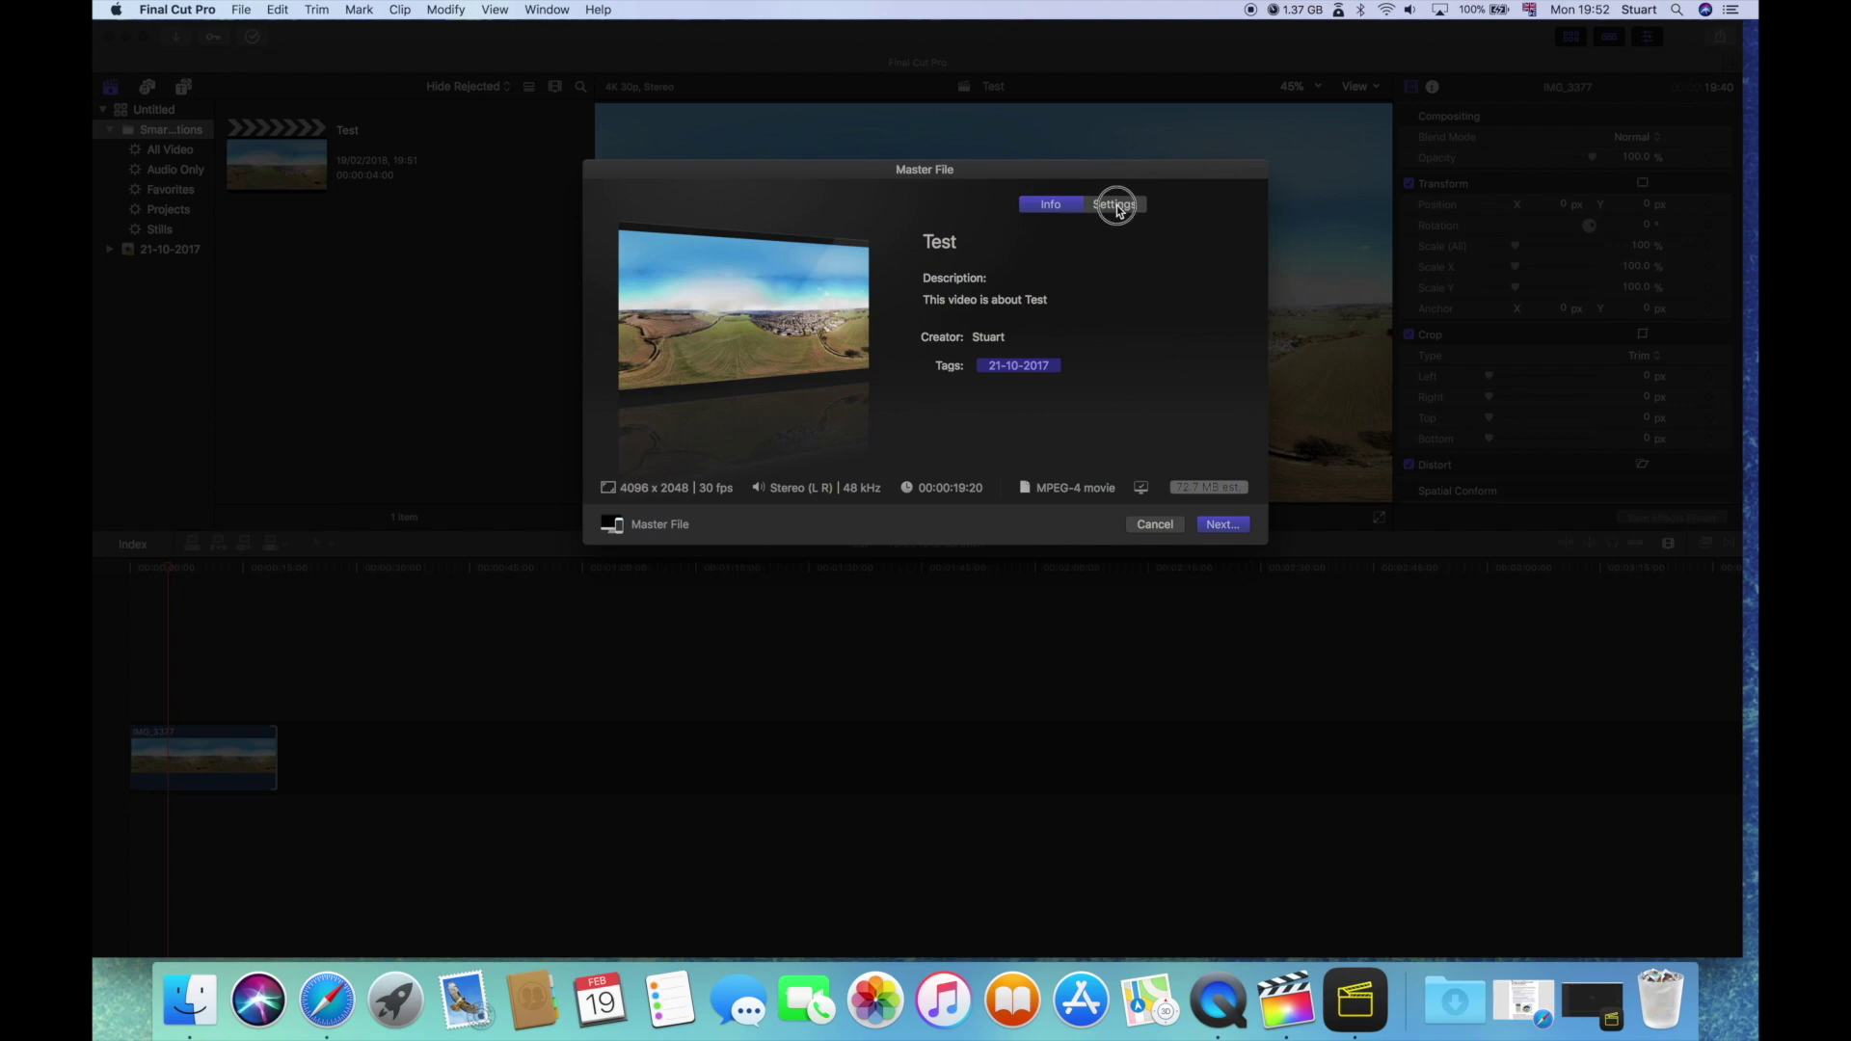
{"action": "left_click", "coordinate": [1119, 277]}
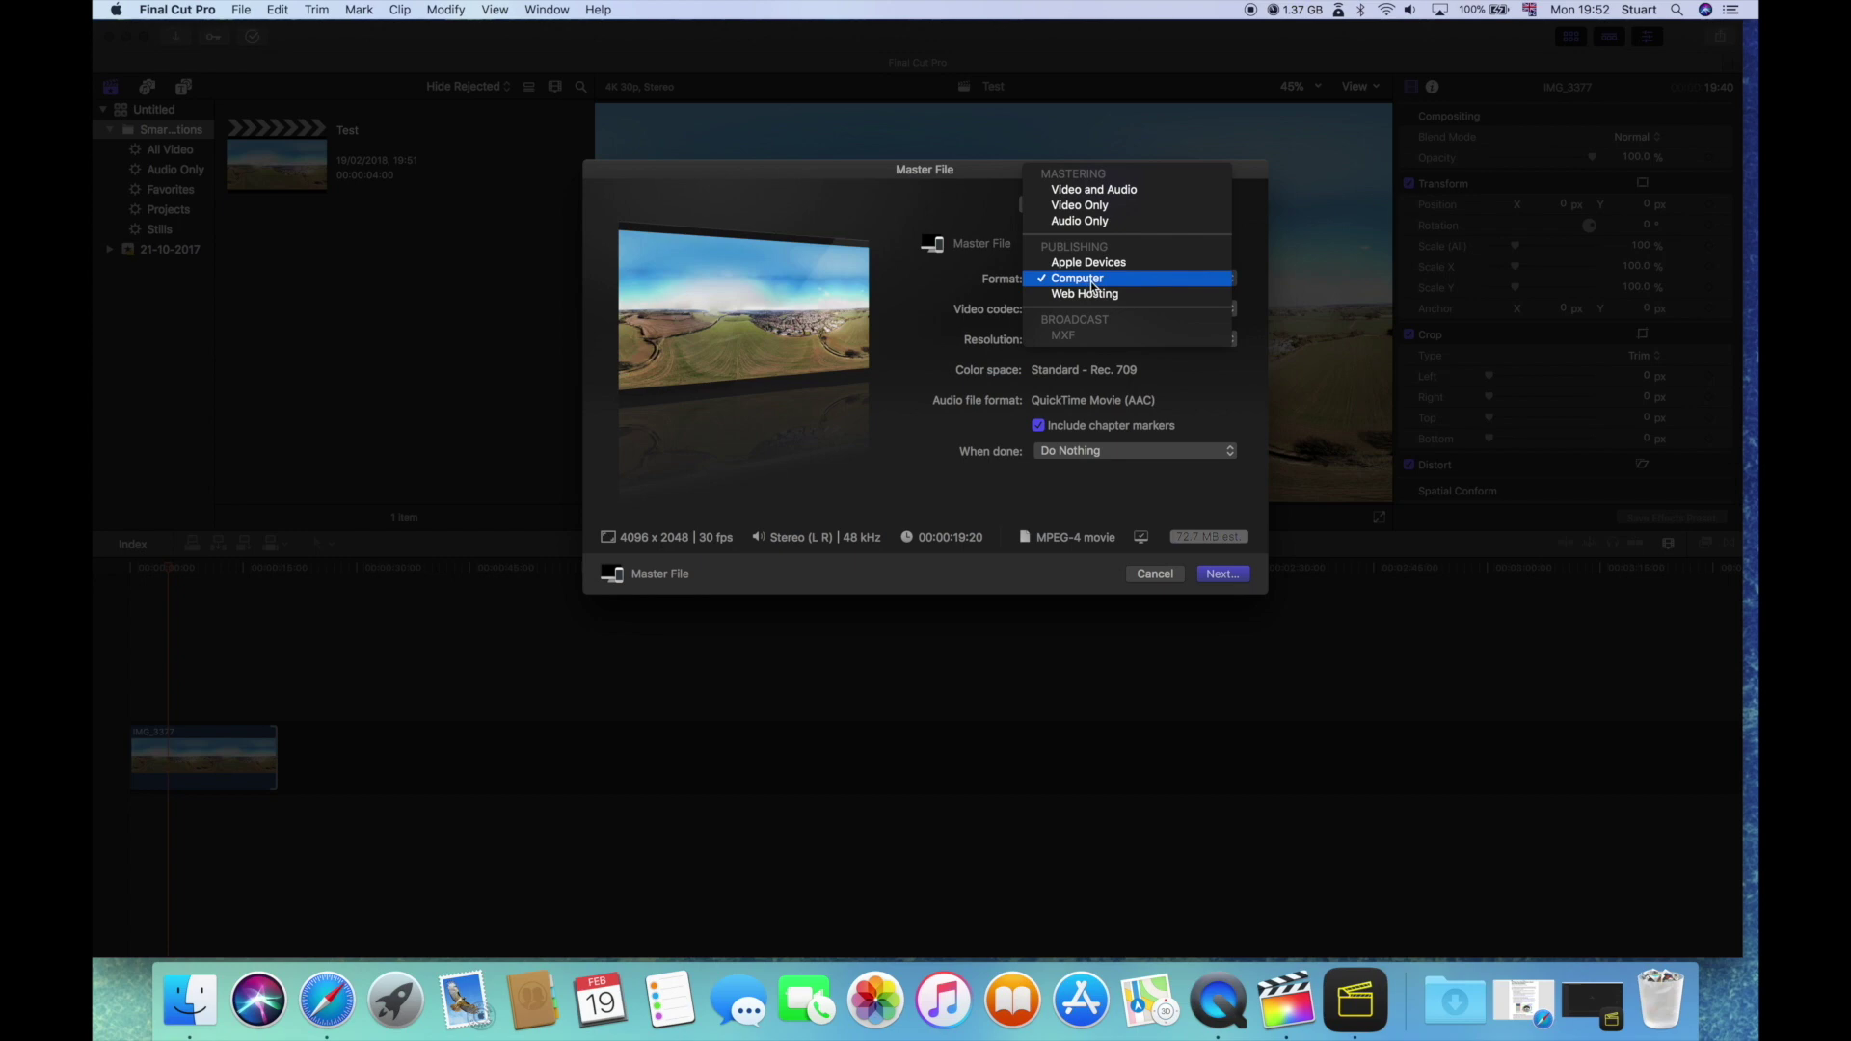
{"action": "left_click", "coordinate": [1094, 189]}
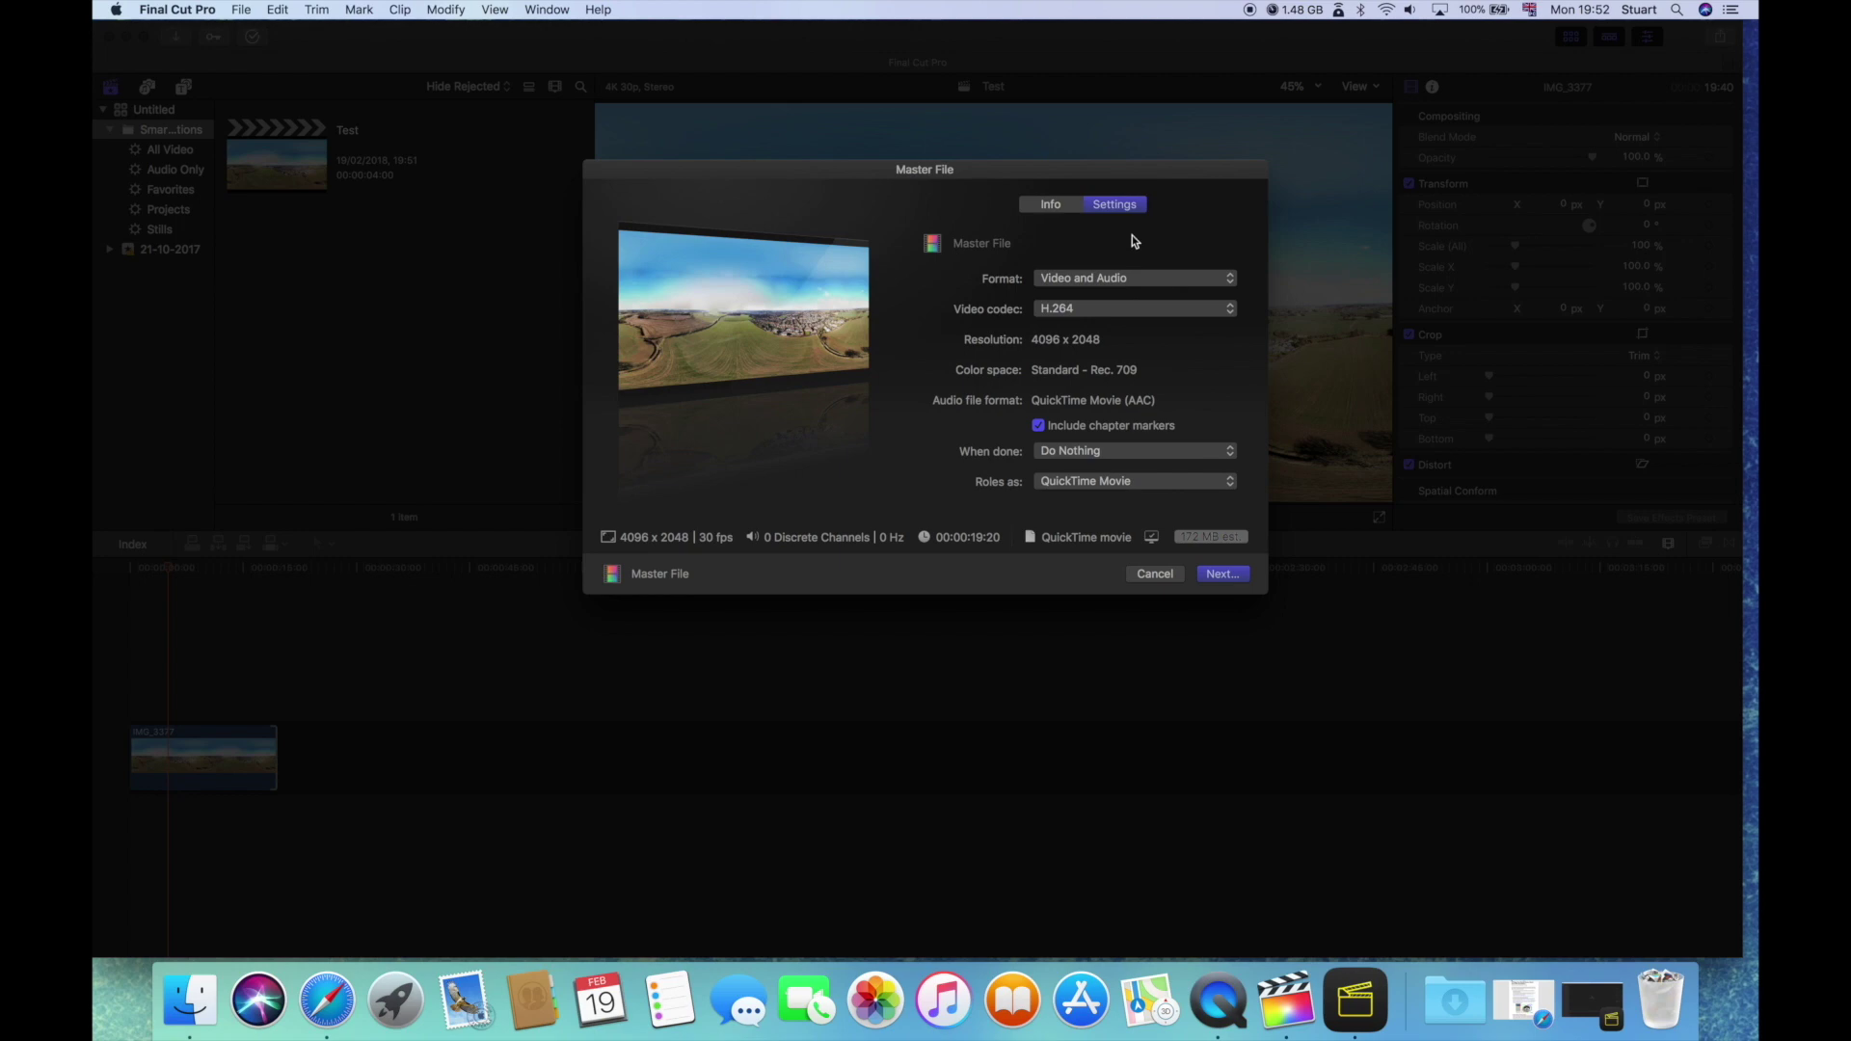
{"action": "left_click", "coordinate": [1127, 282]}
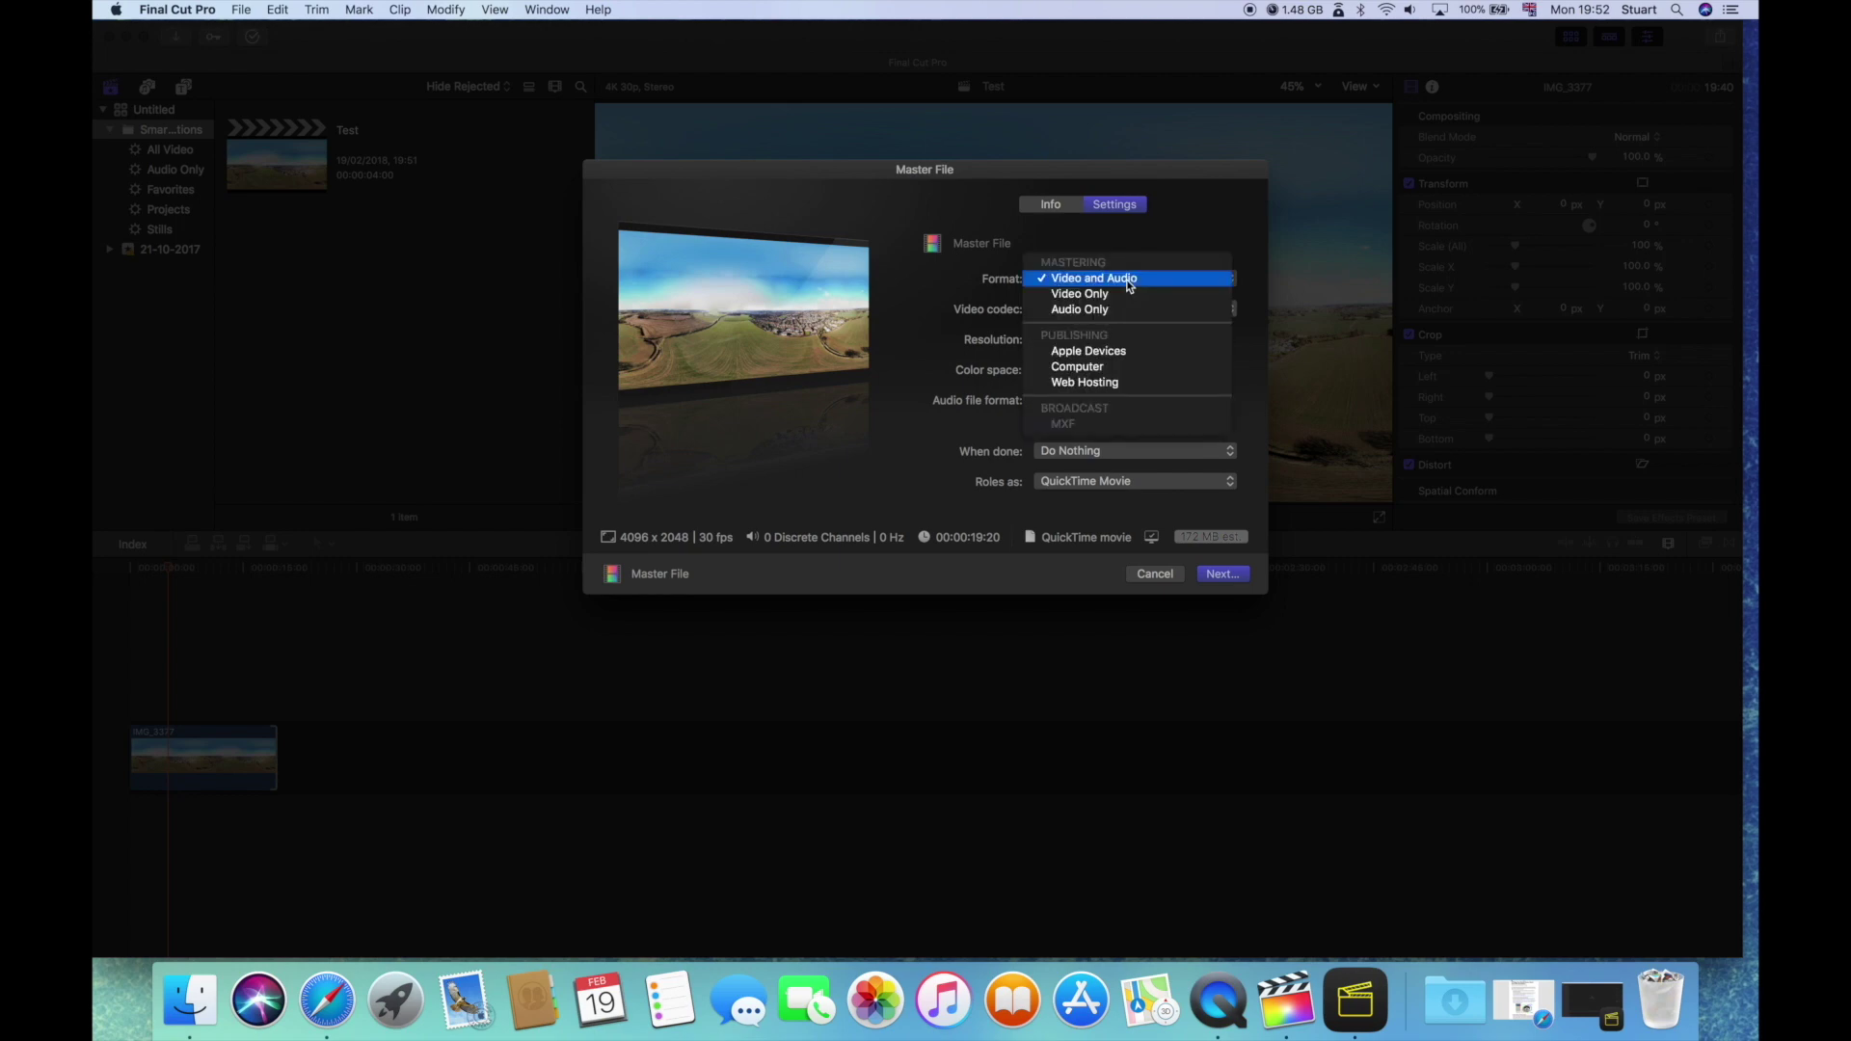
{"action": "left_click", "coordinate": [1096, 371]}
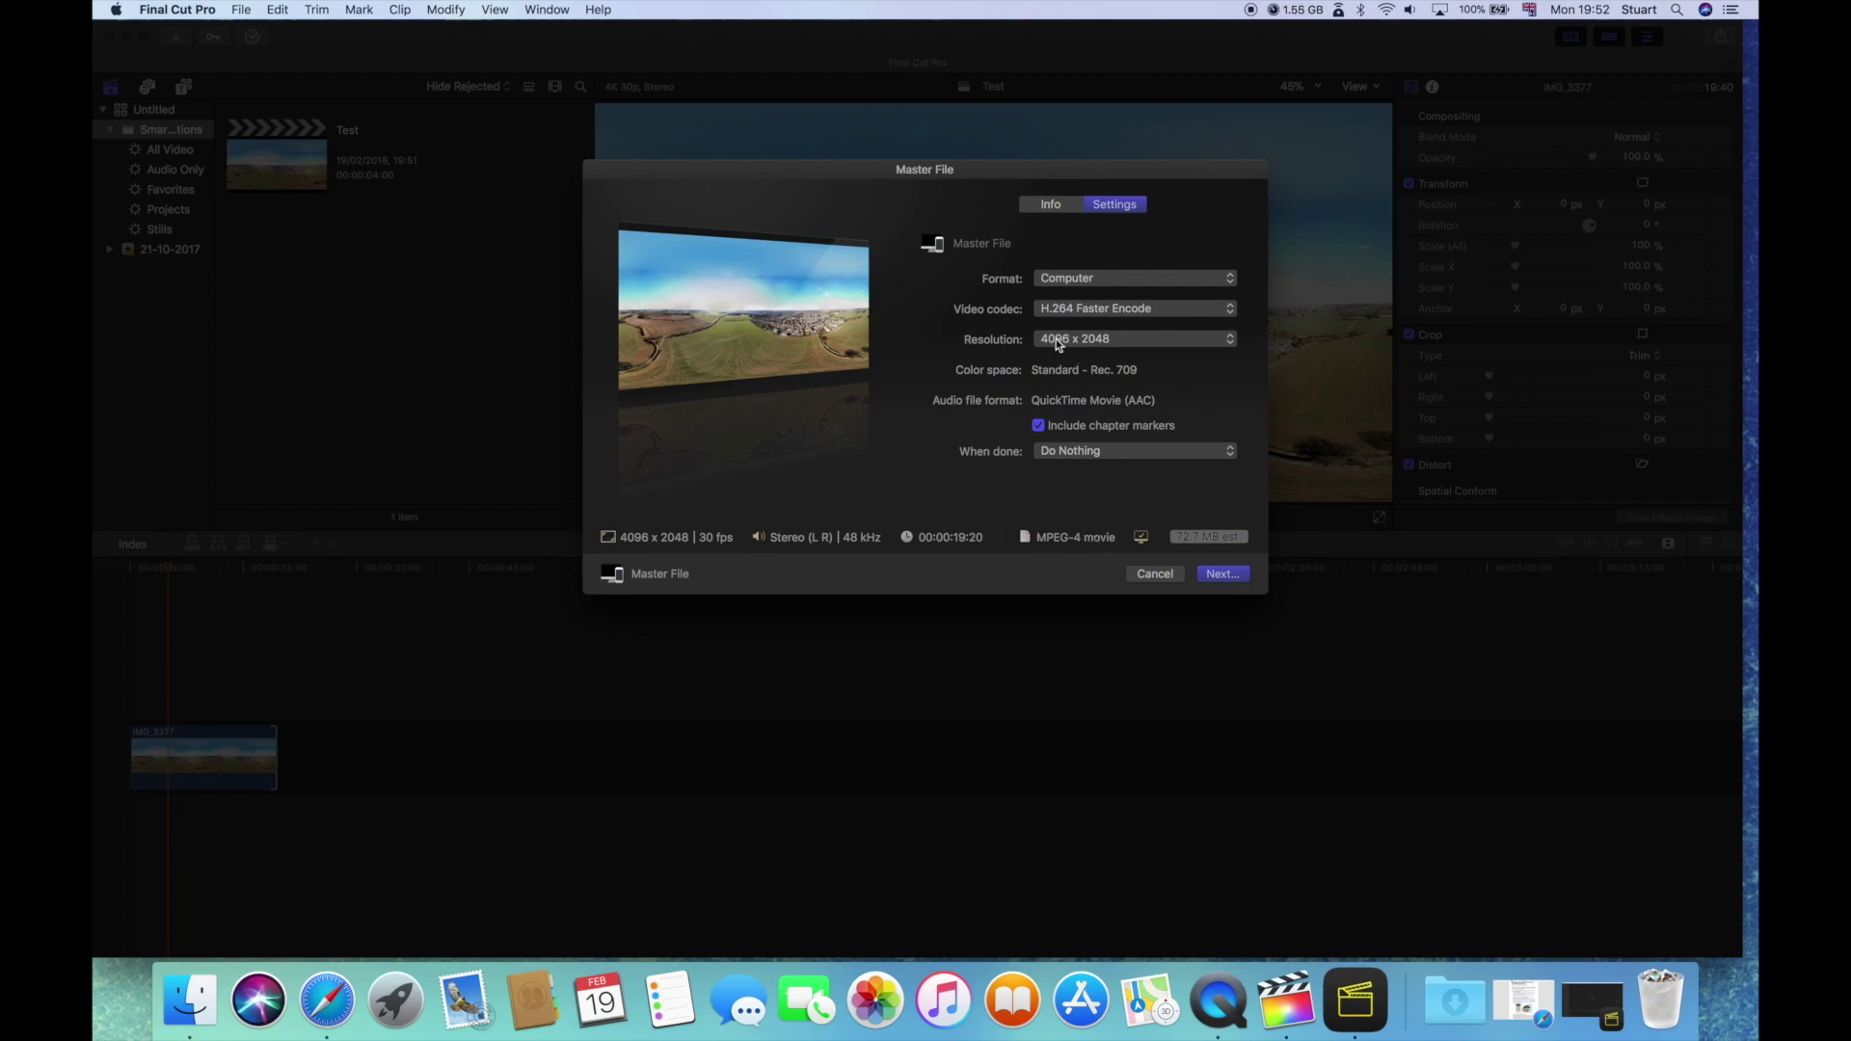
{"action": "left_click", "coordinate": [1220, 575]}
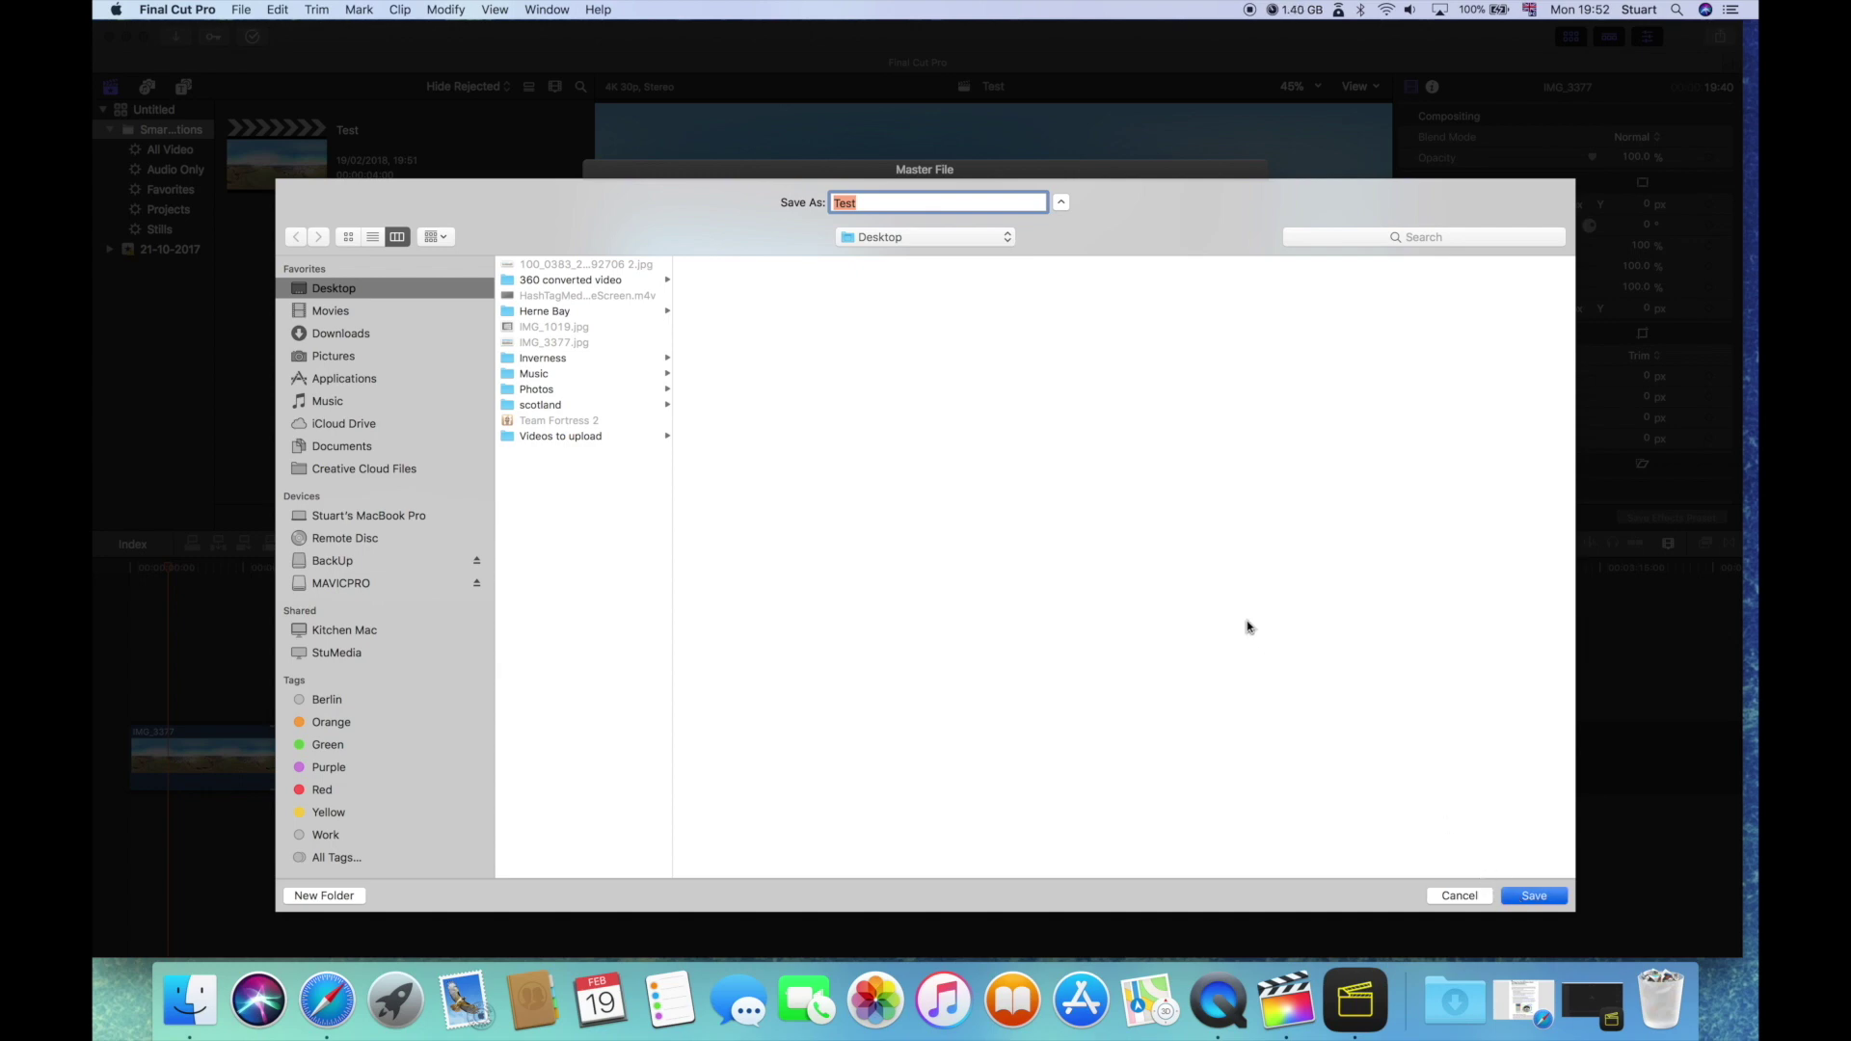
Step: Save the export as Test on the Desktop, check Background Tasks, then minimise Final Cut Pro
{"action": "key", "text": "Return"}
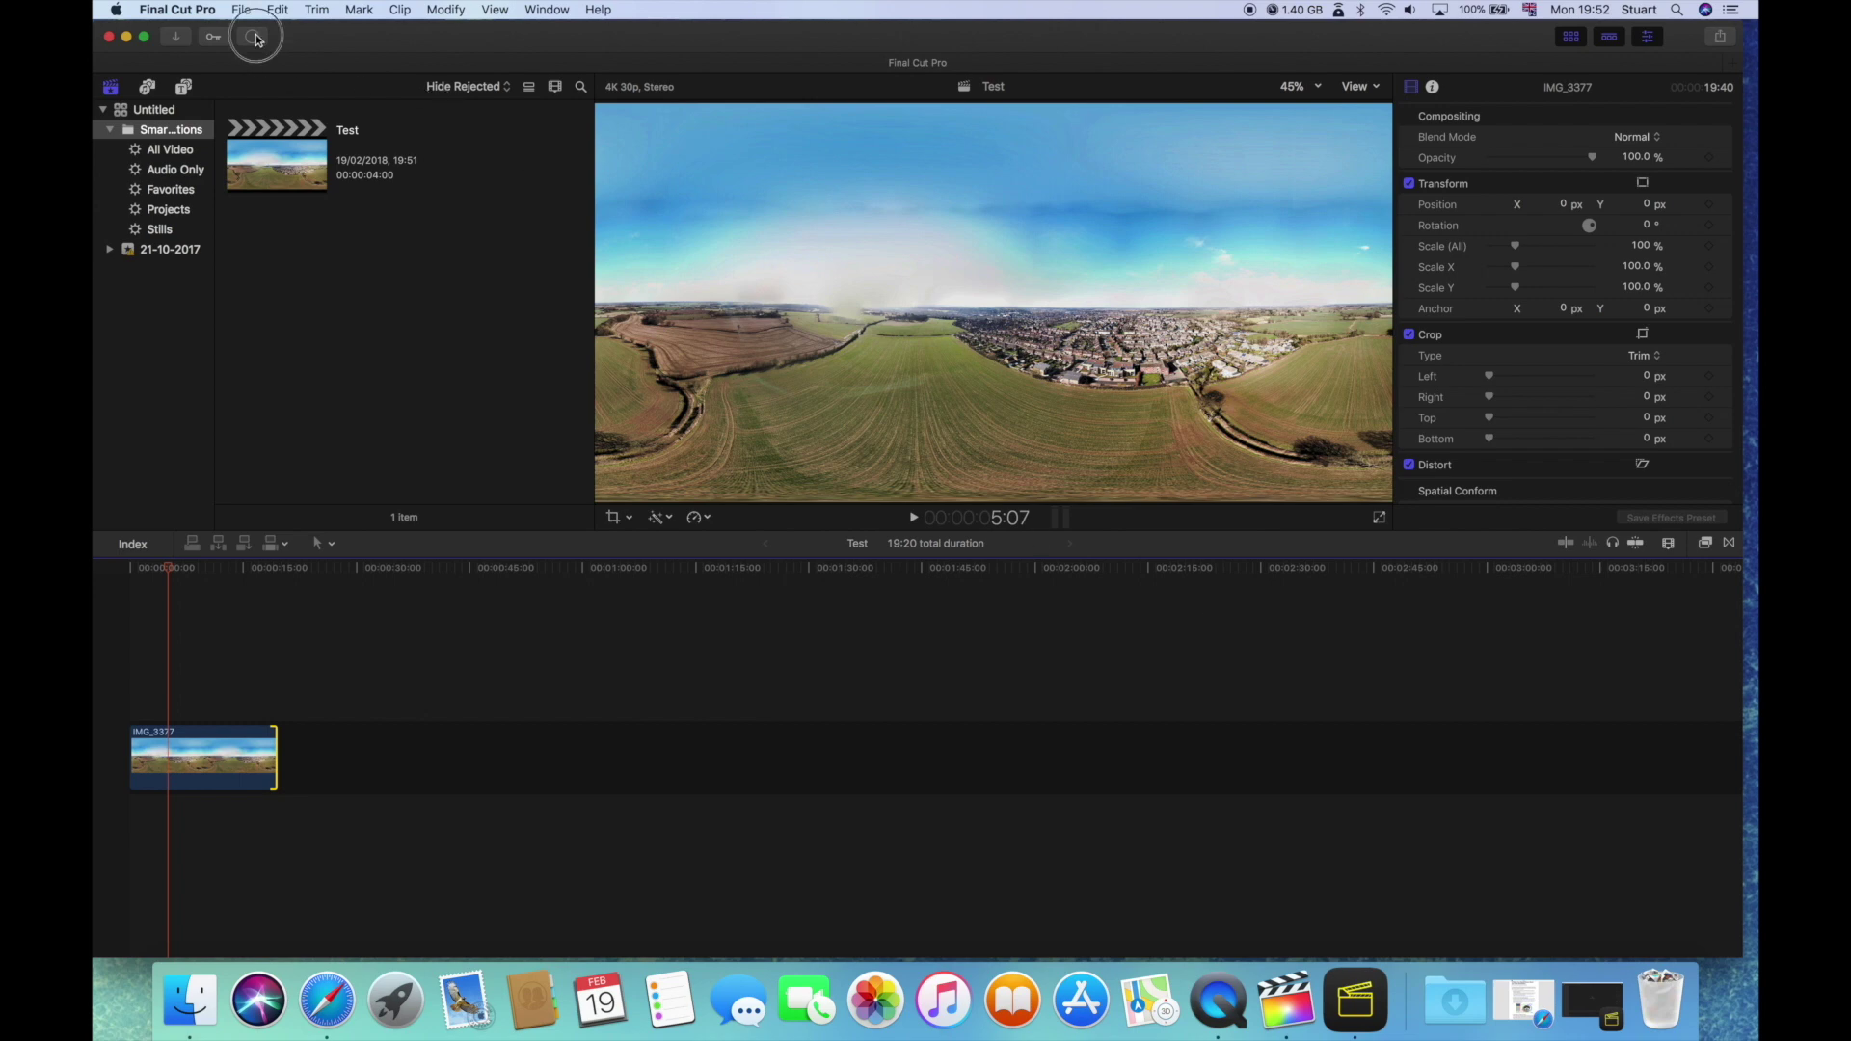
{"action": "key", "text": "super+9"}
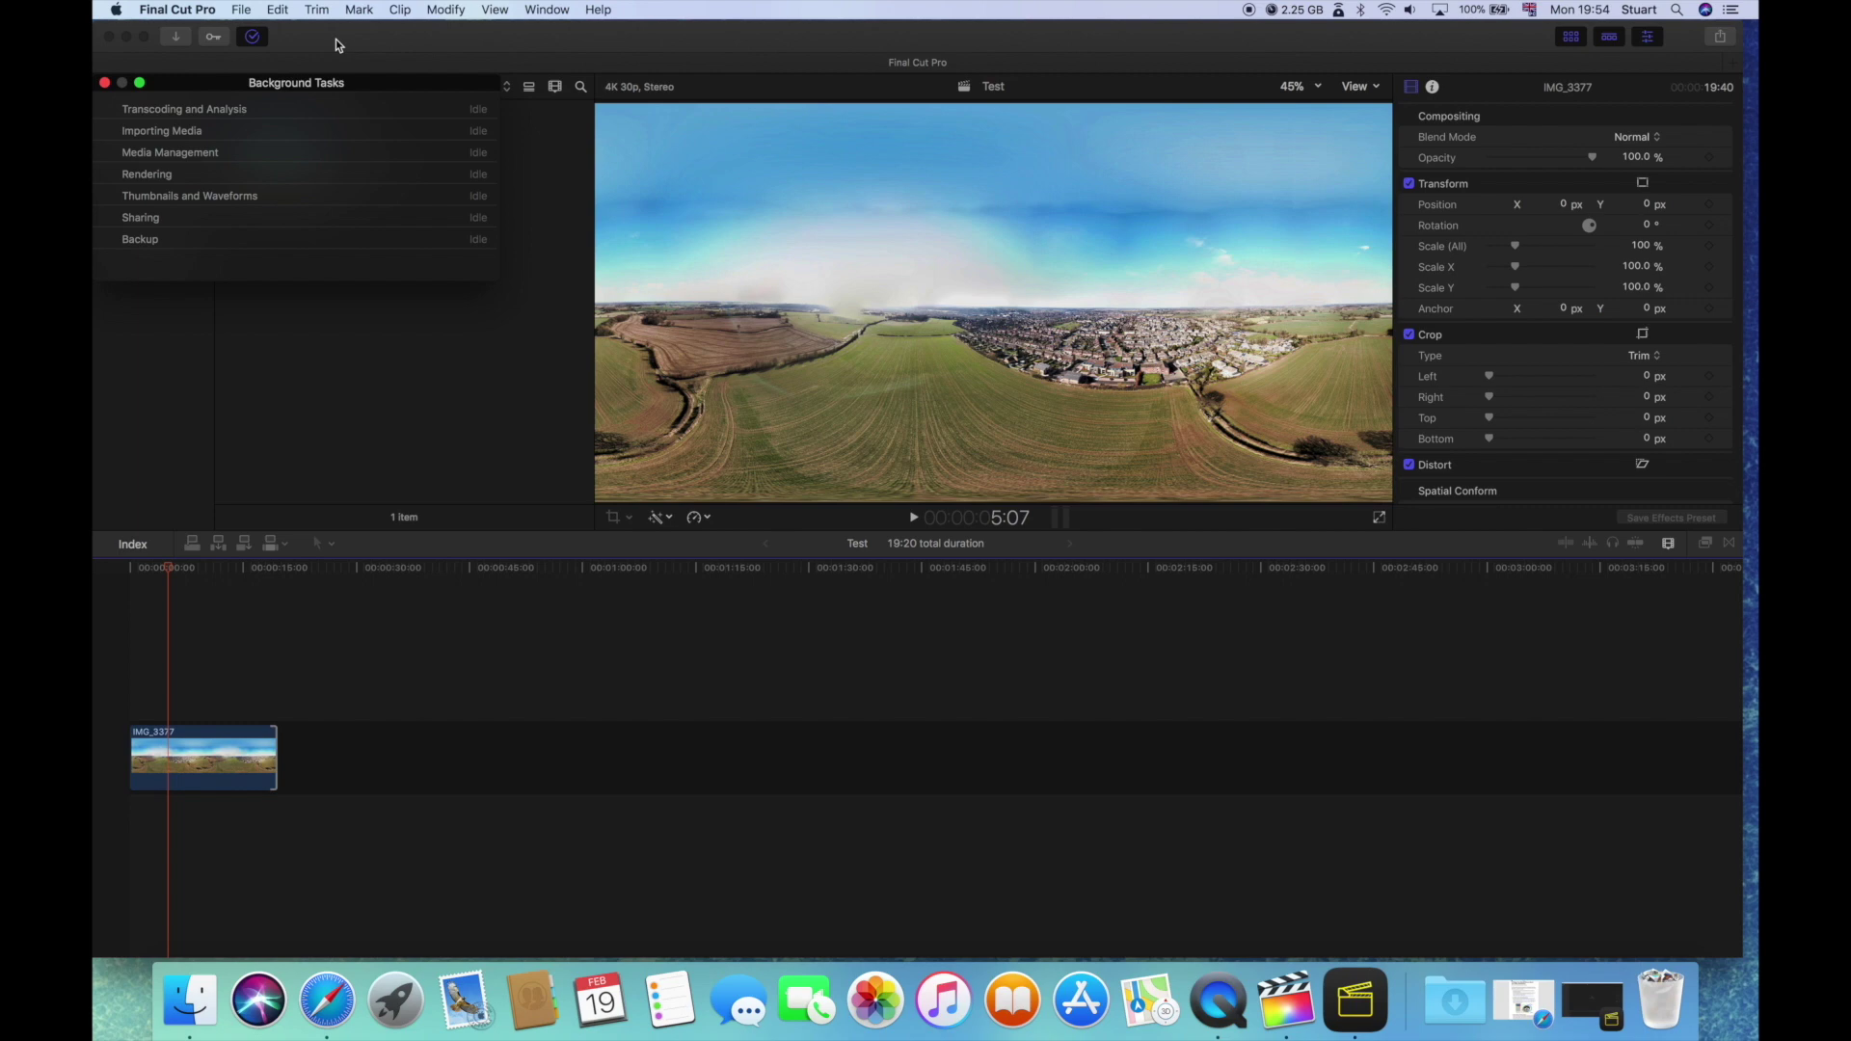
{"action": "left_click", "coordinate": [105, 84]}
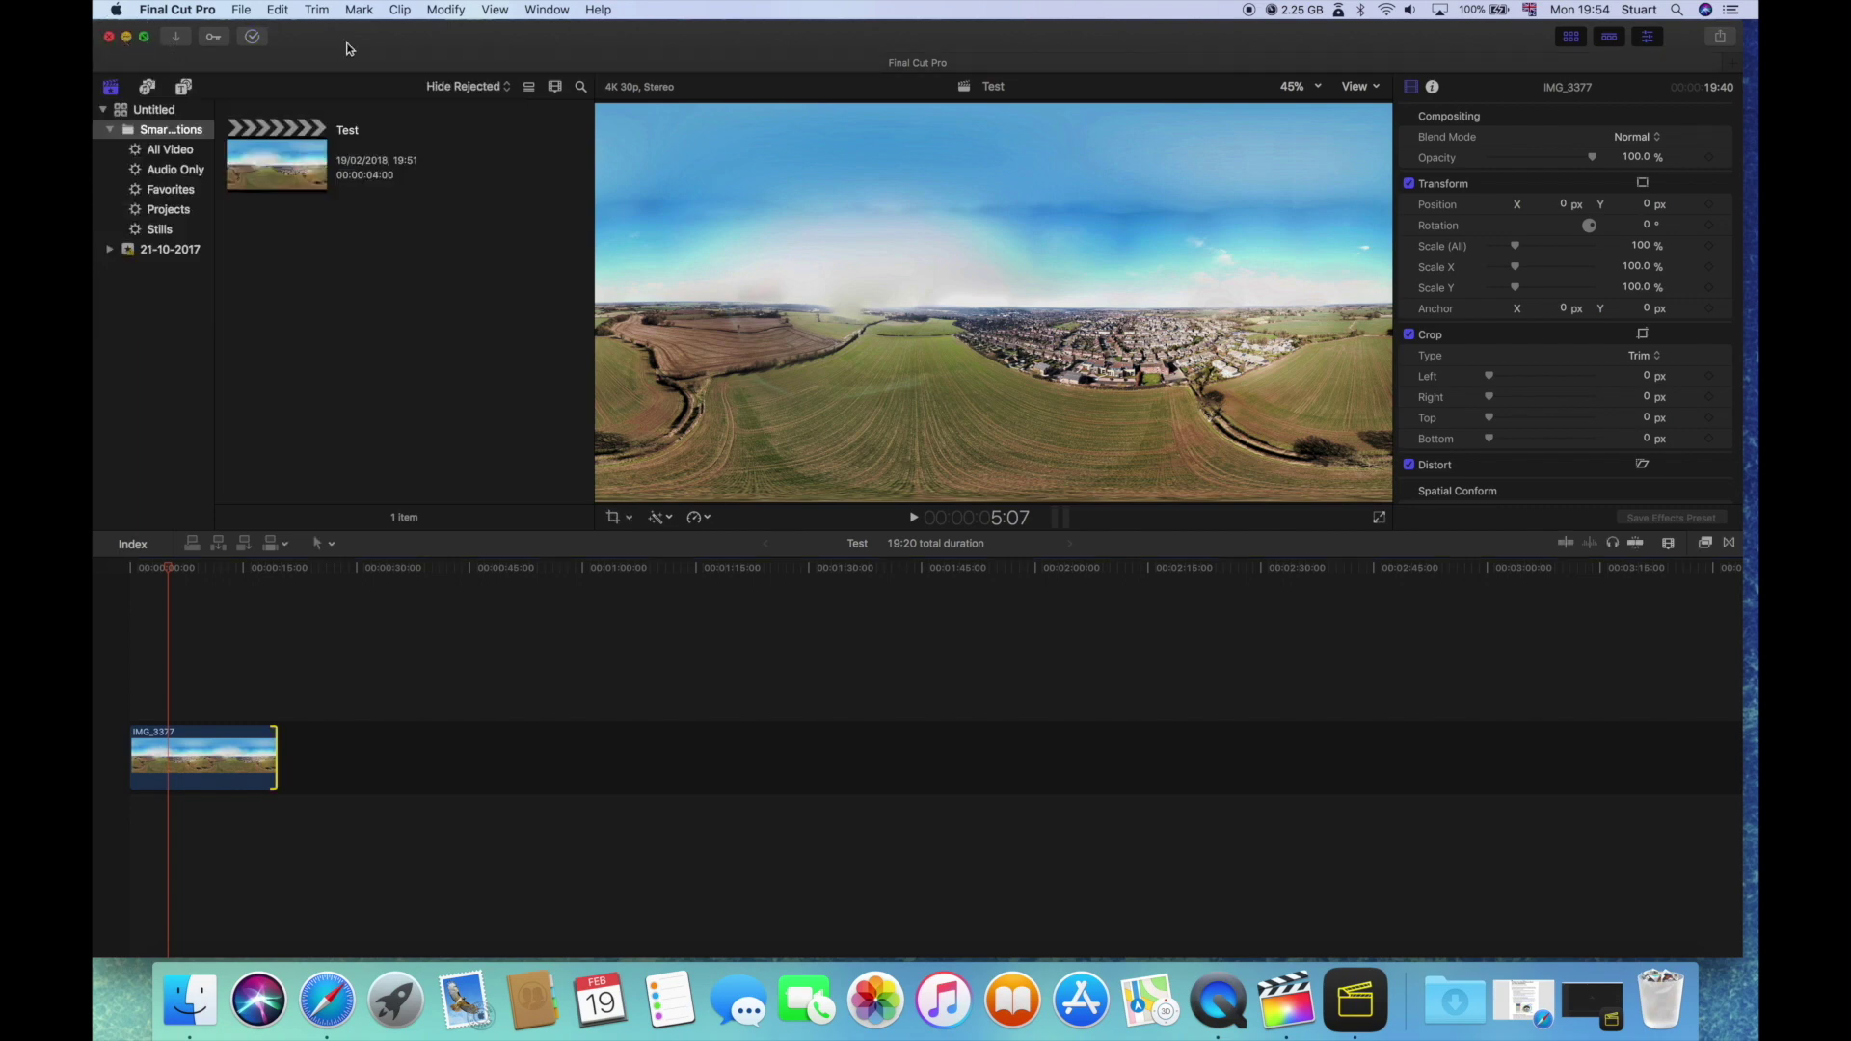
{"action": "key", "text": "super+m"}
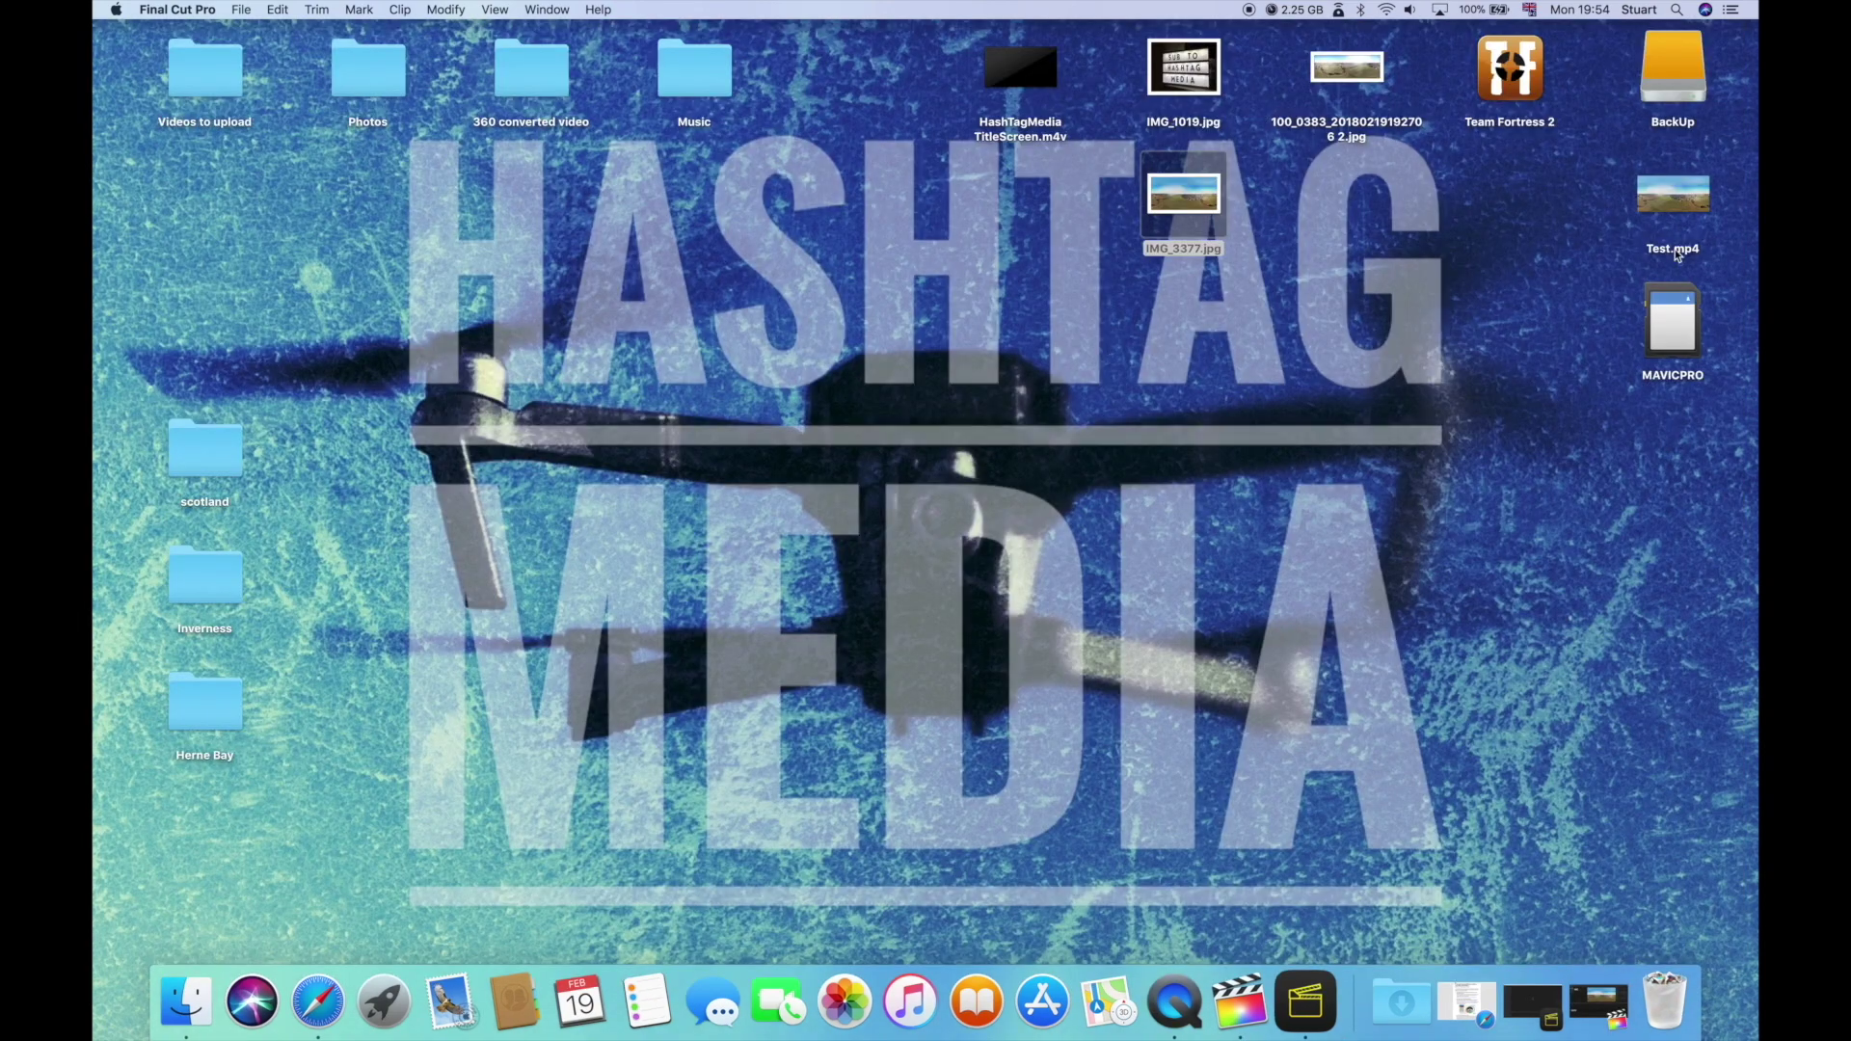
Step: Move Test.mp4 beside IMG_3377.jpg, play it in QuickTime Player, then close it
{"action": "left_click_drag", "start_coordinate": [1677, 253], "coordinate": [1422, 280]}
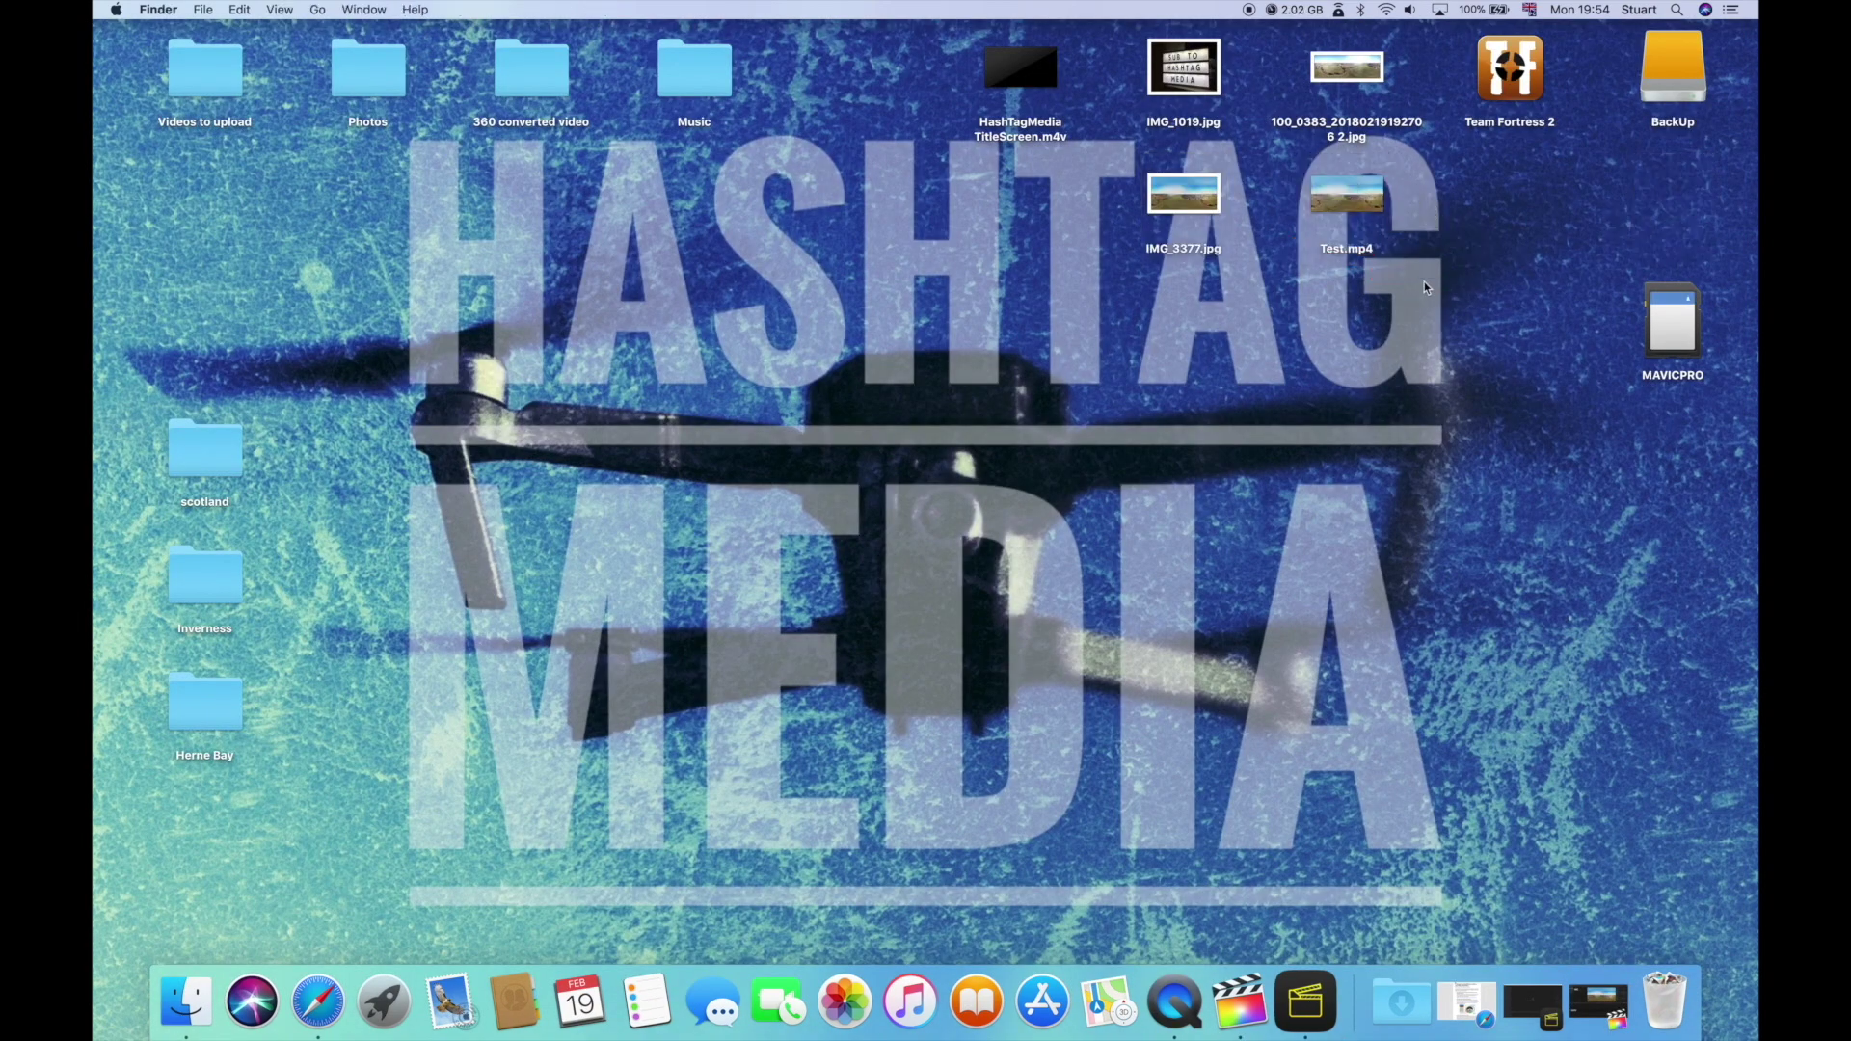
{"action": "double_click", "coordinate": [1364, 200]}
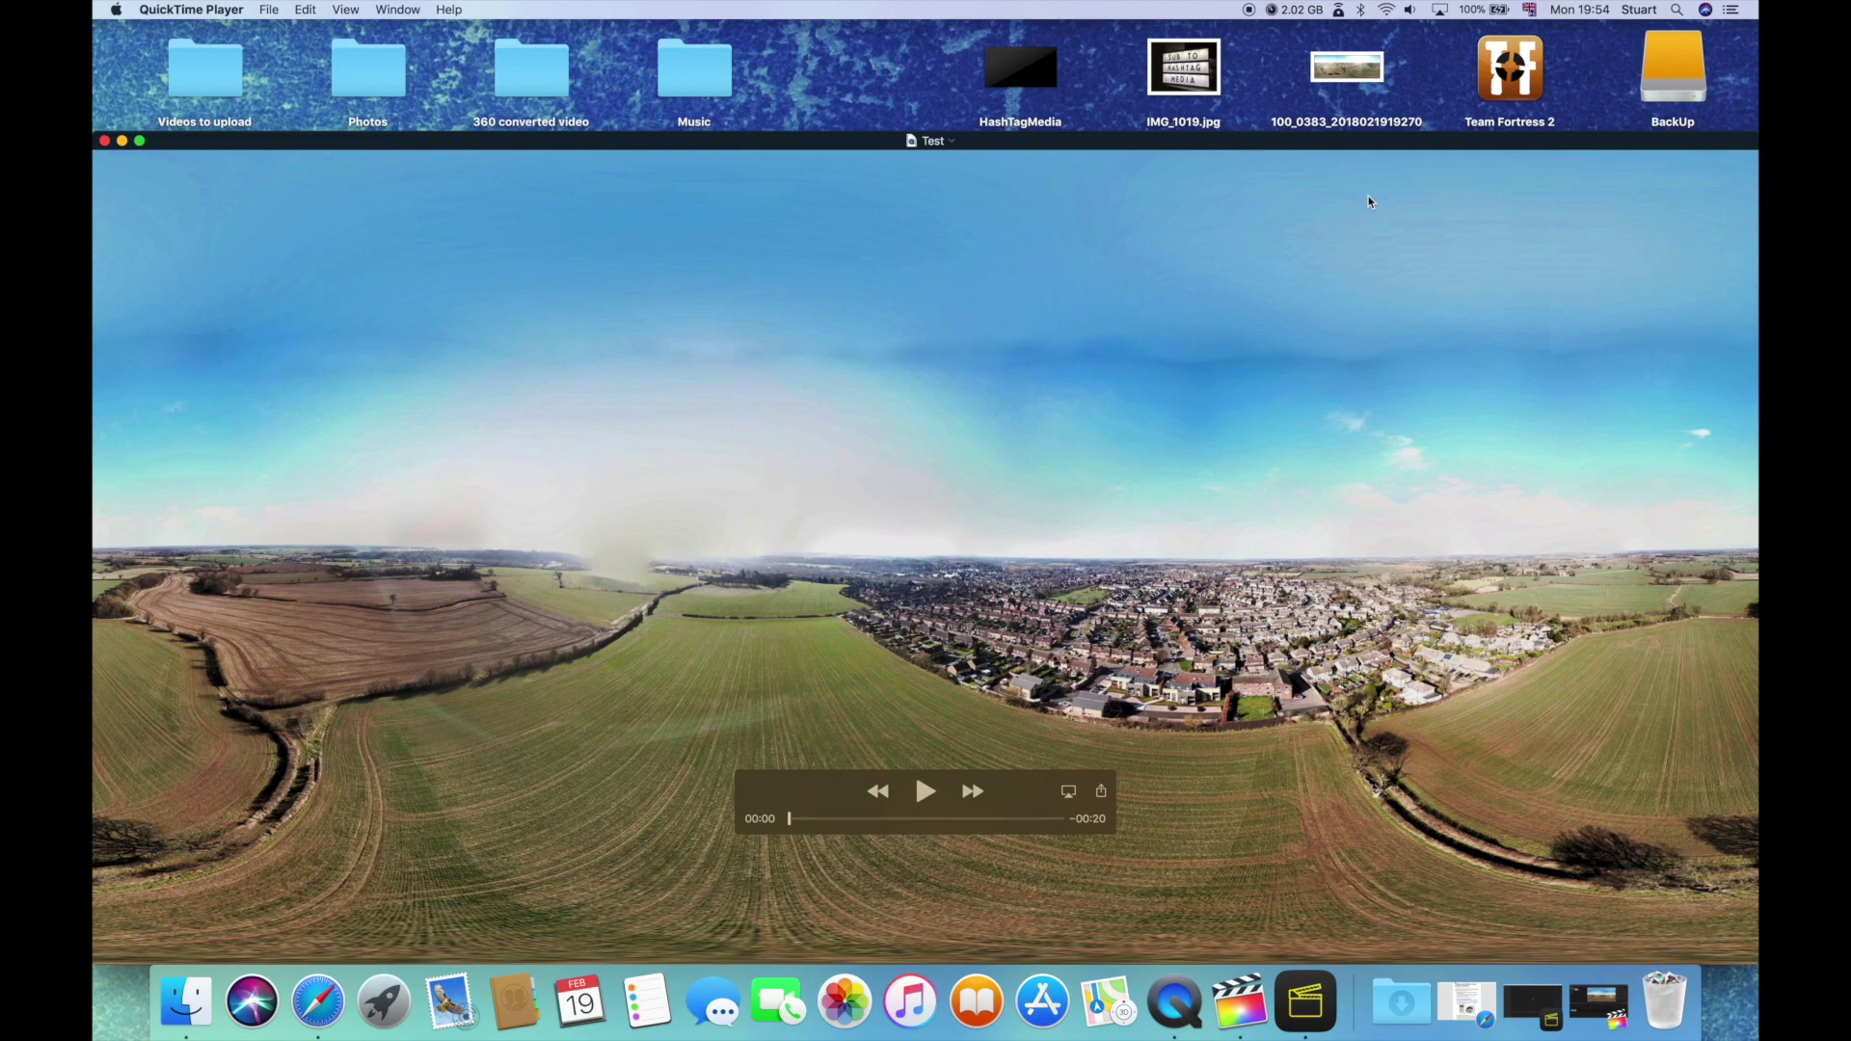
{"action": "key", "text": "space"}
{"action": "key", "text": "super+w"}
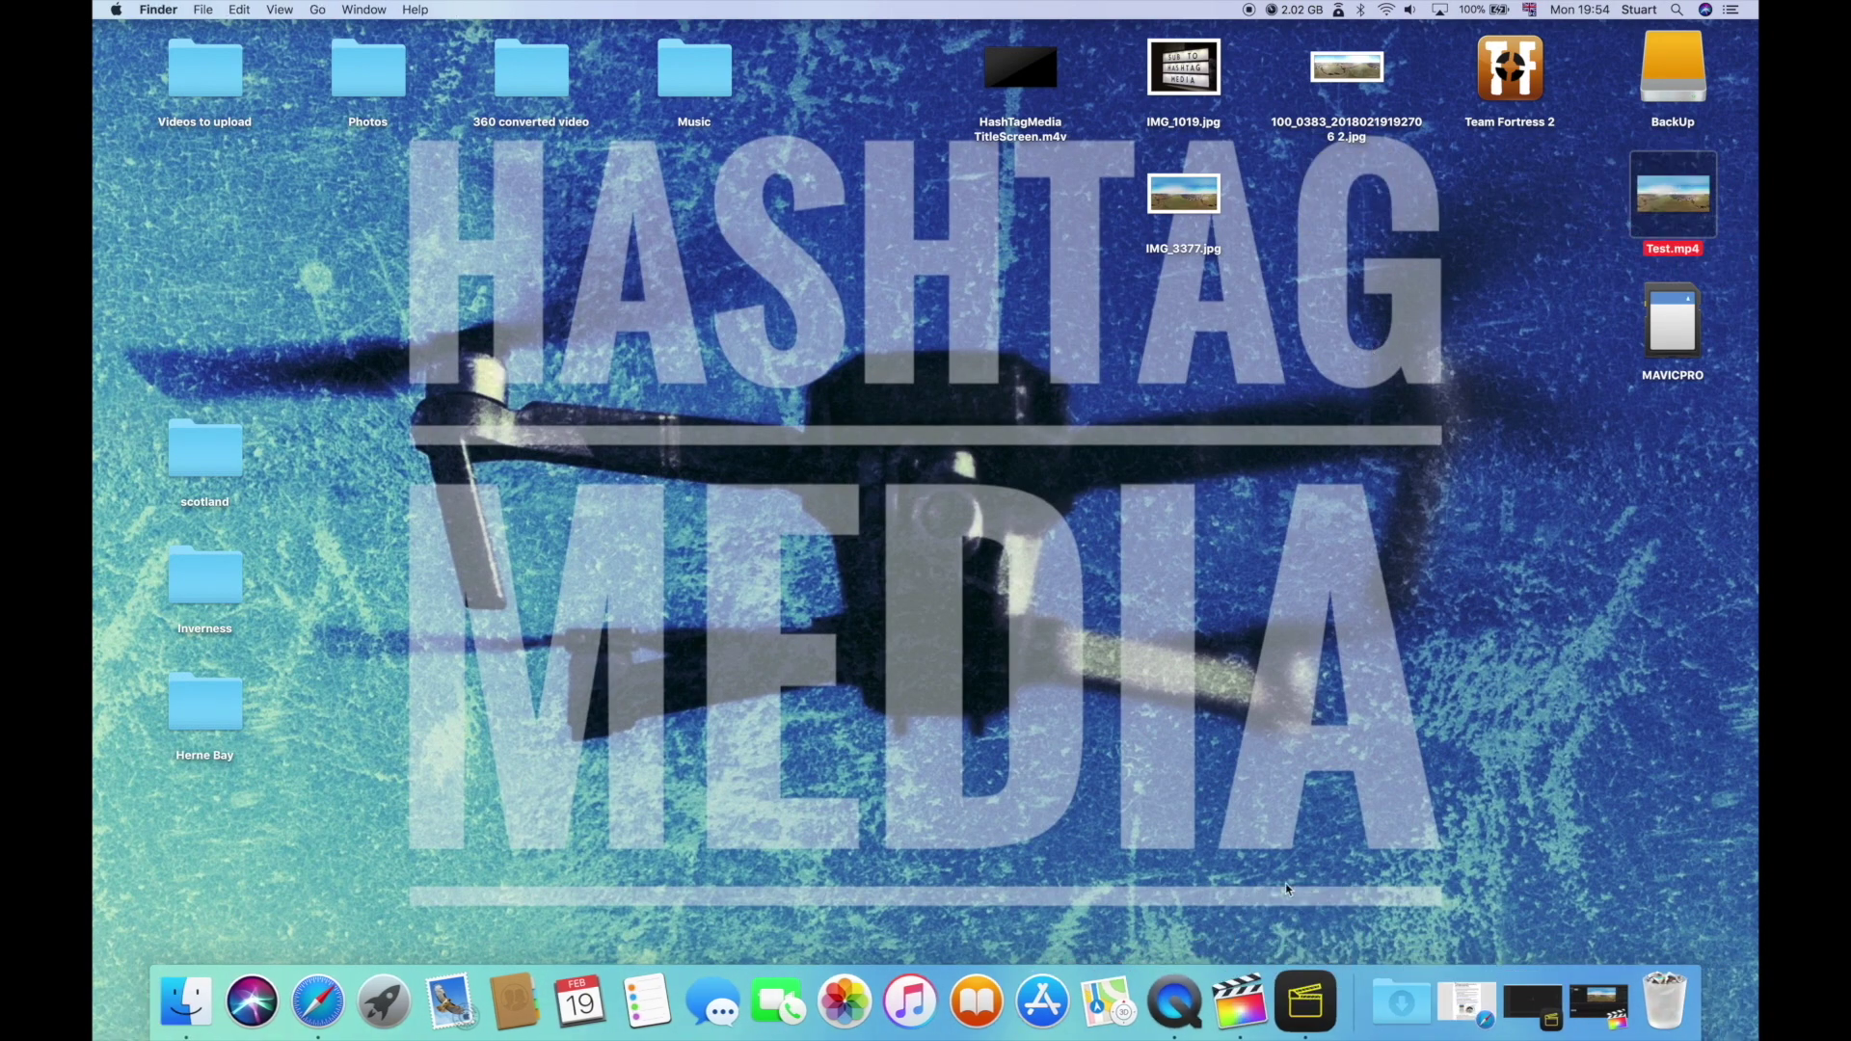
Step: Bring up Insta360 Studio, decline the update, and load Test.mp4
{"action": "left_click", "coordinate": [1309, 998]}
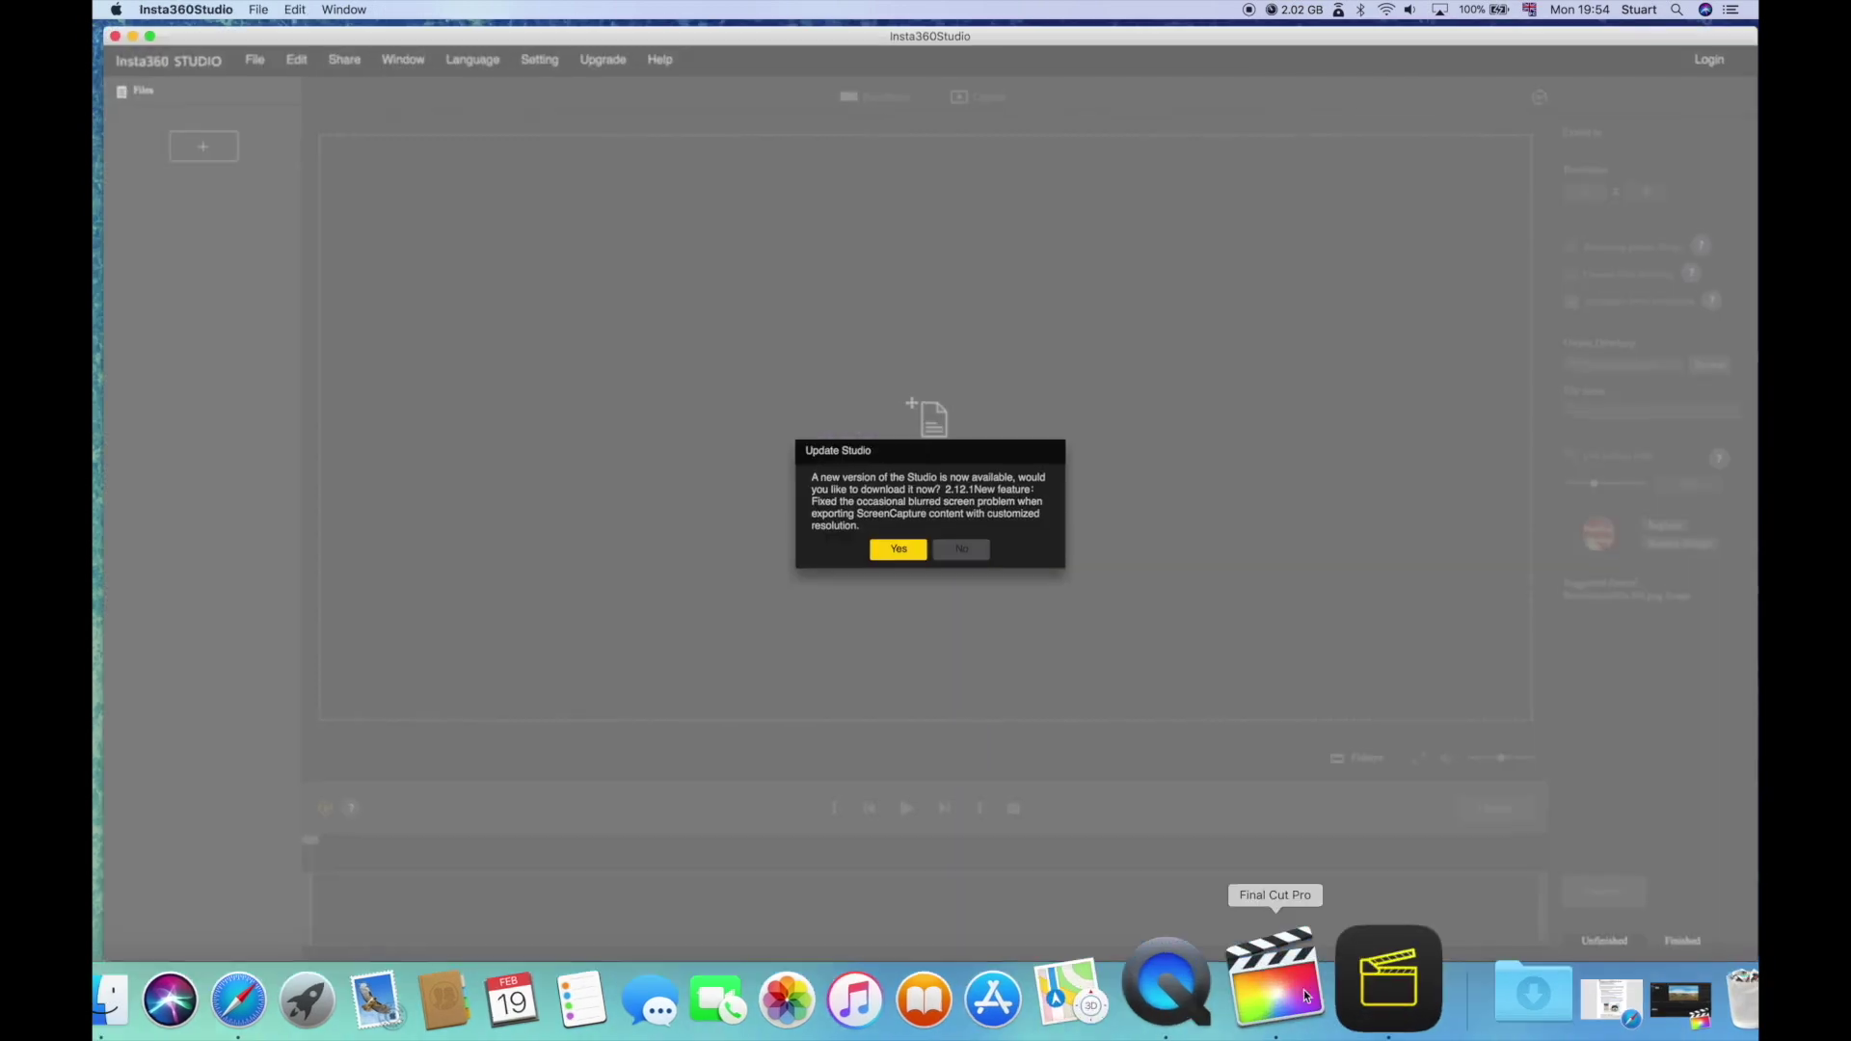
{"action": "left_click", "coordinate": [958, 546]}
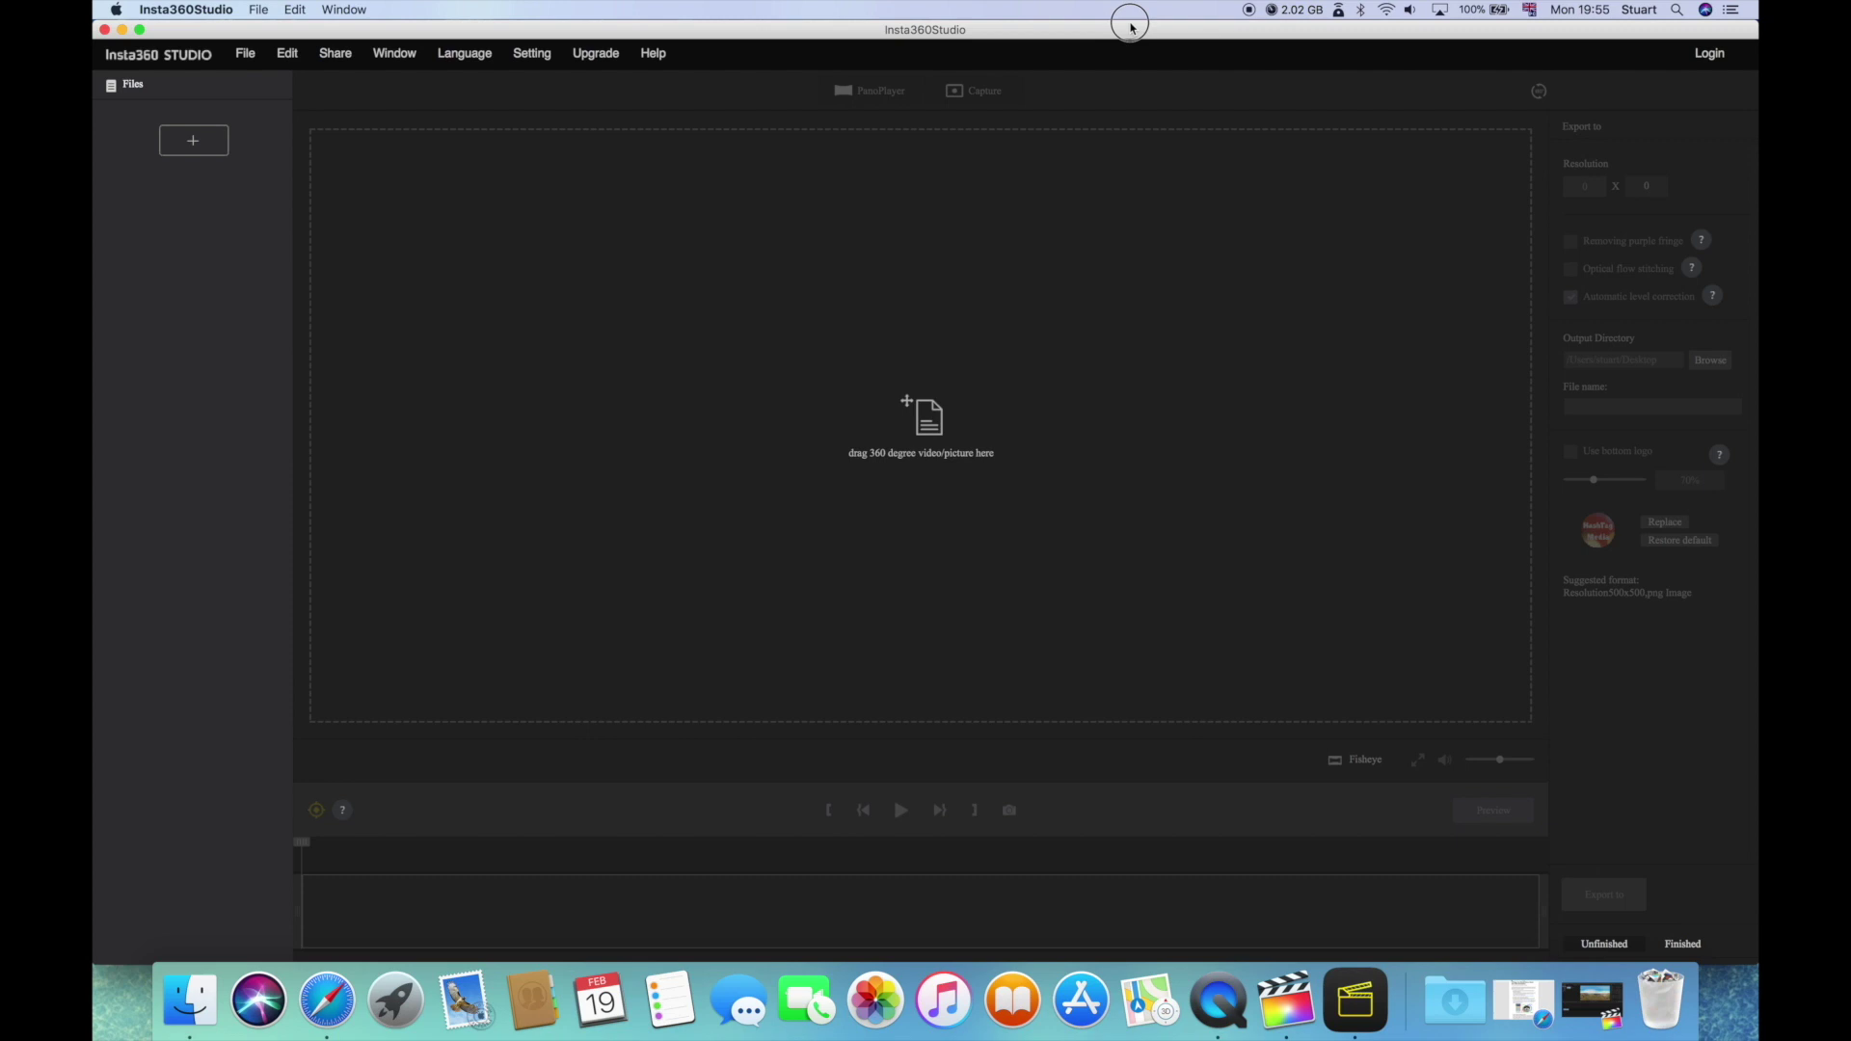
{"action": "left_click_drag", "start_coordinate": [1132, 34], "coordinate": [938, 41]}
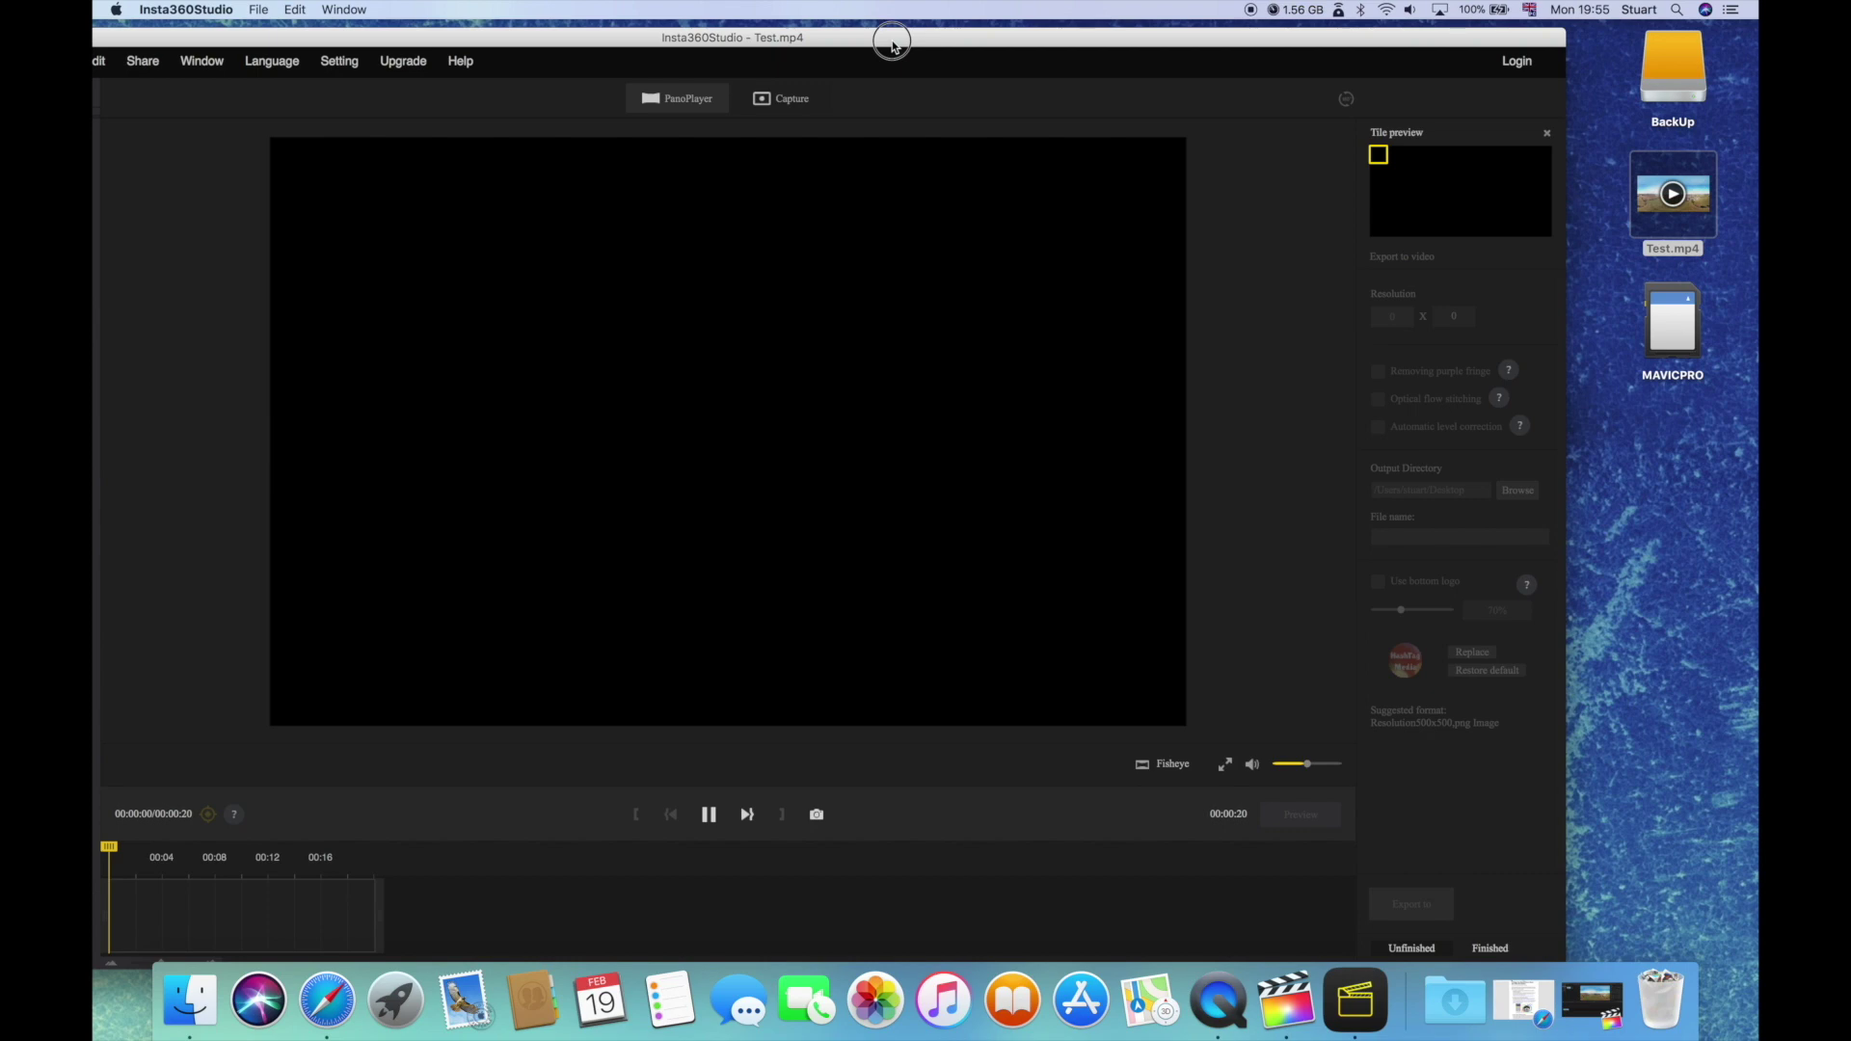
{"action": "left_click_drag", "start_coordinate": [891, 42], "coordinate": [892, 34]}
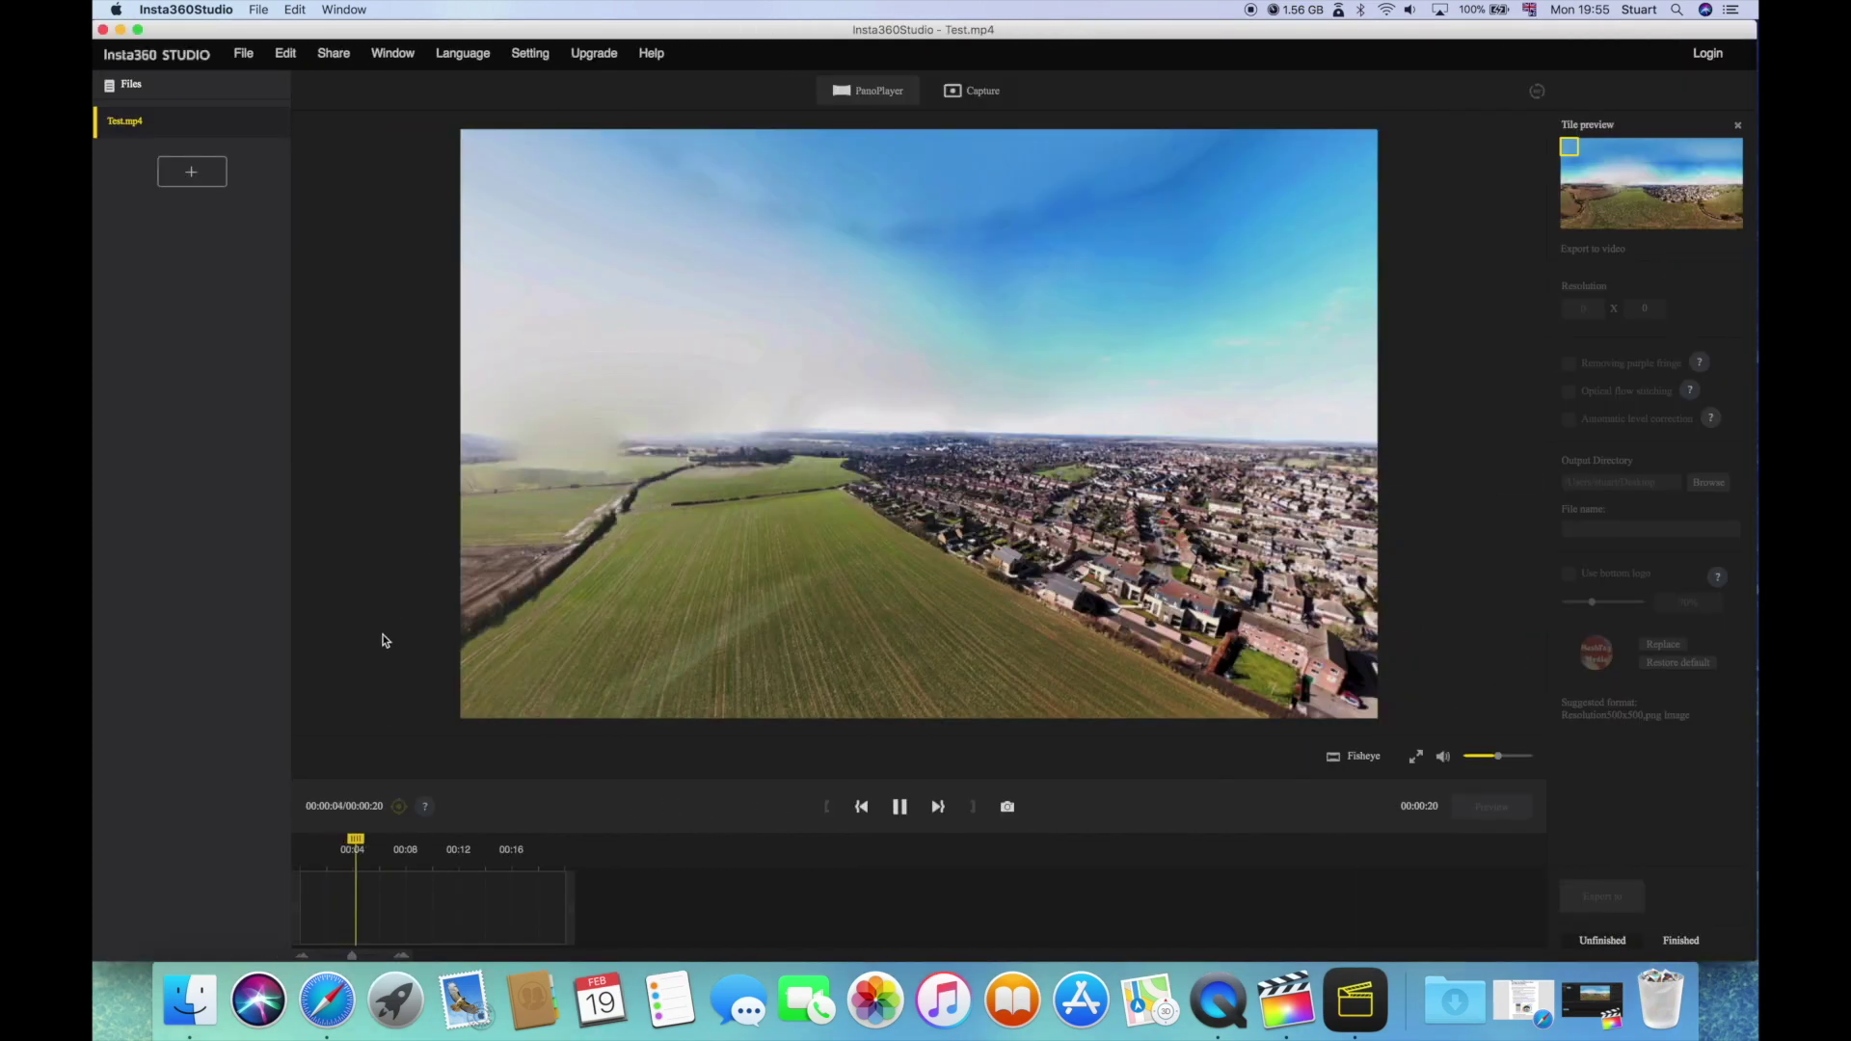
Step: Pan the 360° view, pause, and return the playhead to 00:00
{"action": "mouse_move", "coordinate": [770, 490]}
{"action": "left_mouse_down"}
{"action": "mouse_move", "coordinate": [431, 461]}
{"action": "mouse_move", "coordinate": [1003, 669]}
{"action": "left_mouse_up"}
{"action": "left_click", "coordinate": [902, 807]}
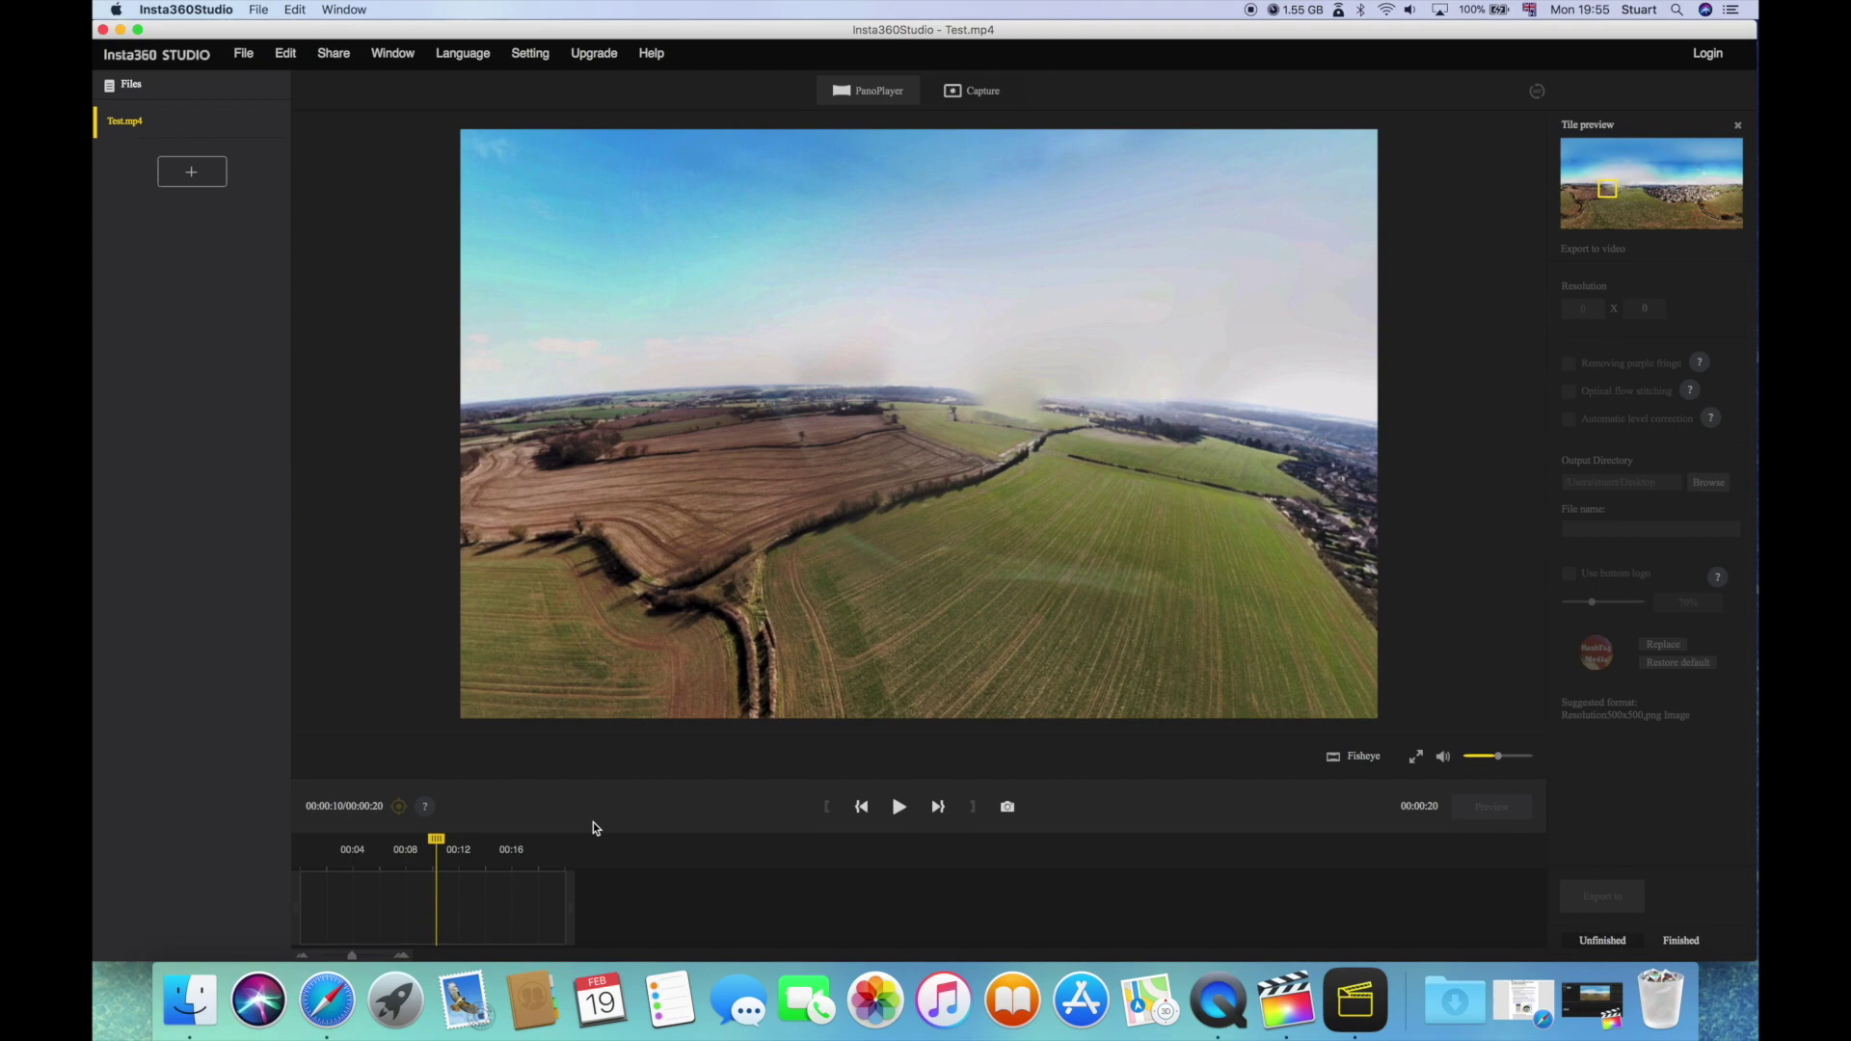
{"action": "left_click_drag", "start_coordinate": [442, 836], "coordinate": [257, 810]}
Step: In Capture mode, turn the footage into a little planet and pause at 00:04
{"action": "left_click", "coordinate": [981, 92]}
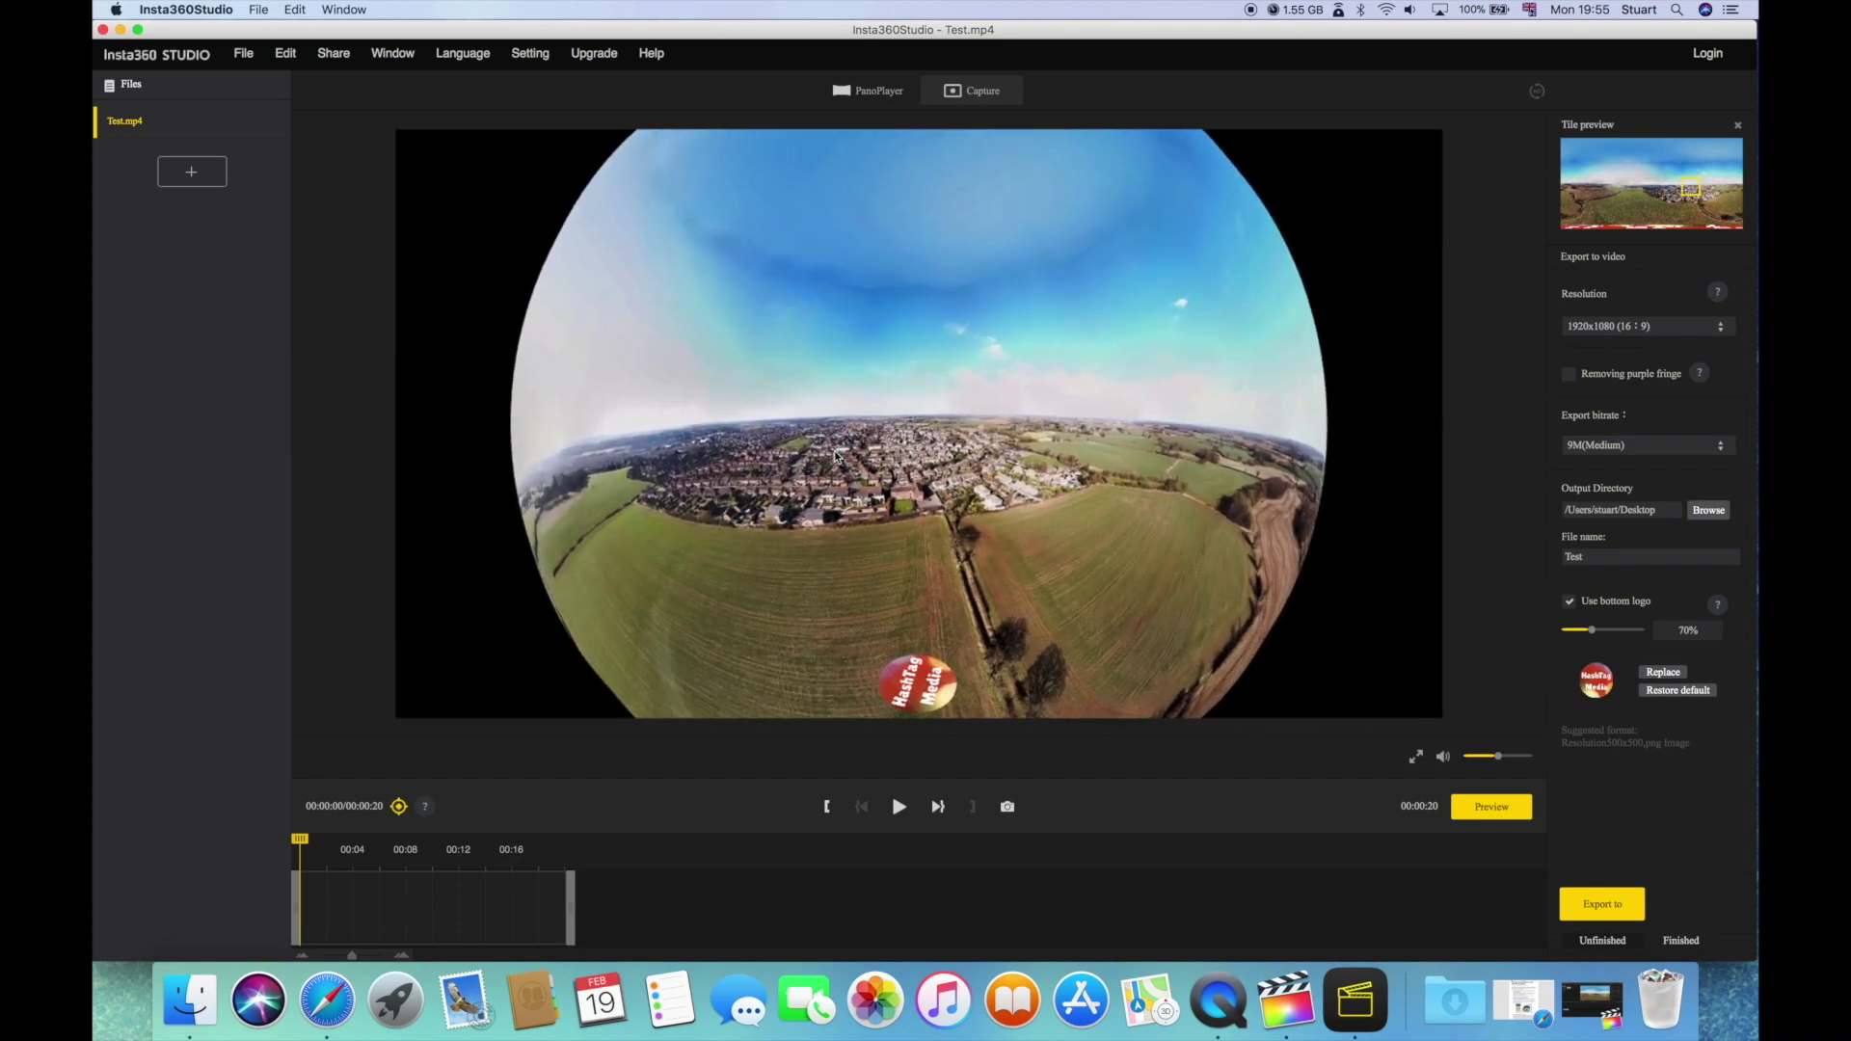
{"action": "left_click_drag", "start_coordinate": [837, 356], "coordinate": [957, 329]}
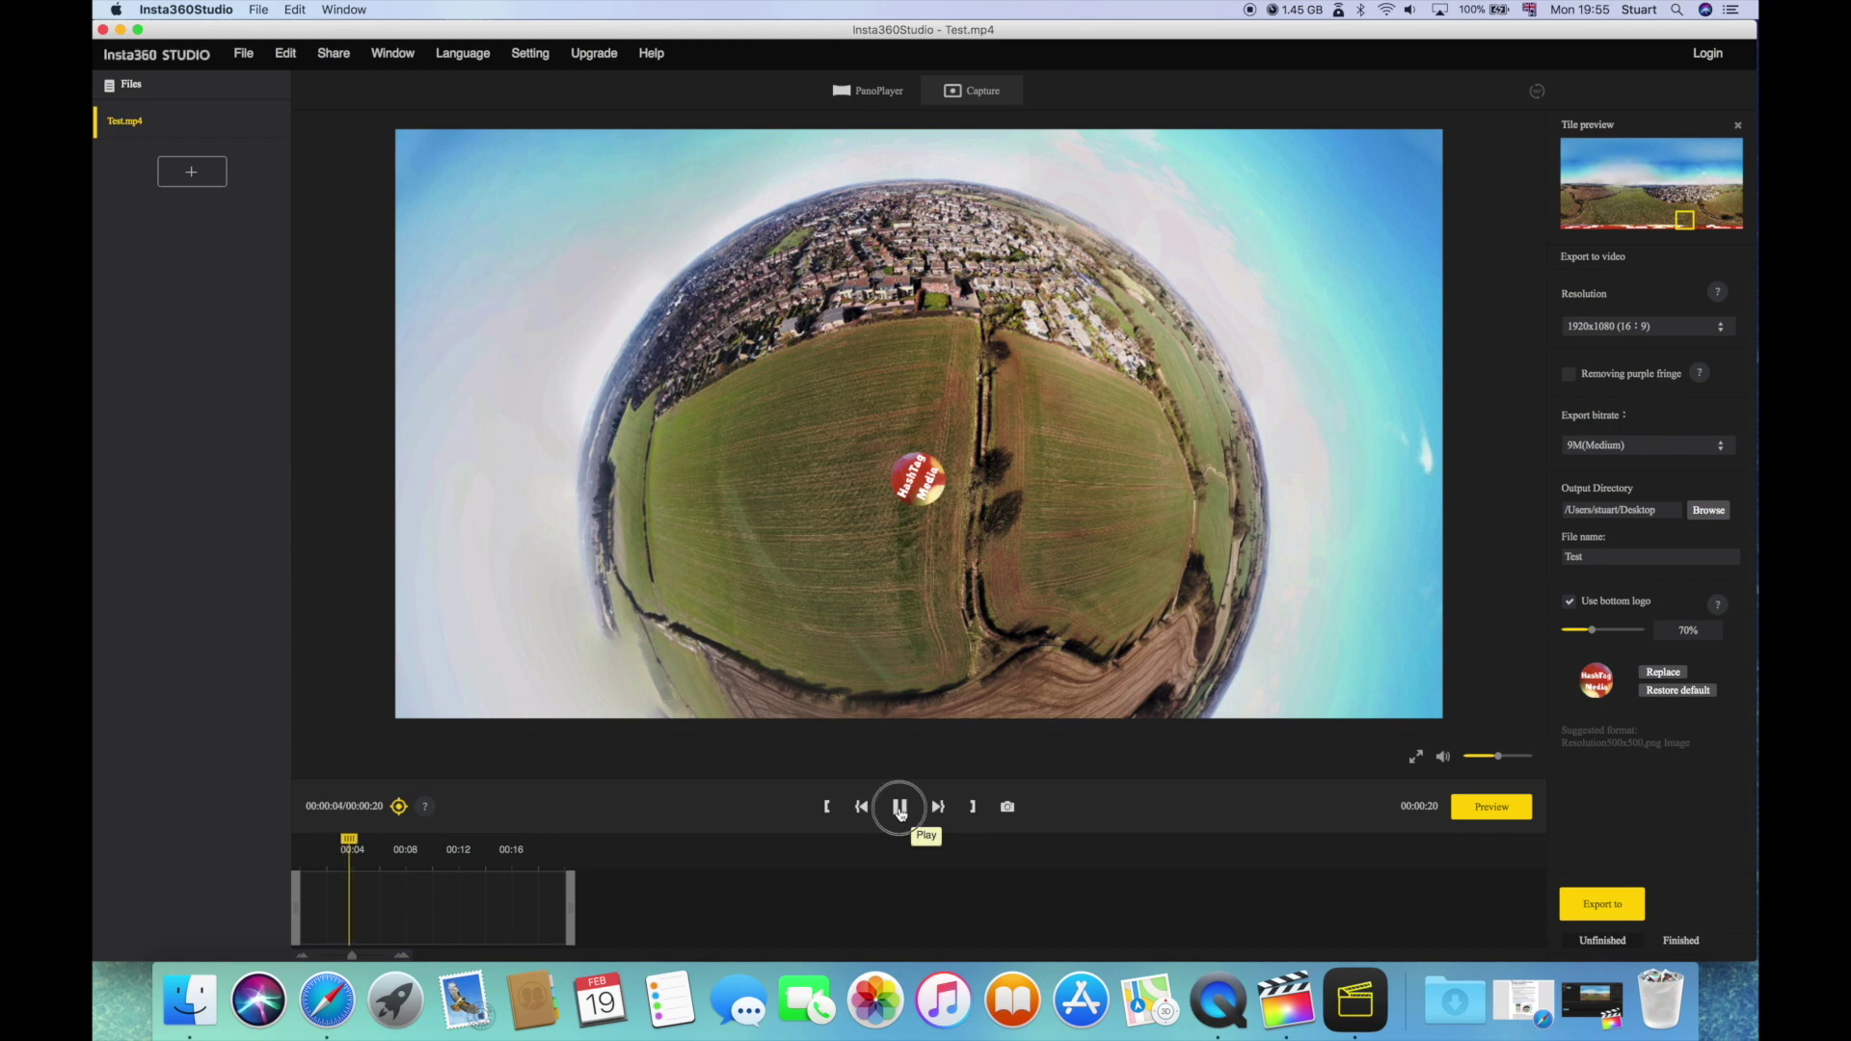
{"action": "left_click", "coordinate": [899, 810]}
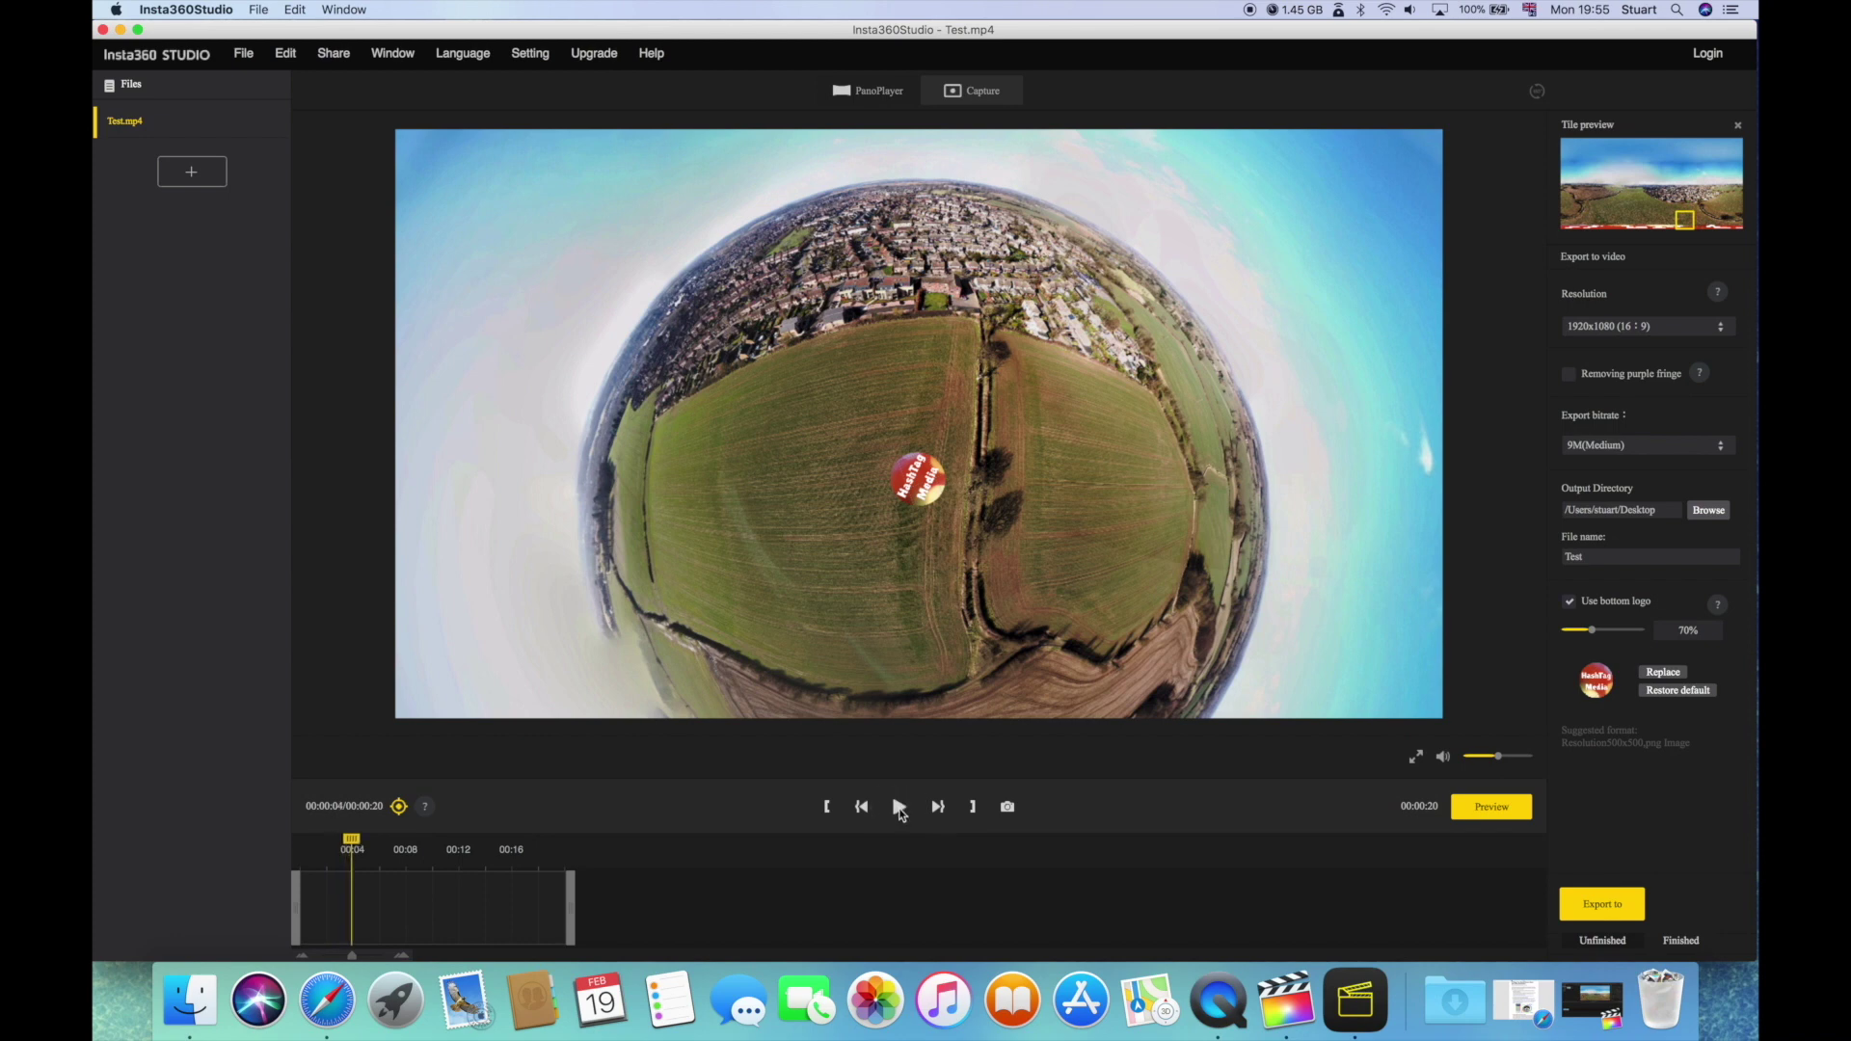
Step: Add a keyframe at 00:04 with the view tilted, zoomed in and aimed at the town
{"action": "left_click", "coordinate": [399, 807]}
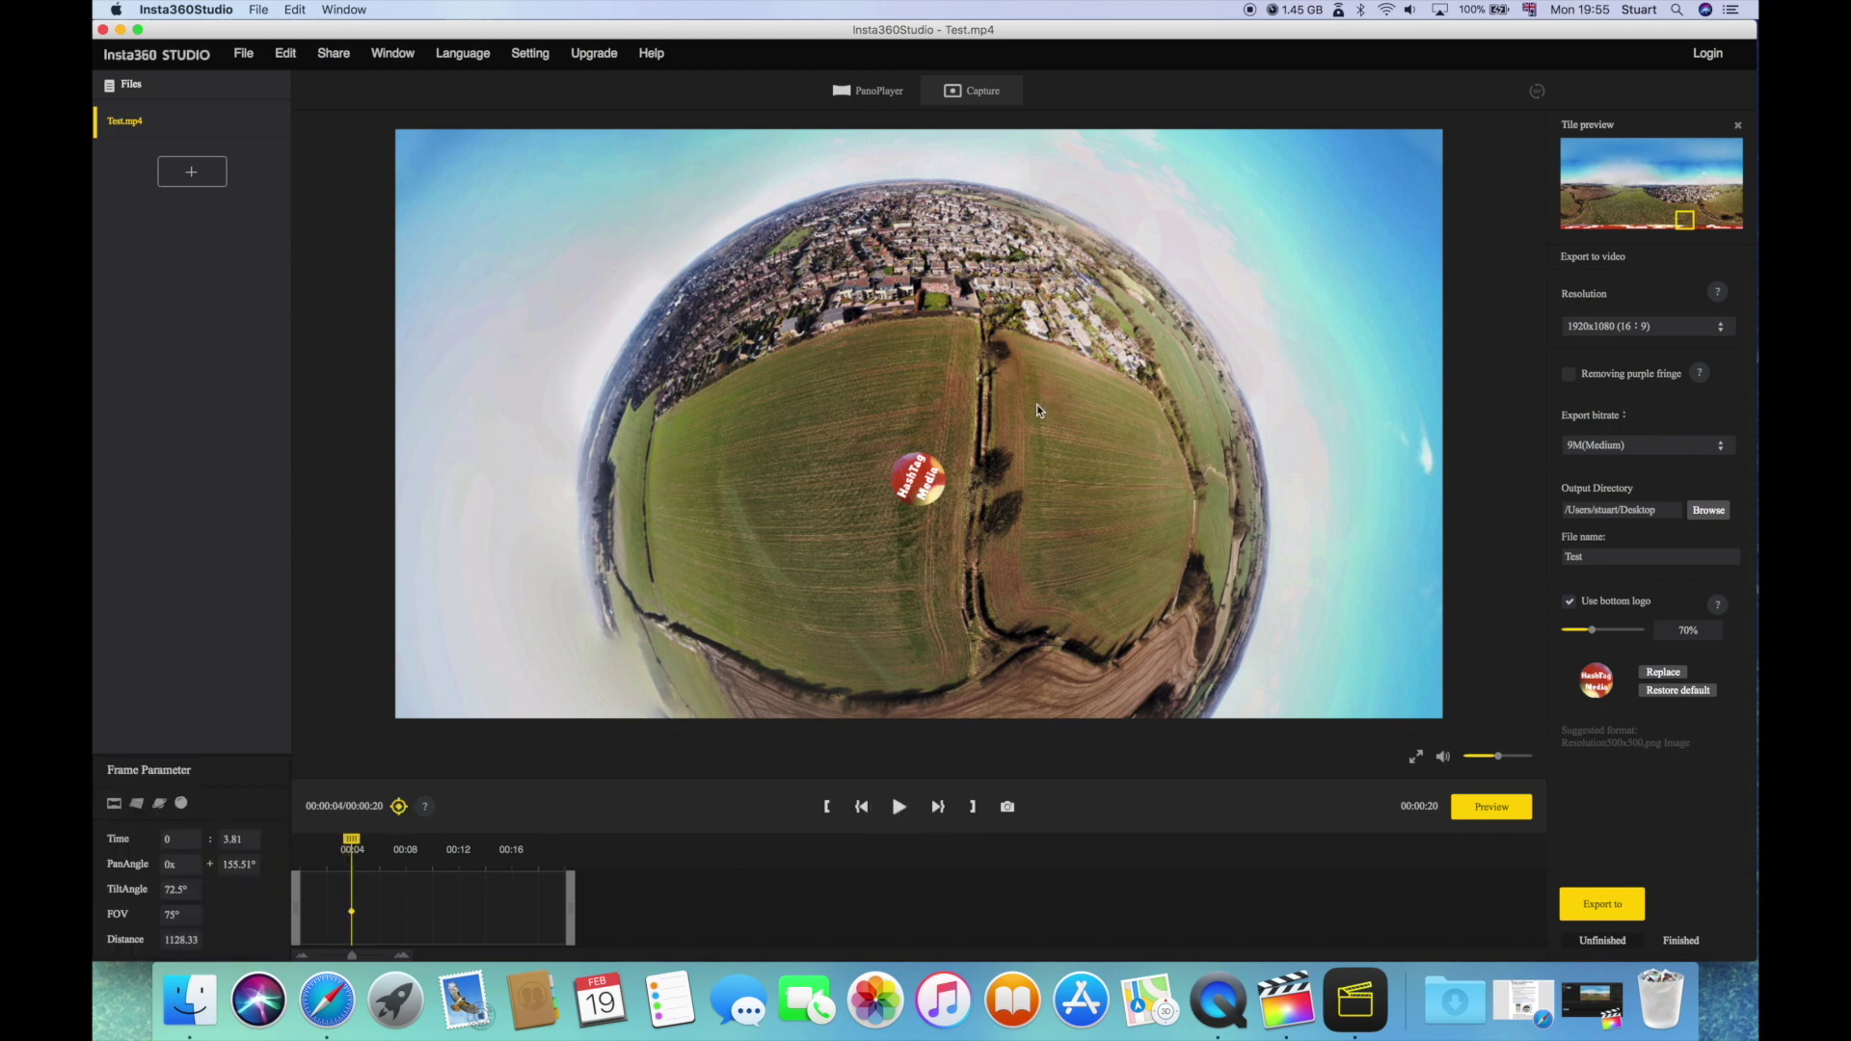
{"action": "left_click_drag", "start_coordinate": [1037, 410], "coordinate": [1004, 599]}
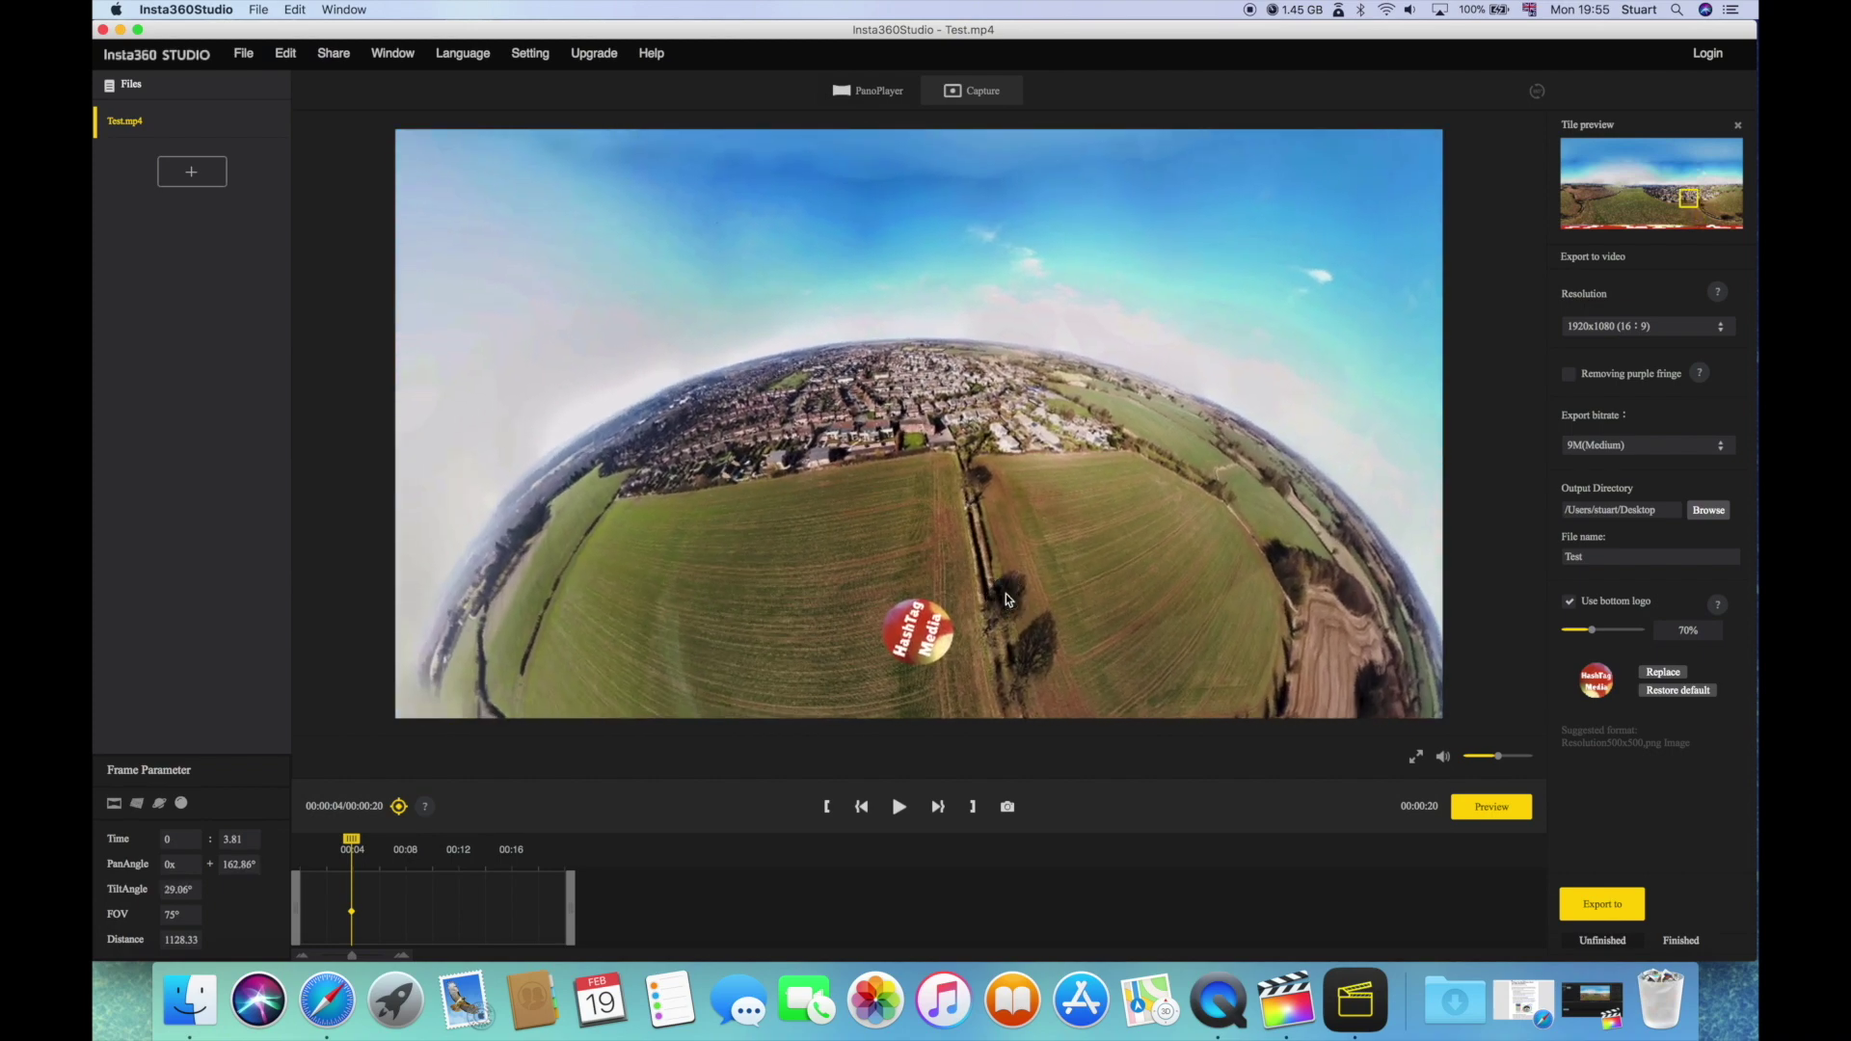
{"action": "scroll", "coordinate": [947, 476], "scroll_direction": "up", "scroll_amount": 5}
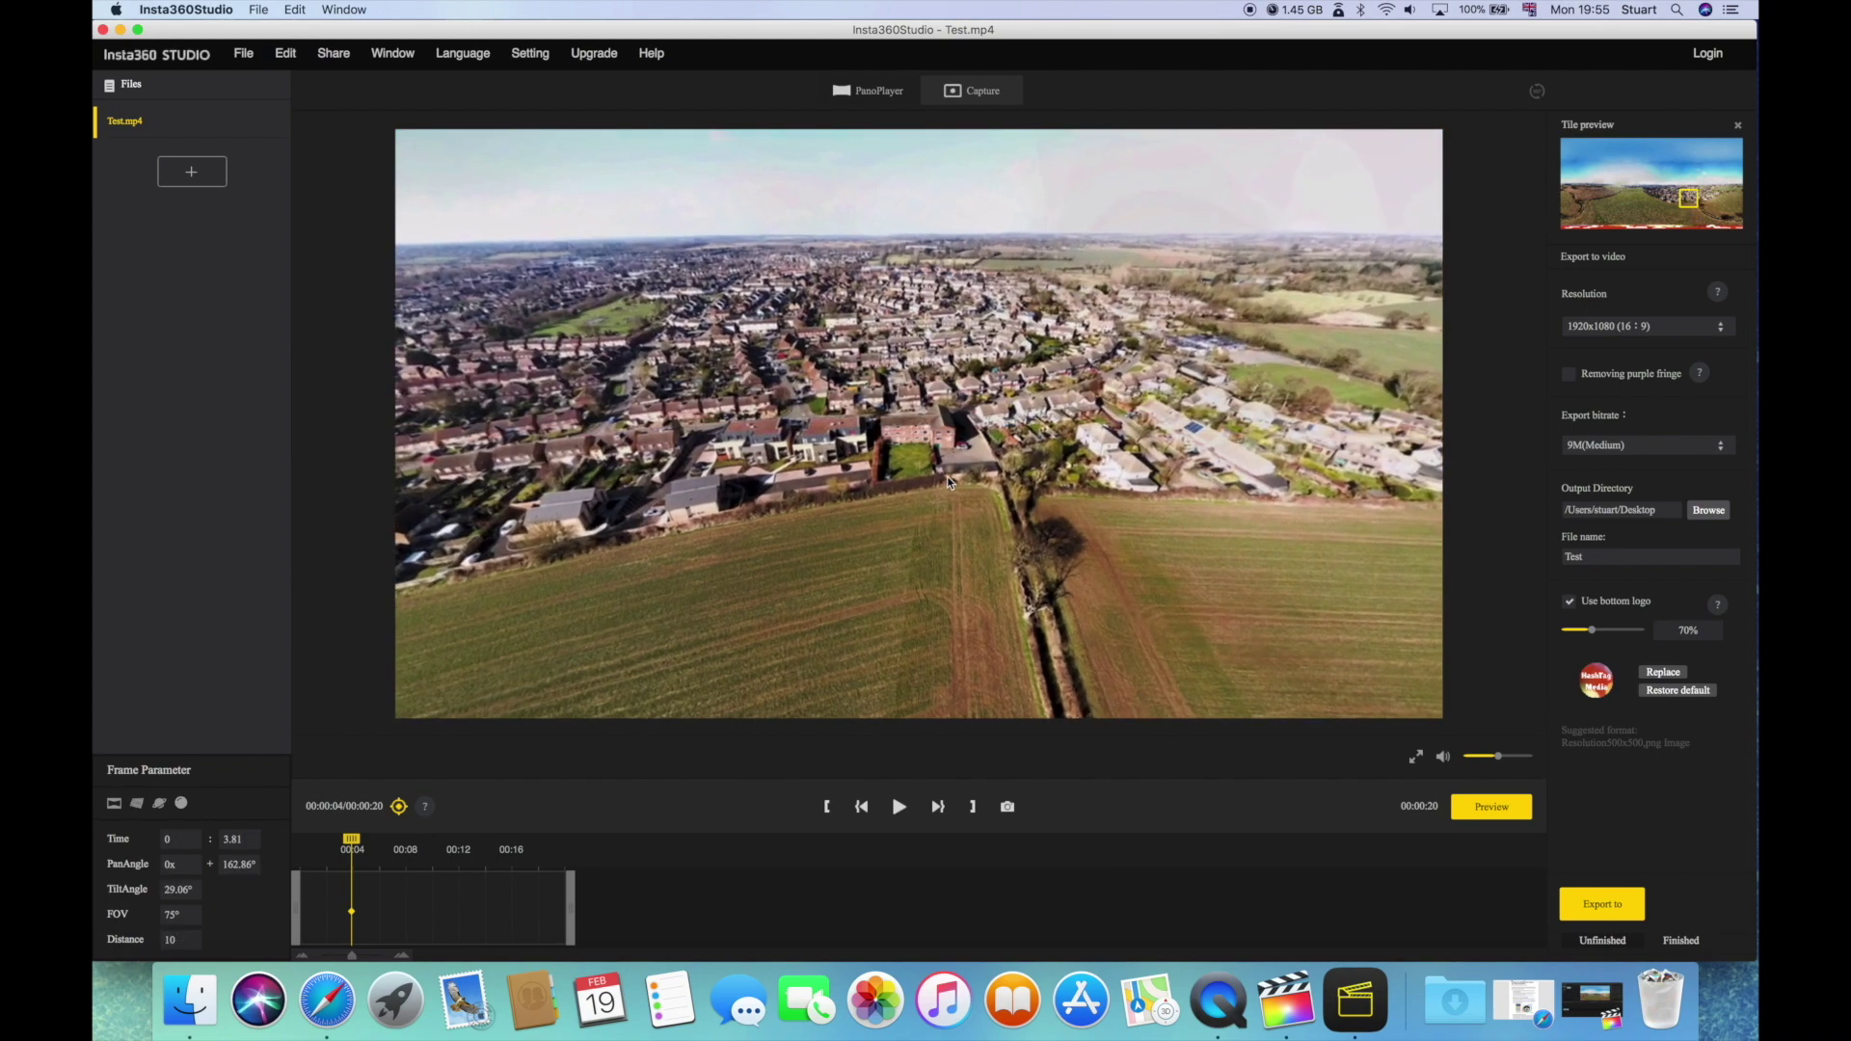
{"action": "left_click_drag", "start_coordinate": [946, 476], "coordinate": [986, 403]}
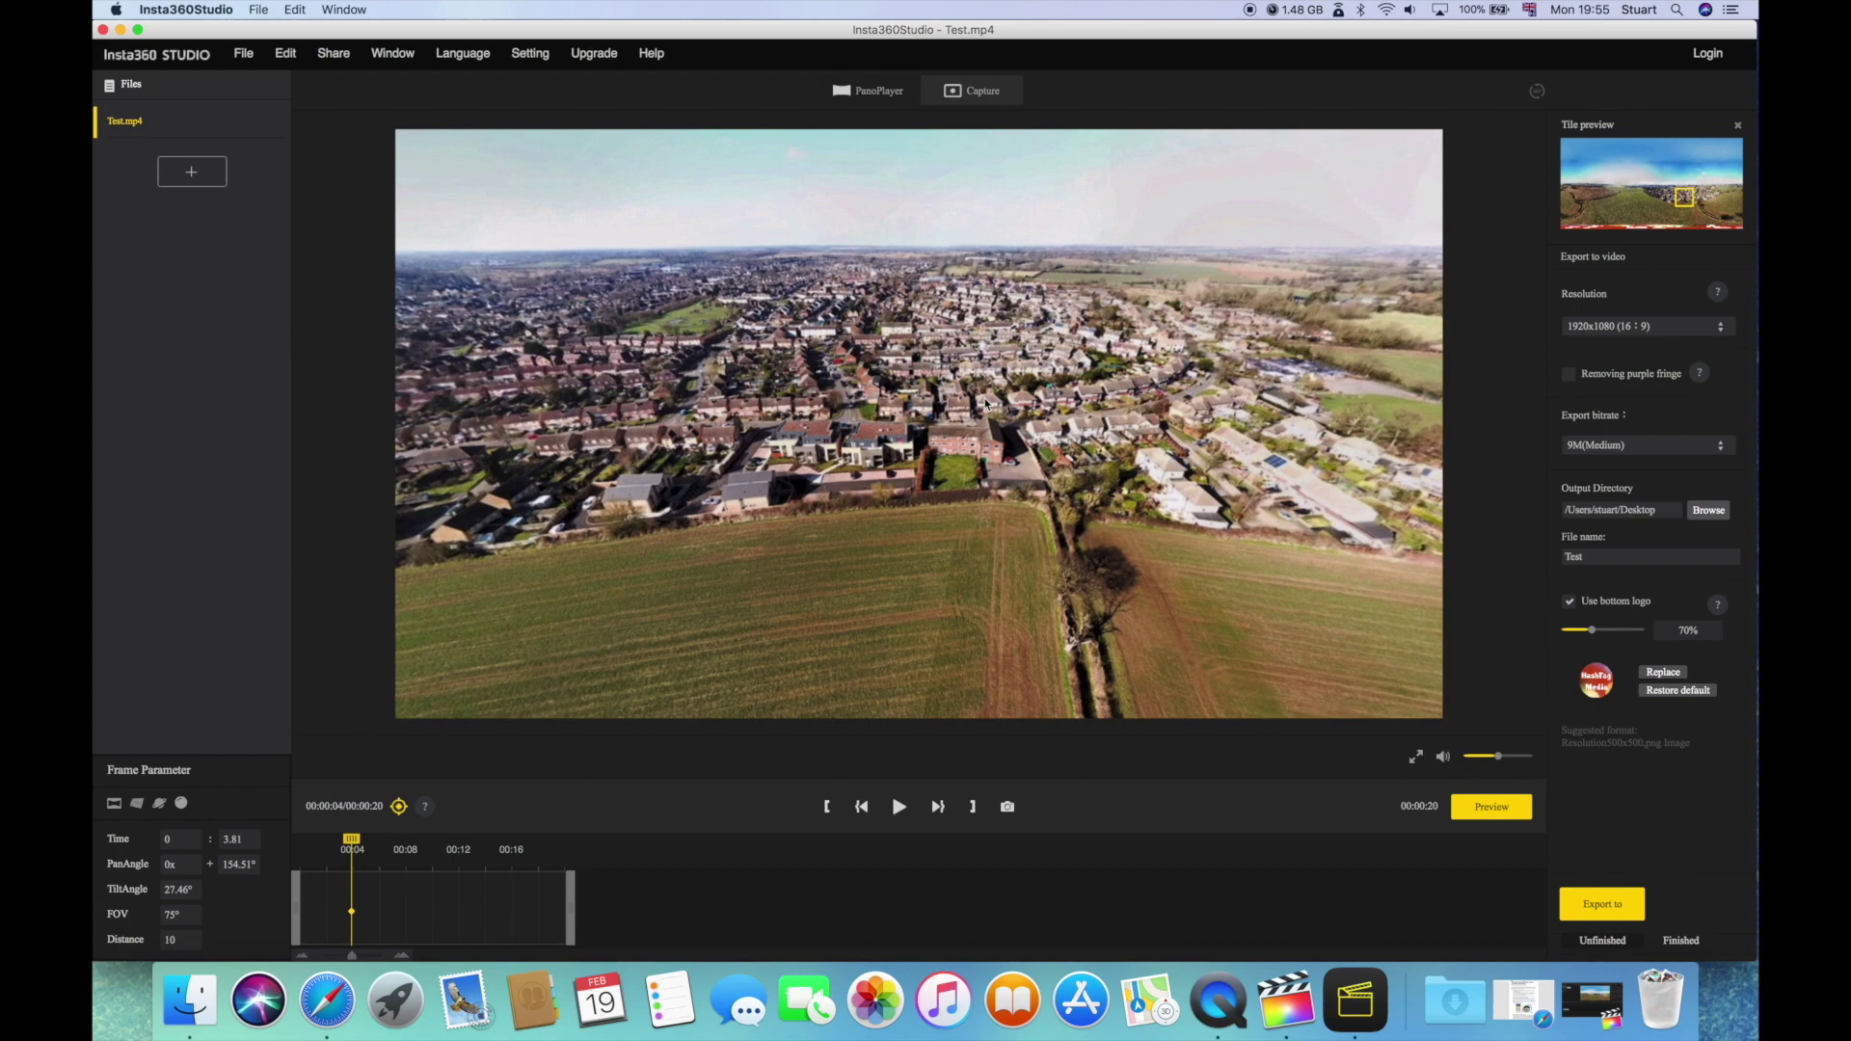
Step: Update the current keyframe, then add a second keyframe at about 0:07
{"action": "left_click", "coordinate": [400, 806]}
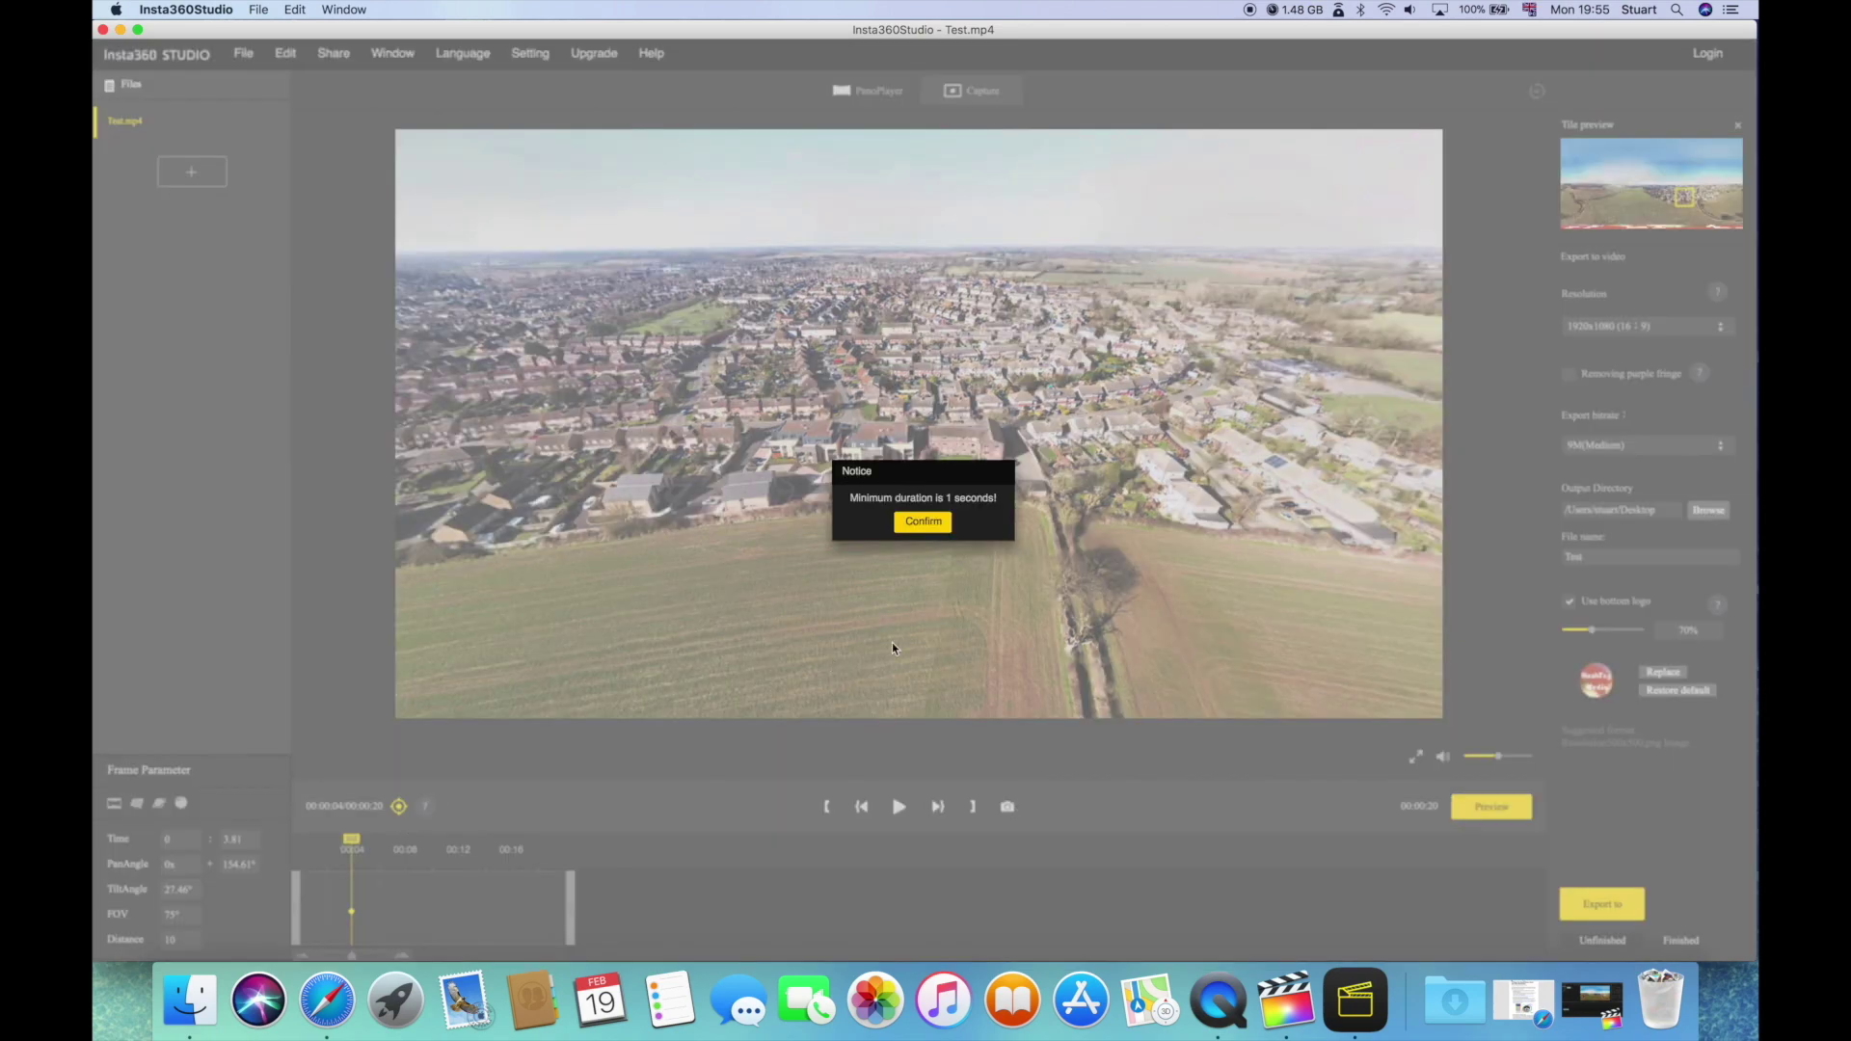
{"action": "left_click", "coordinate": [918, 525]}
{"action": "left_click_drag", "start_coordinate": [357, 840], "coordinate": [394, 840]}
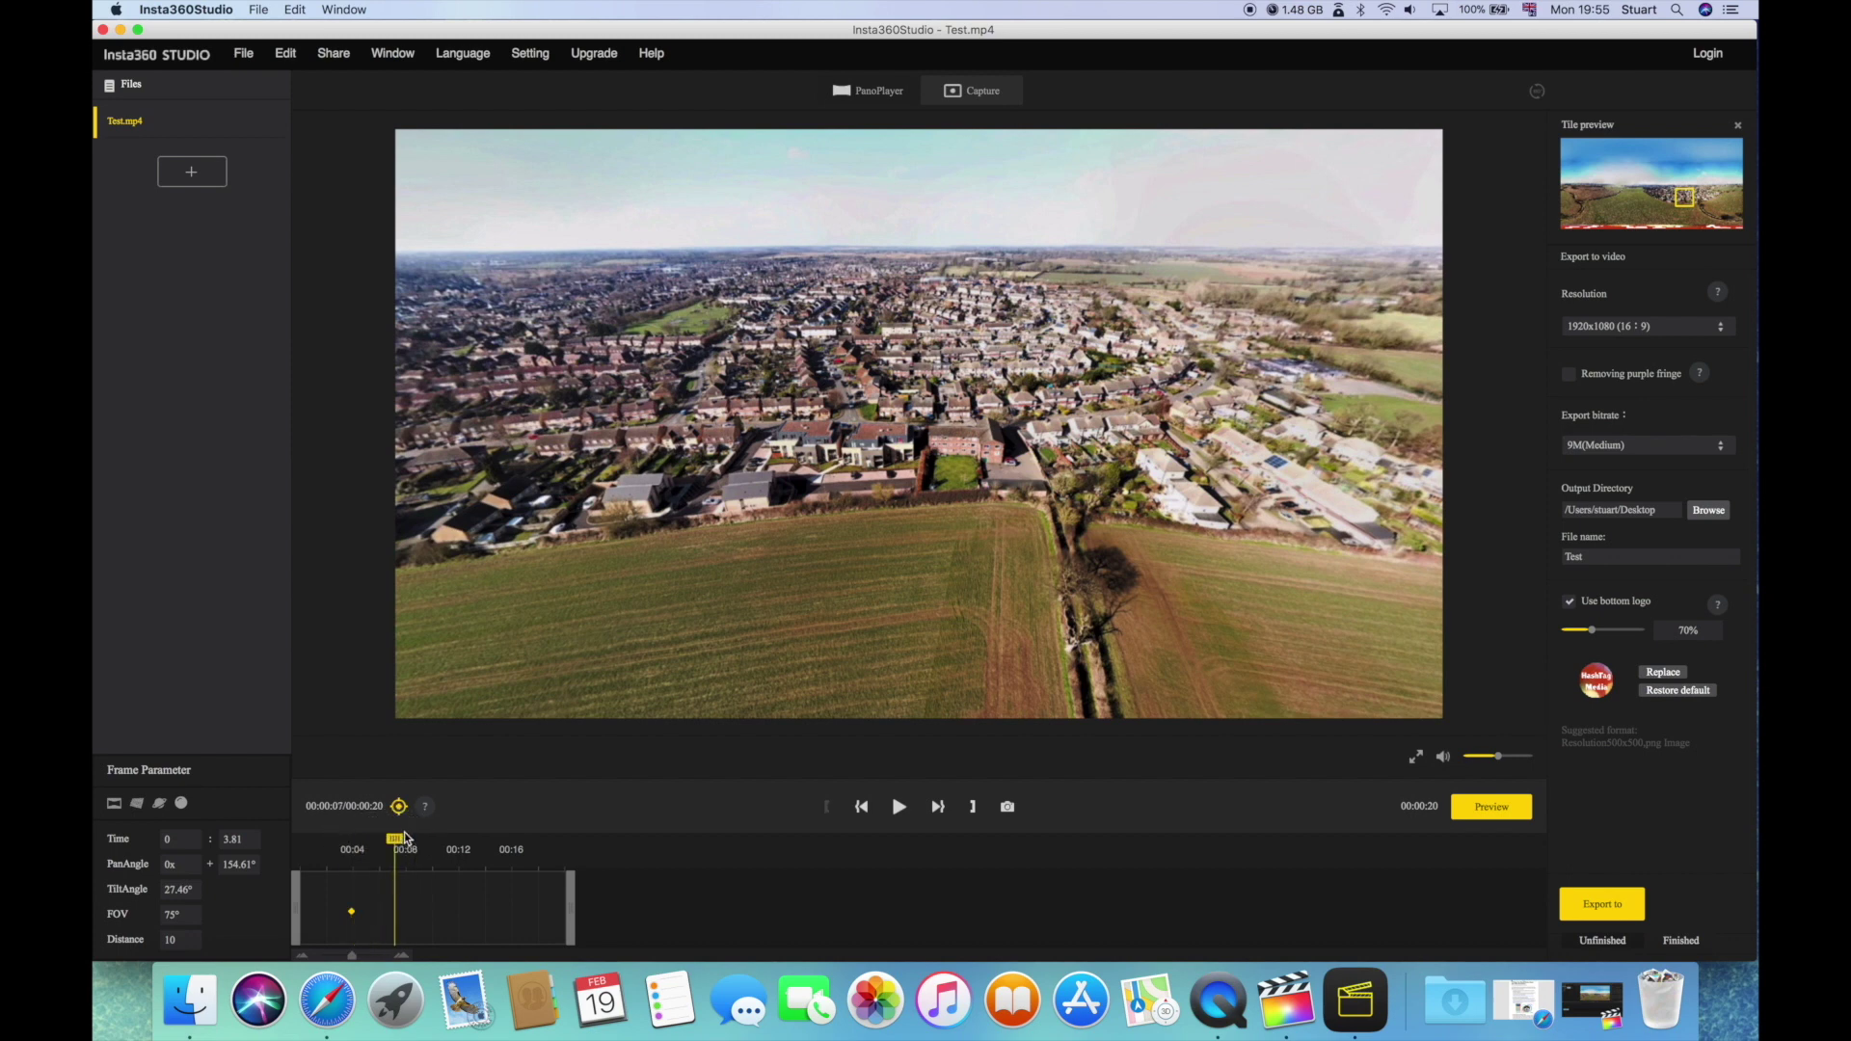
{"action": "left_click", "coordinate": [398, 806]}
Step: Swing the view to the fields and make a top-down tiny planet: 90° tilt, distance 1800
{"action": "left_click_drag", "start_coordinate": [1026, 439], "coordinate": [984, 383]}
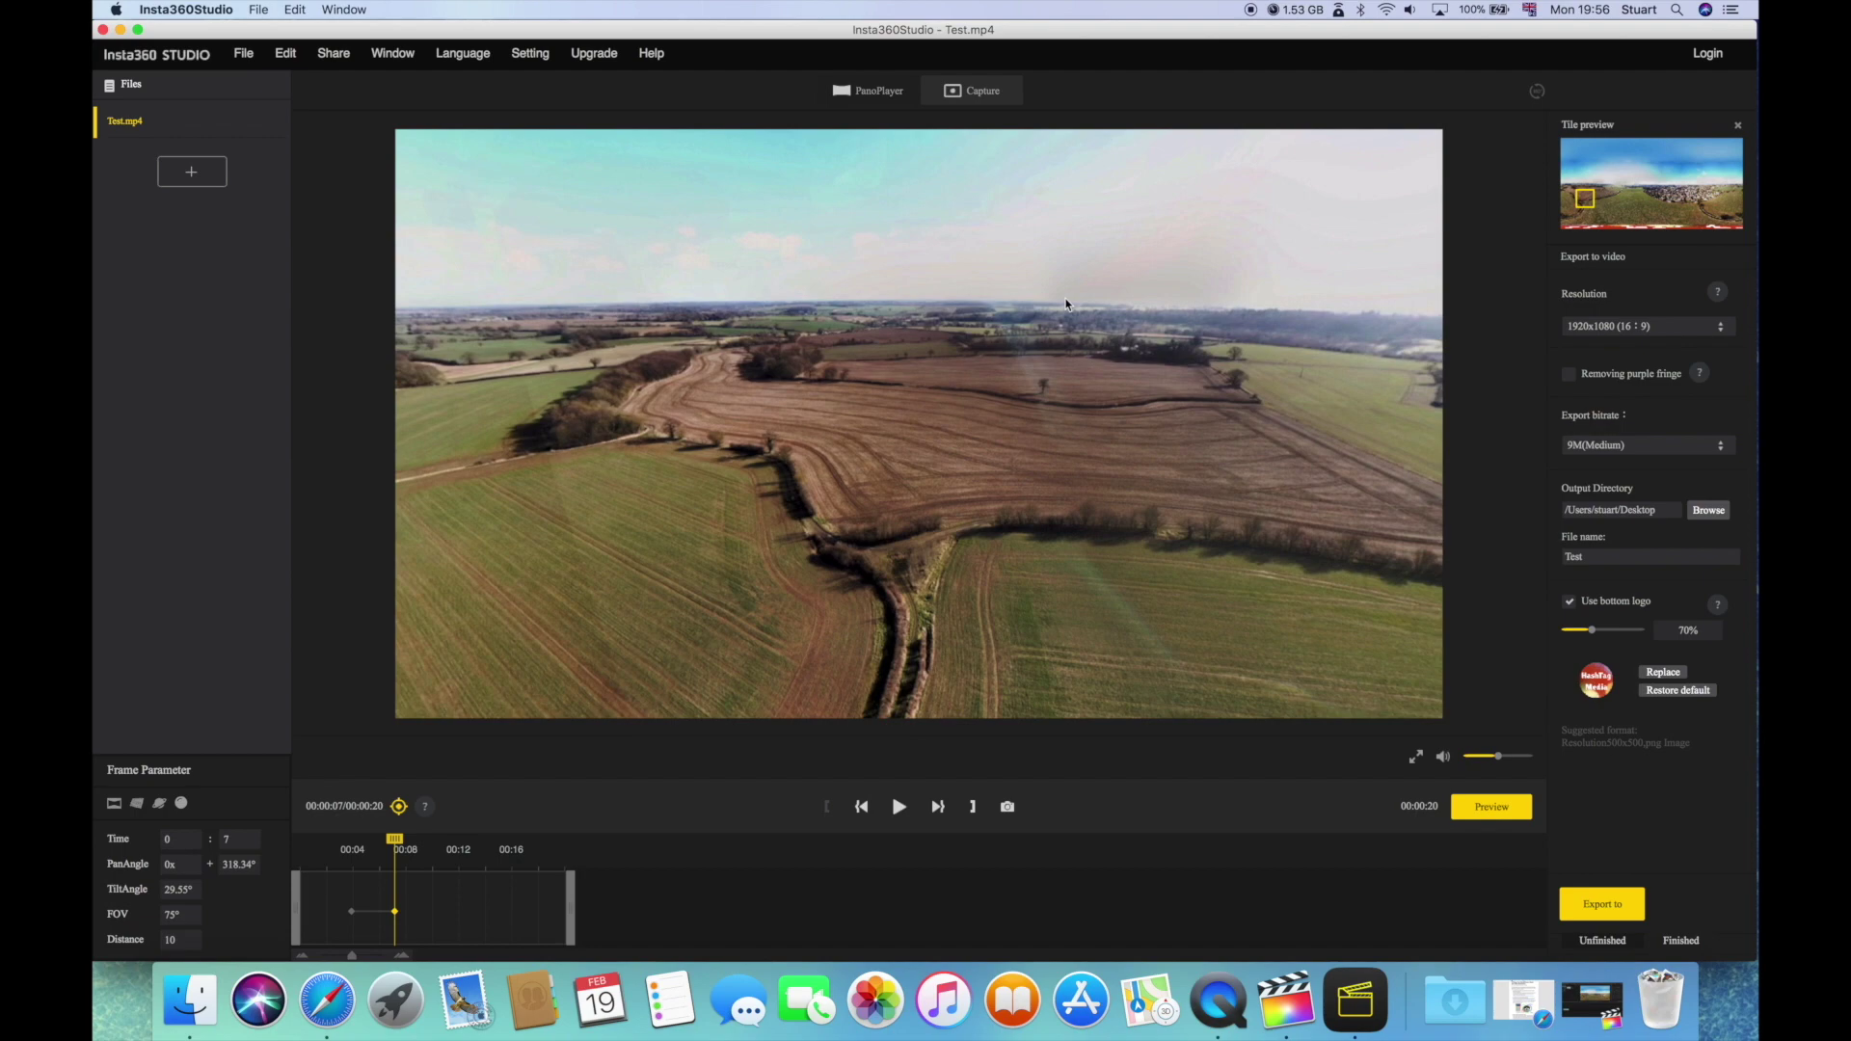
{"action": "scroll", "coordinate": [984, 383], "scroll_direction": "down", "scroll_amount": 5}
{"action": "scroll", "coordinate": [984, 383], "scroll_direction": "down", "scroll_amount": 10}
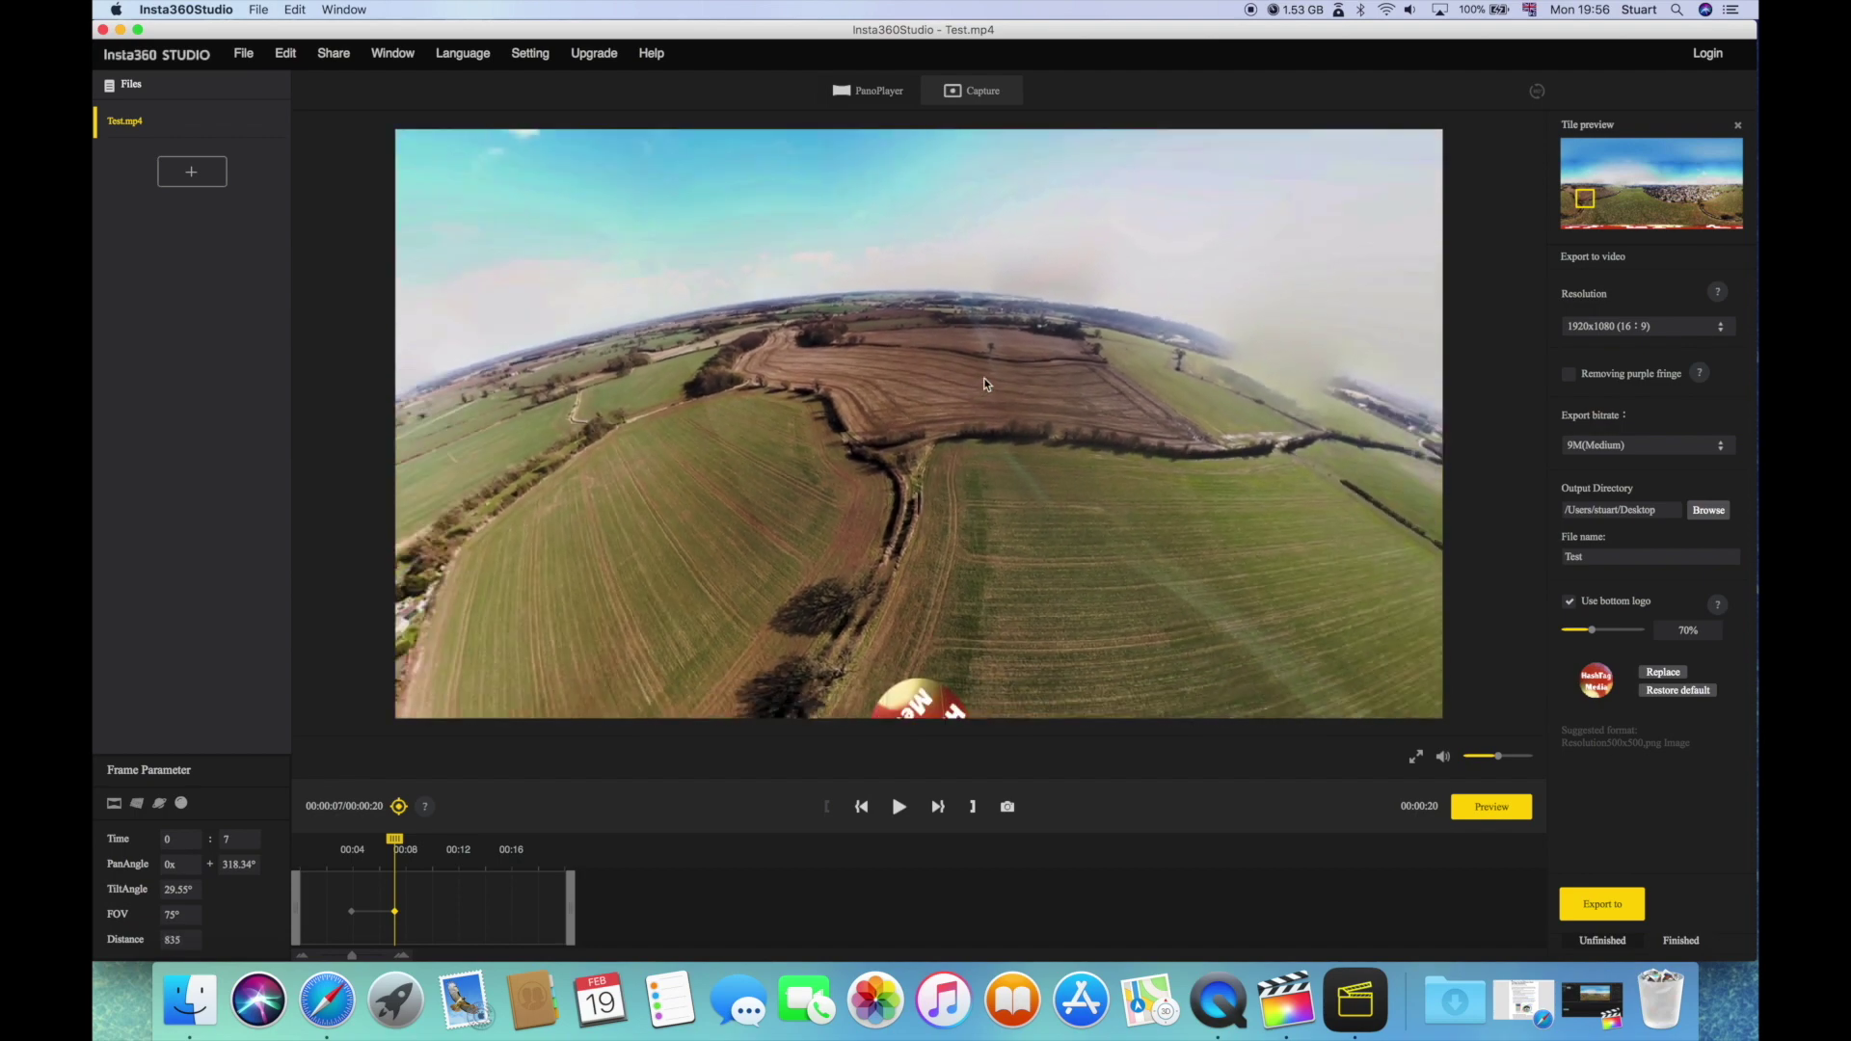
{"action": "left_click_drag", "start_coordinate": [985, 390], "coordinate": [963, 247]}
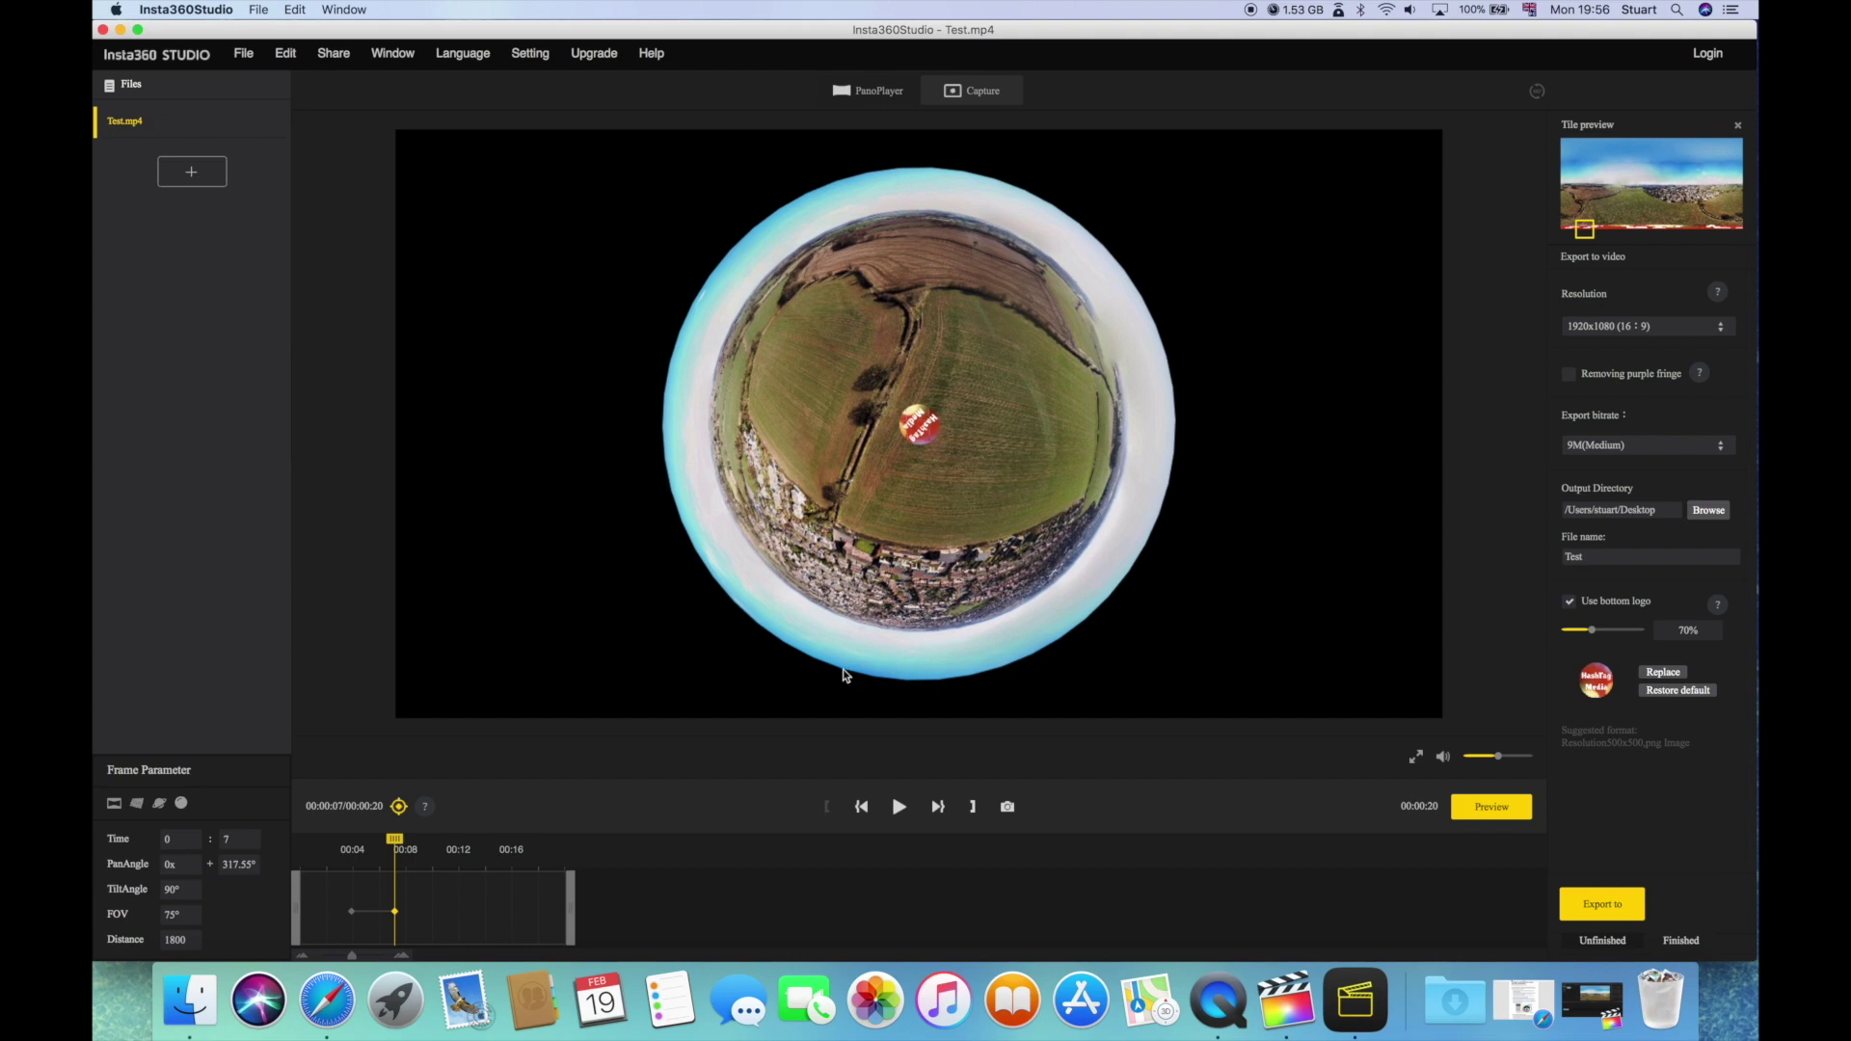
Step: Save the 0:07 keyframe and move the playhead to 0:10
{"action": "left_click", "coordinate": [400, 806]}
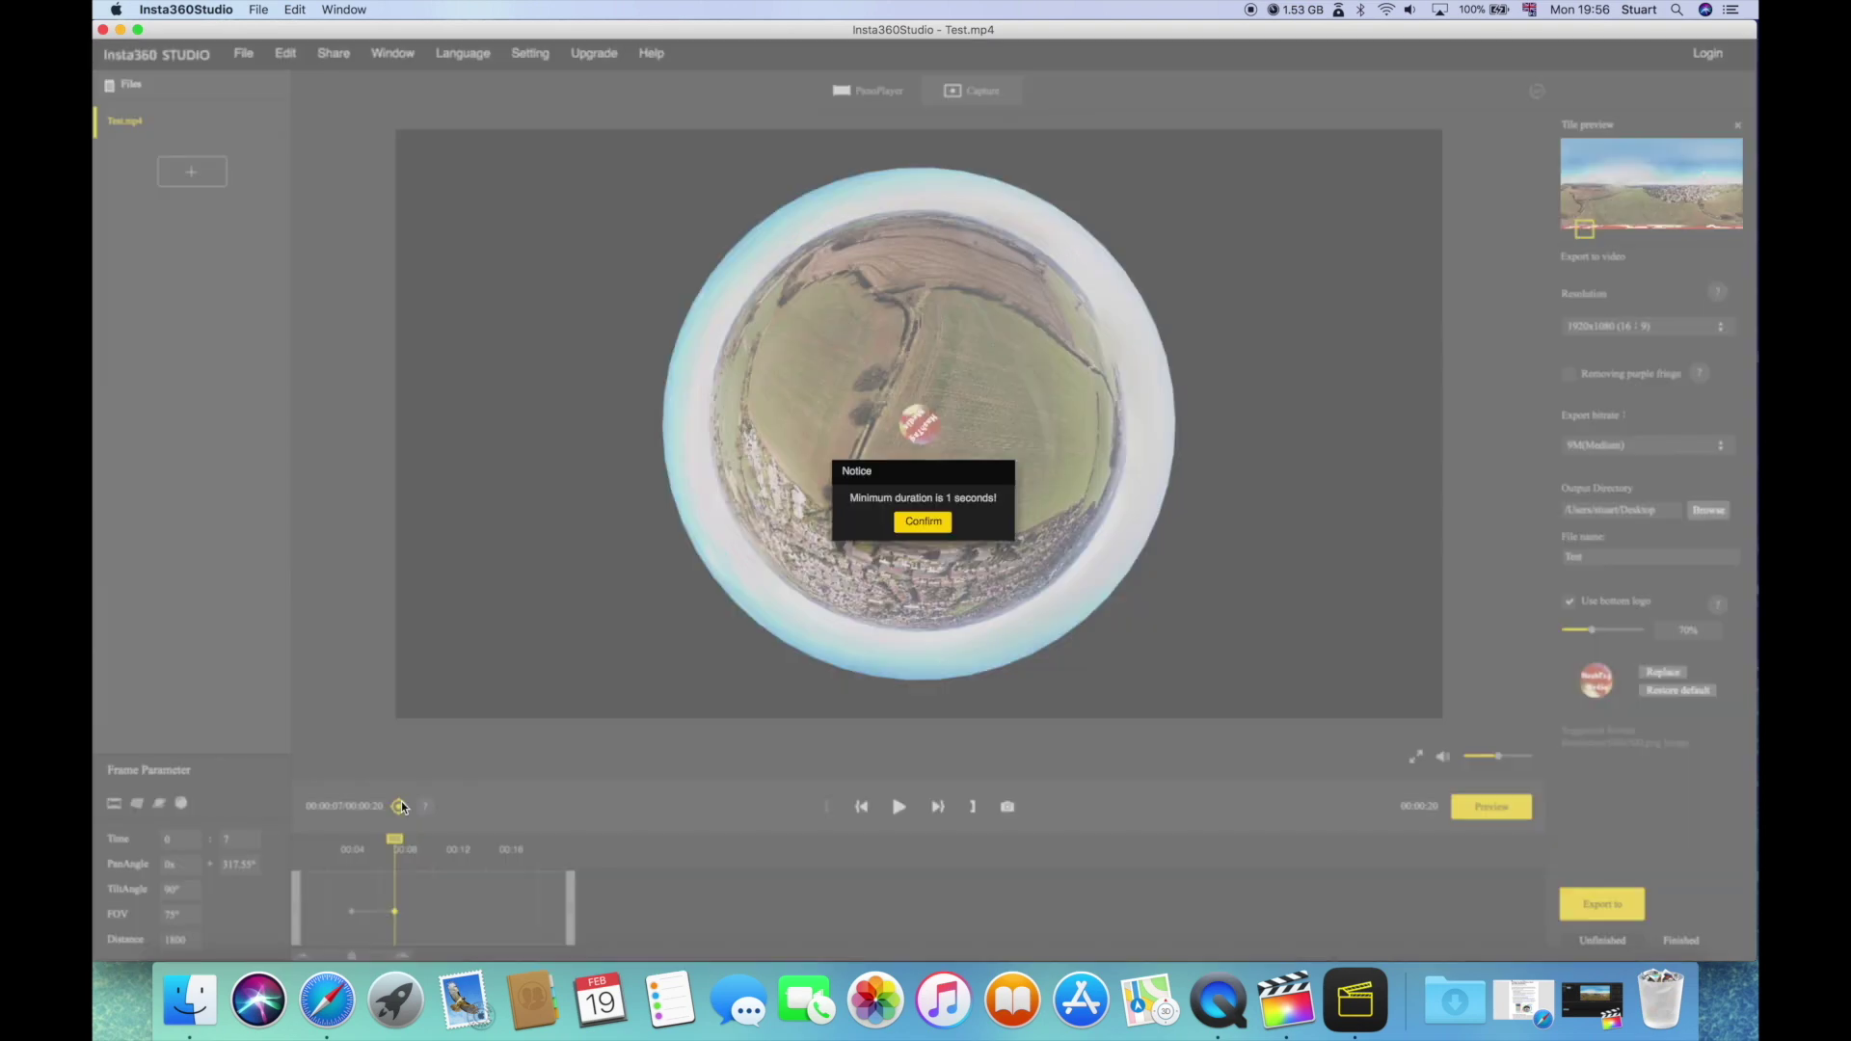
{"action": "left_click", "coordinate": [931, 526]}
{"action": "left_click_drag", "start_coordinate": [402, 842], "coordinate": [436, 841]}
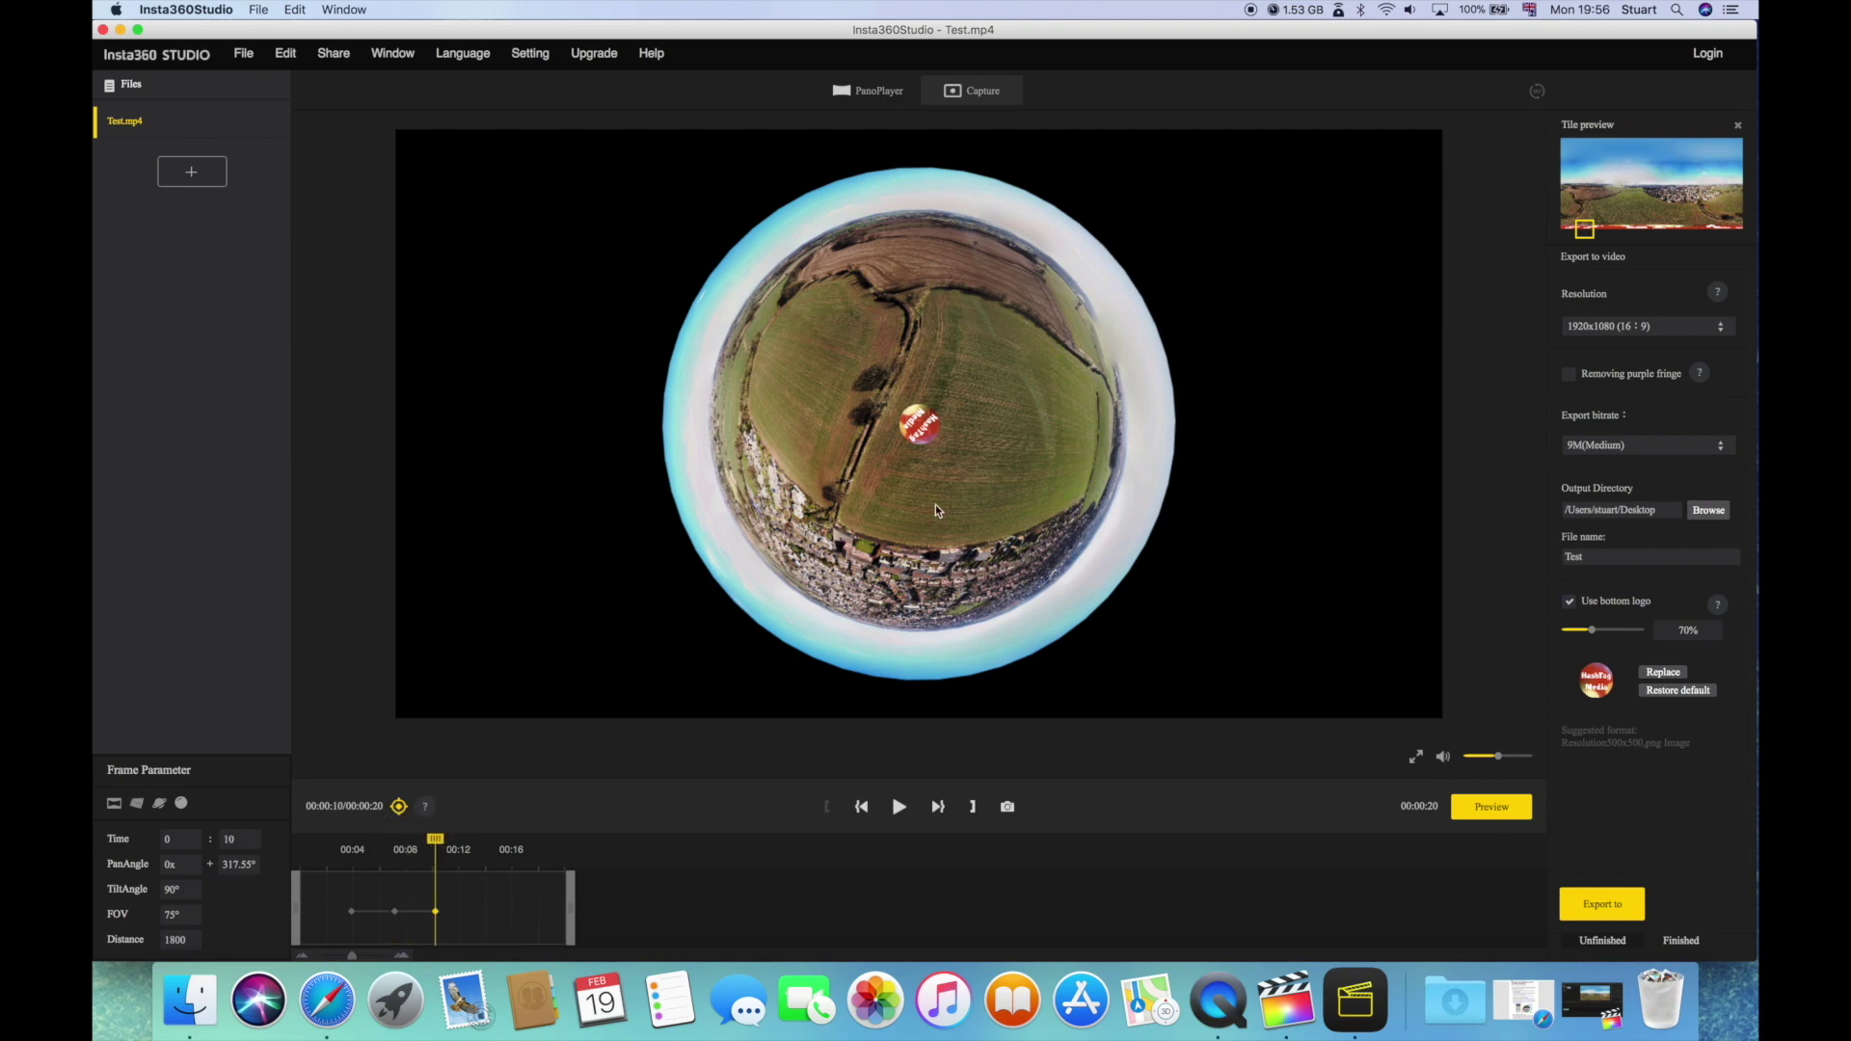
Step: Set a wide town horizon view (161.37° pan, 3.71° tilt, distance 10), held through 0:15
{"action": "left_click_drag", "start_coordinate": [884, 564], "coordinate": [945, 342]}
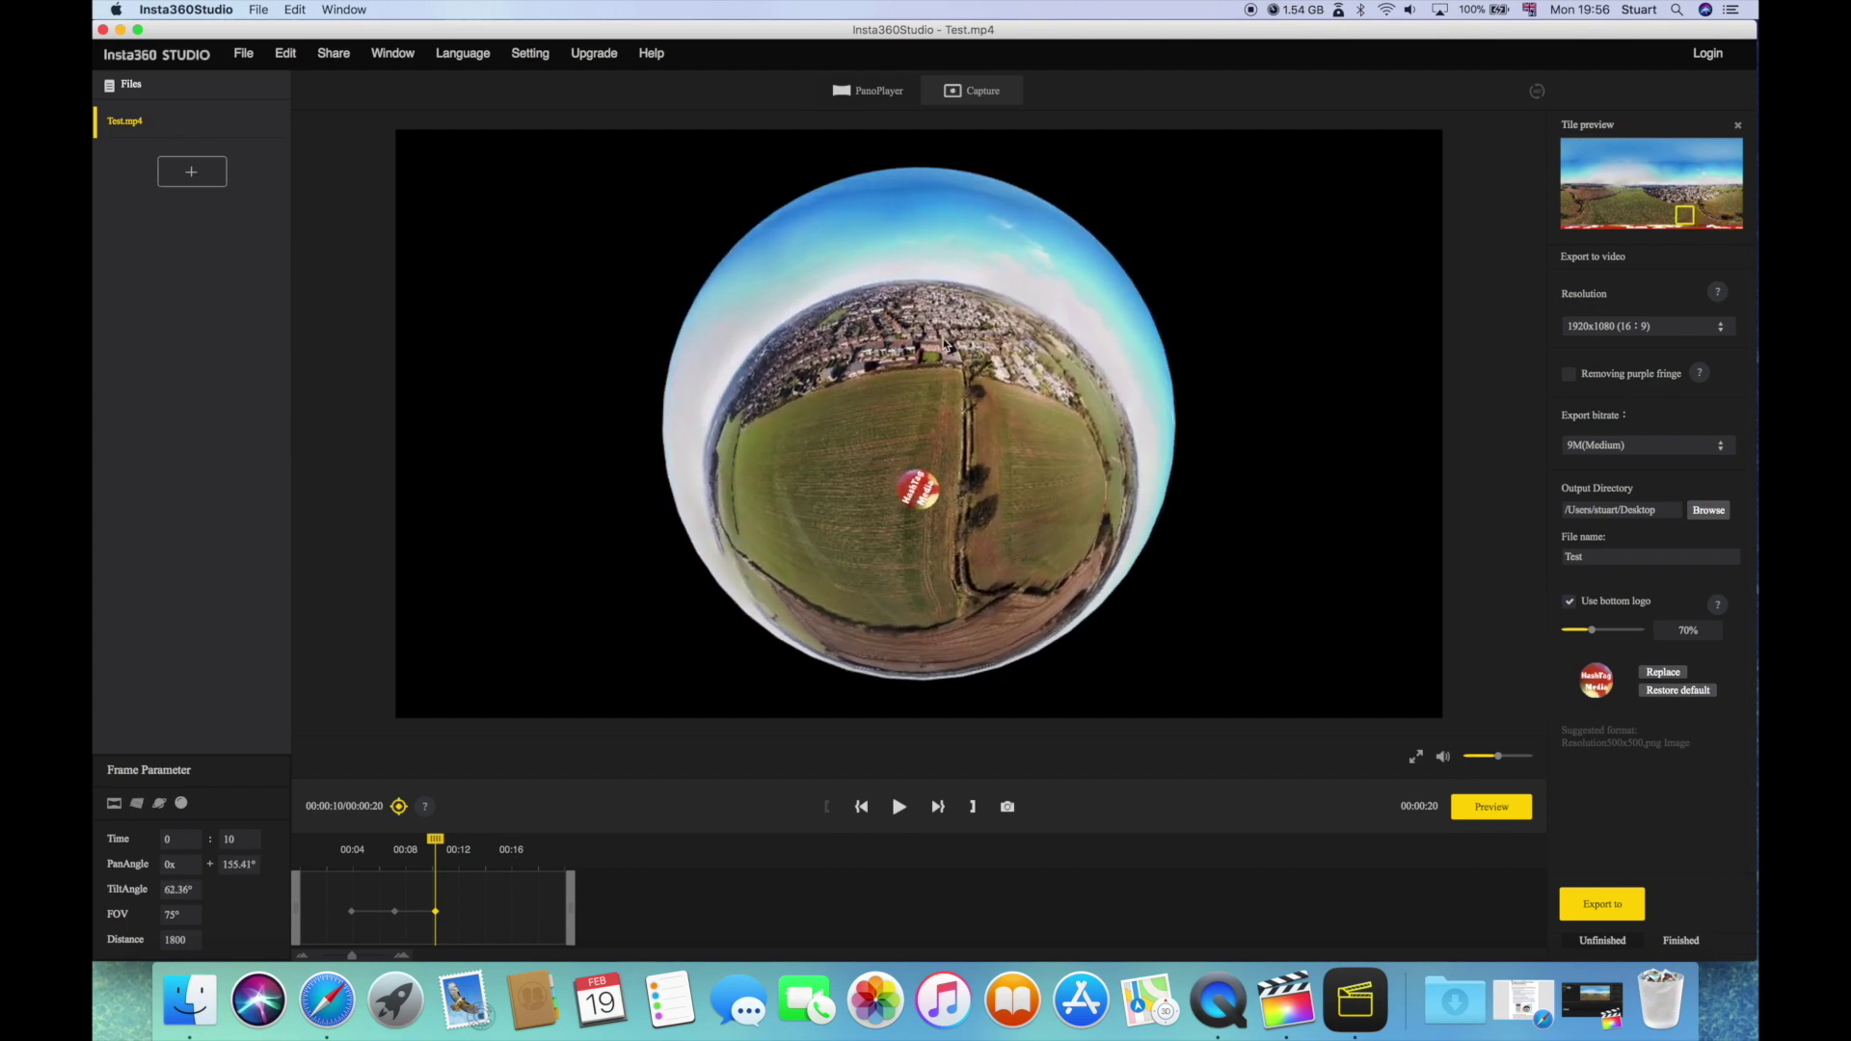
{"action": "scroll", "coordinate": [945, 342], "scroll_direction": "up", "scroll_amount": 3}
{"action": "scroll", "coordinate": [944, 342], "scroll_direction": "up", "scroll_amount": 5}
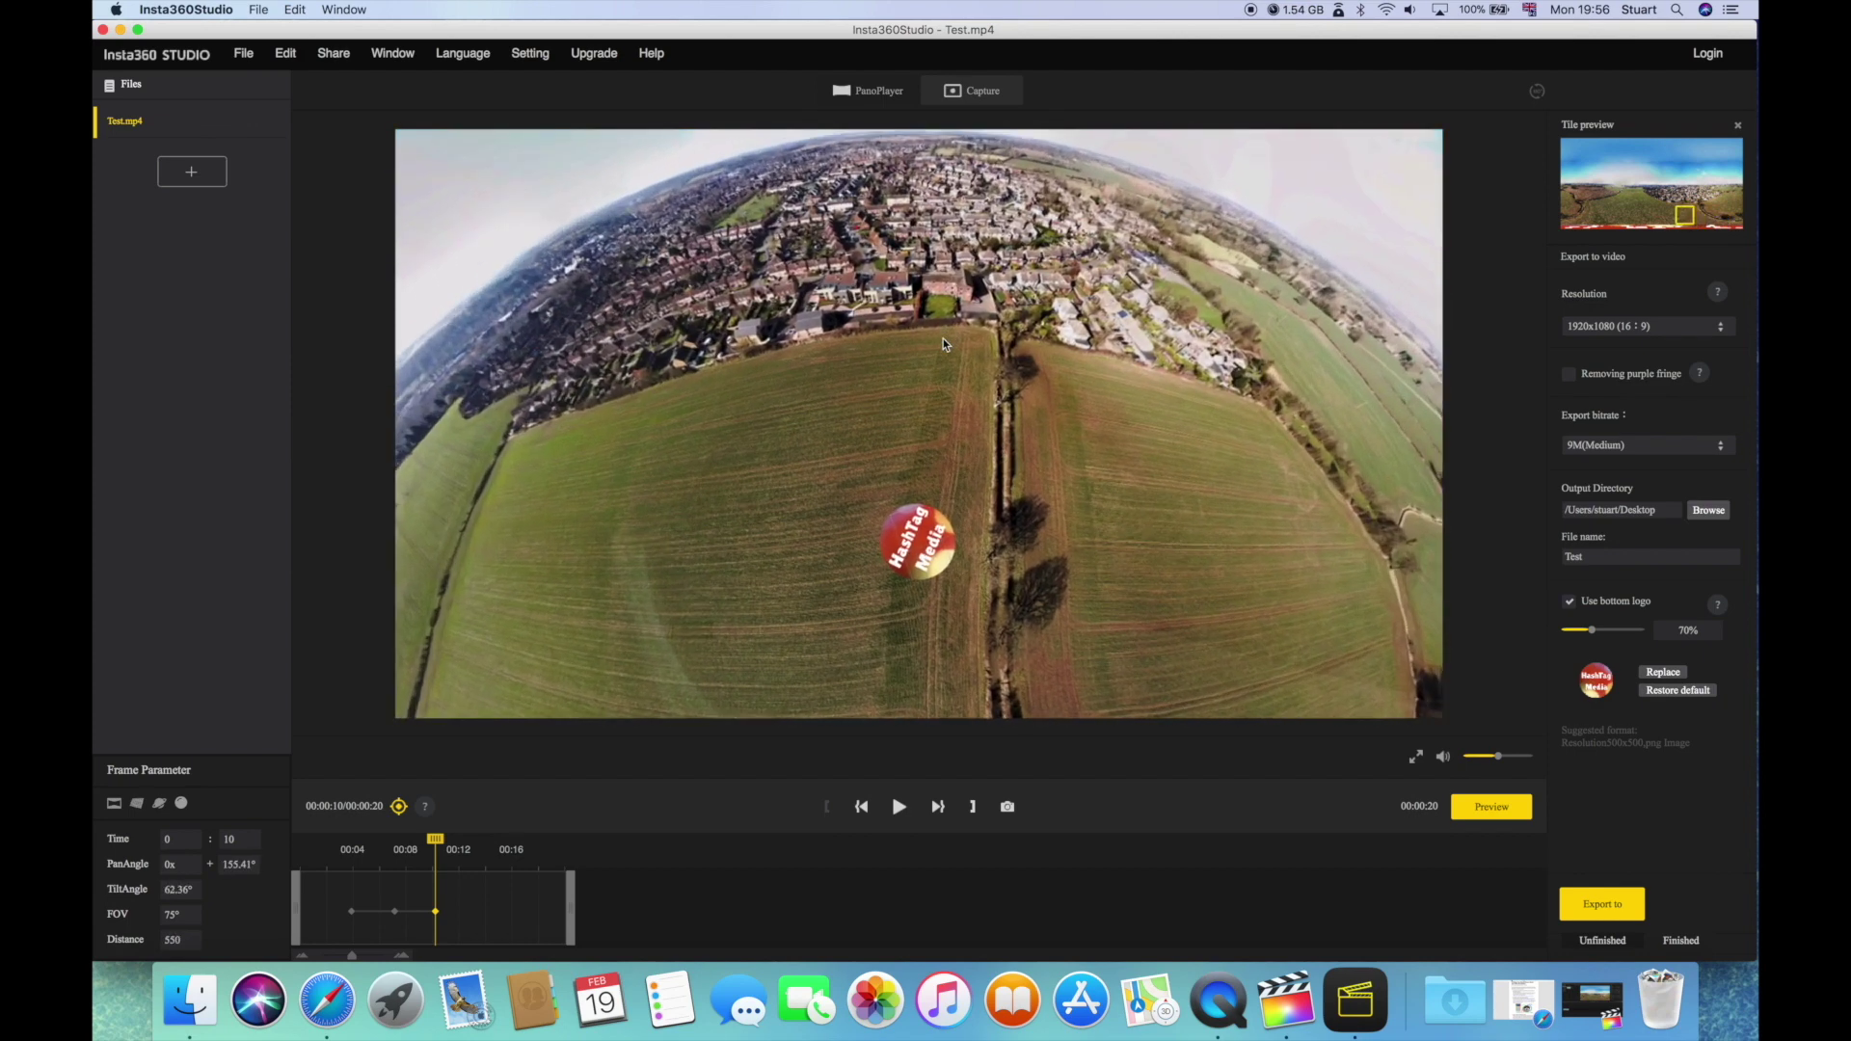
{"action": "scroll", "coordinate": [947, 238], "scroll_direction": "up", "scroll_amount": 5}
{"action": "left_click_drag", "start_coordinate": [948, 238], "coordinate": [935, 540]}
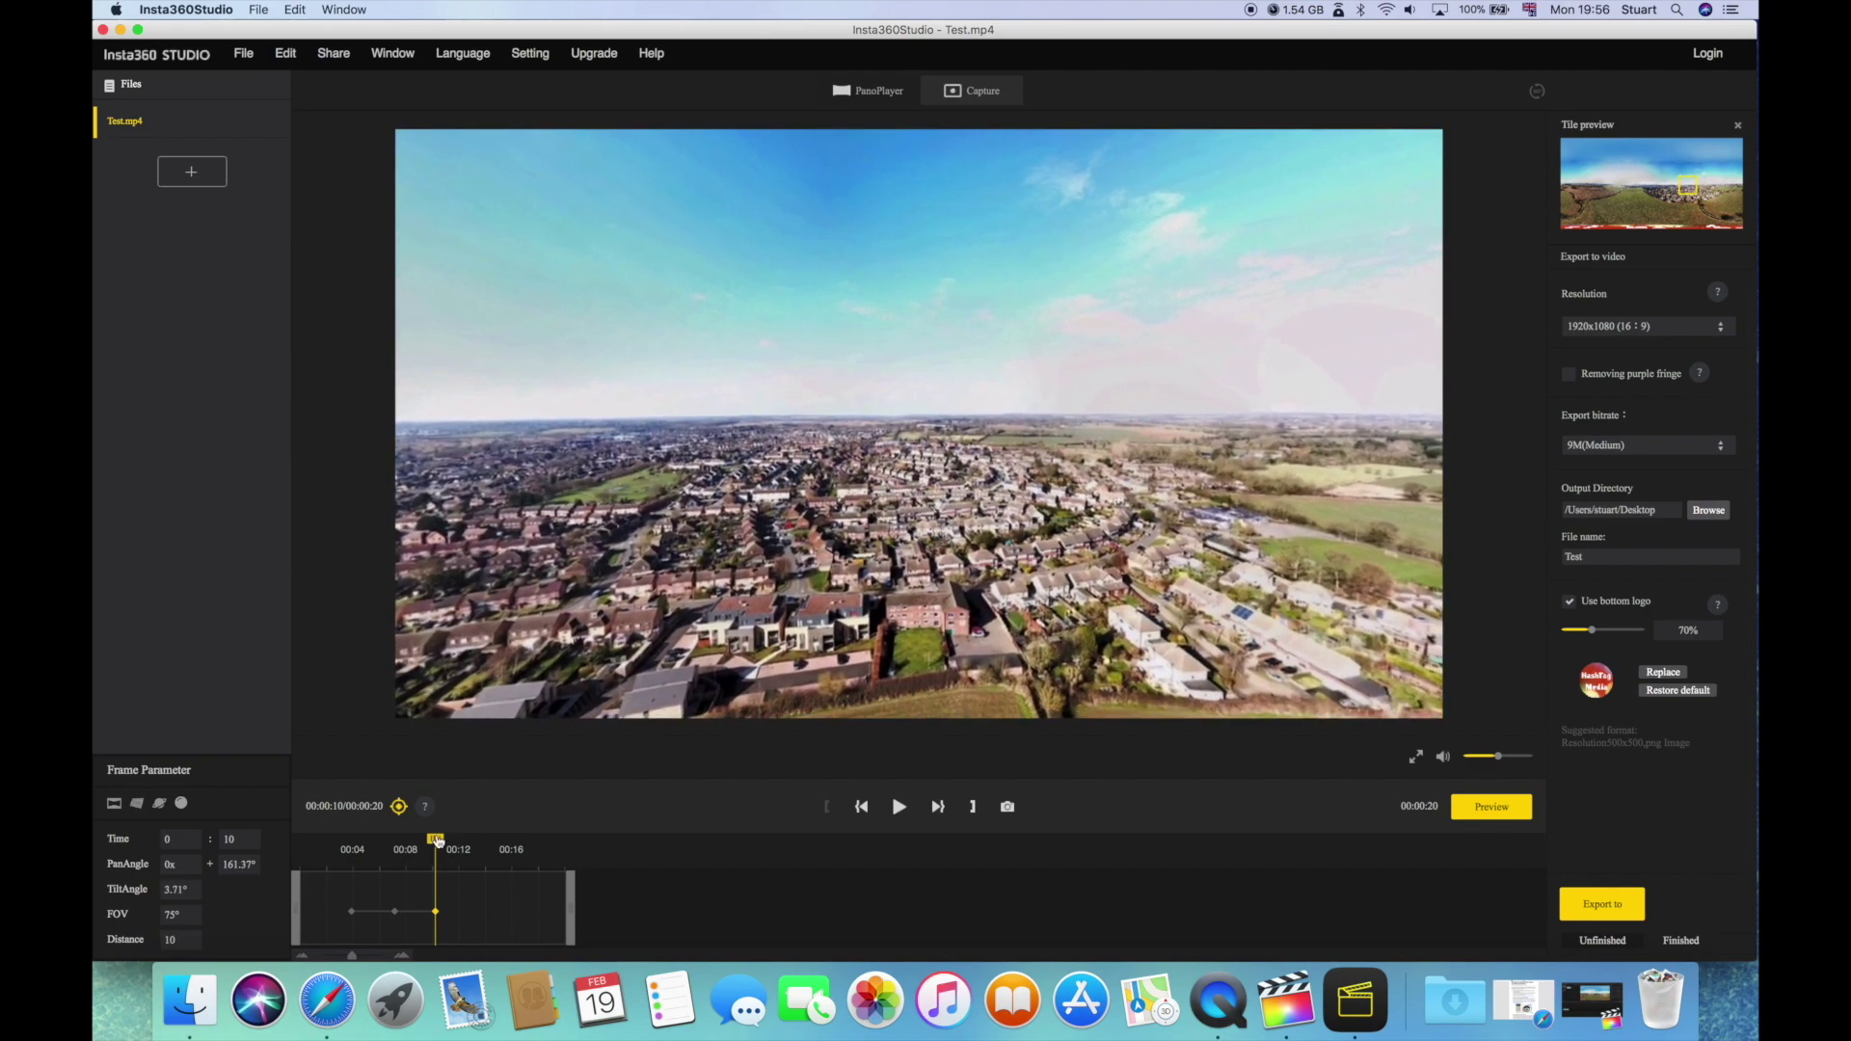
{"action": "left_click_drag", "start_coordinate": [435, 848], "coordinate": [502, 845]}
{"action": "left_click", "coordinate": [863, 807]}
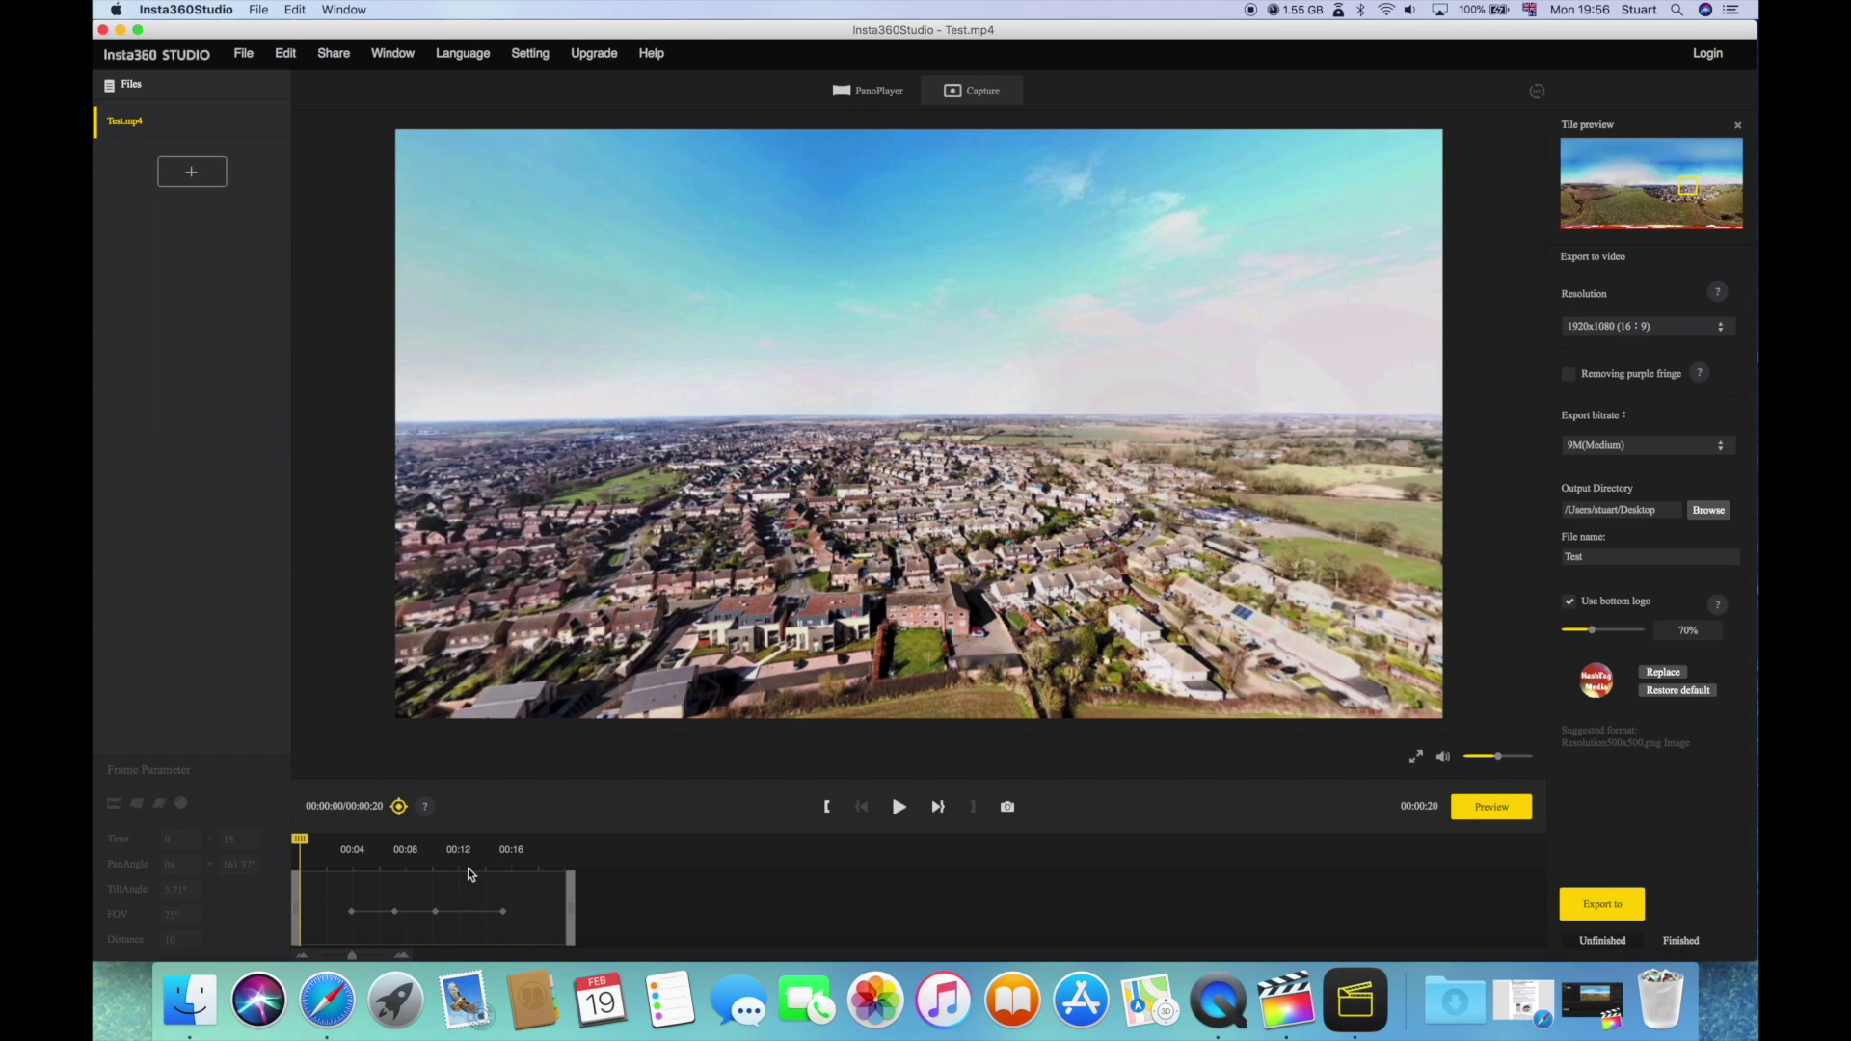
{"action": "left_click", "coordinate": [899, 810]}
{"action": "left_click", "coordinate": [899, 807]}
Step: Delete the keyframe near 0:15 with Delete Frame
{"action": "left_click", "coordinate": [504, 912]}
{"action": "right_click", "coordinate": [504, 912]}
{"action": "left_click", "coordinate": [508, 928]}
Step: Add a little-planet keyframe at 0:13 centred on the green field
{"action": "left_click_drag", "start_coordinate": [629, 609], "coordinate": [625, 627]}
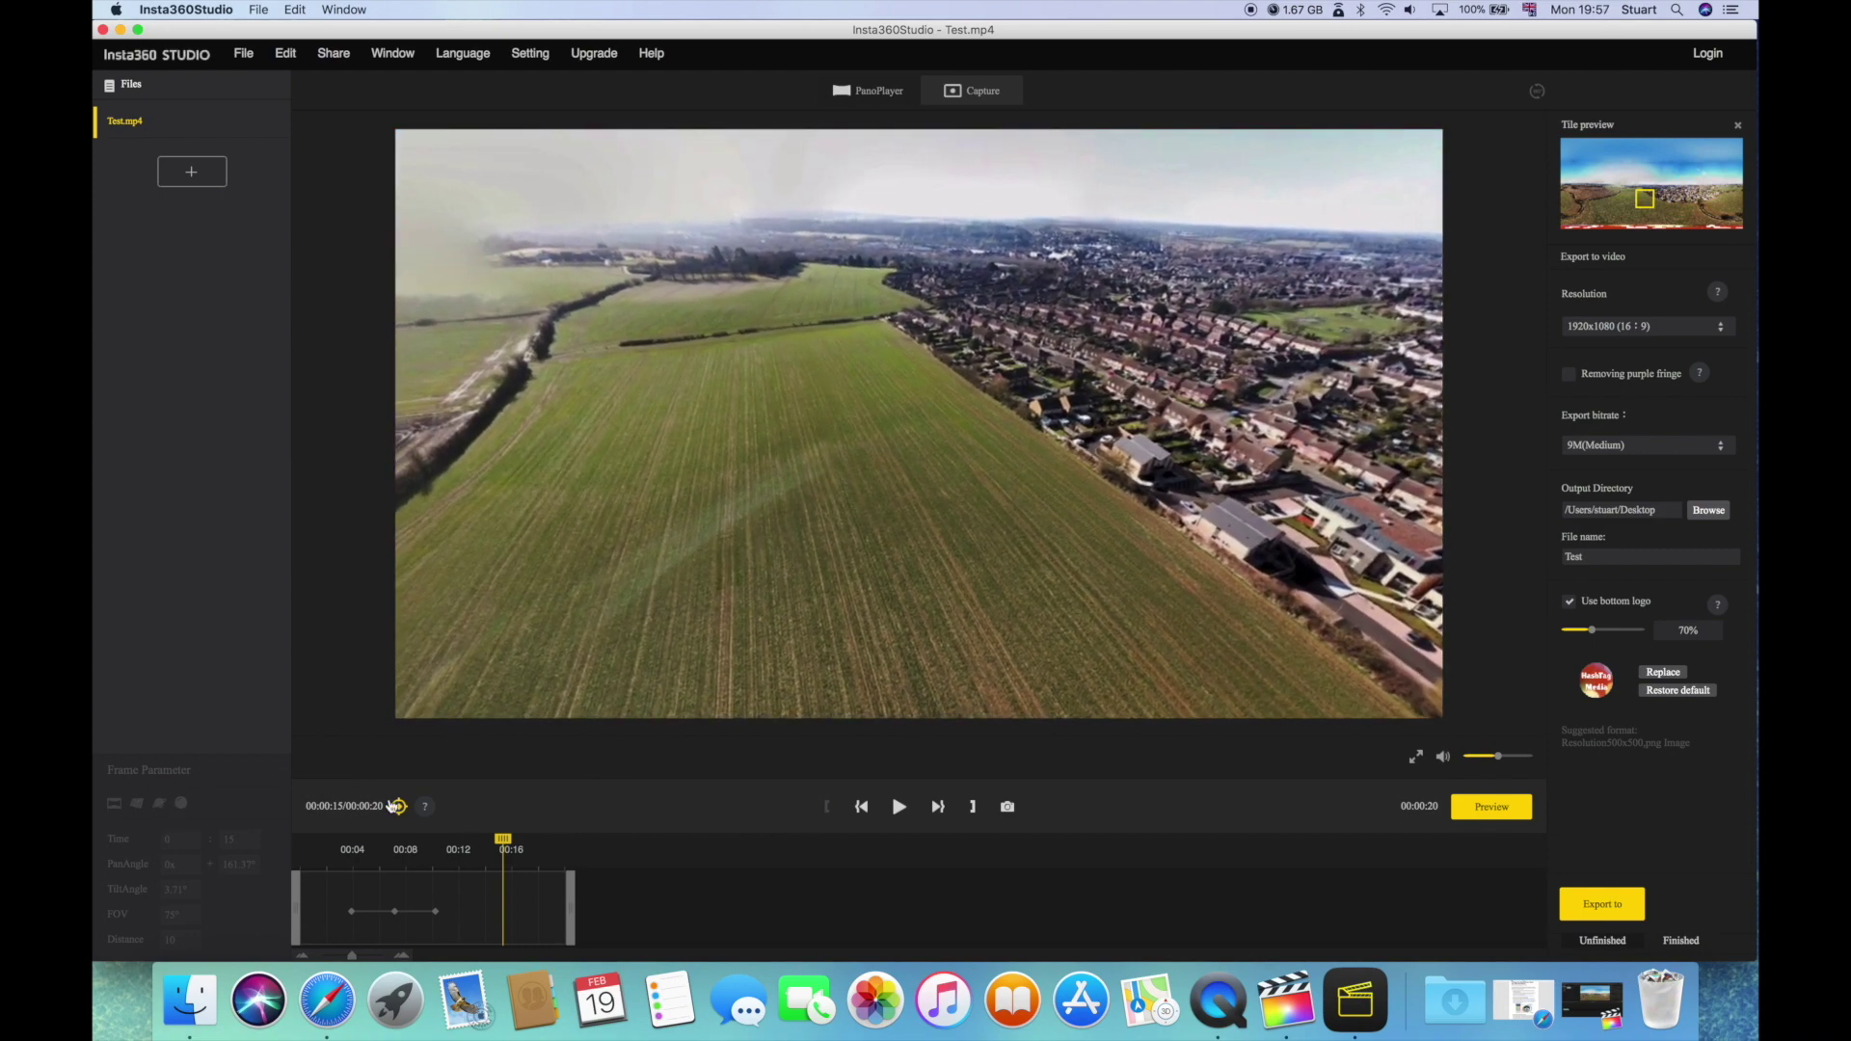
{"action": "left_click_drag", "start_coordinate": [510, 854], "coordinate": [489, 847]}
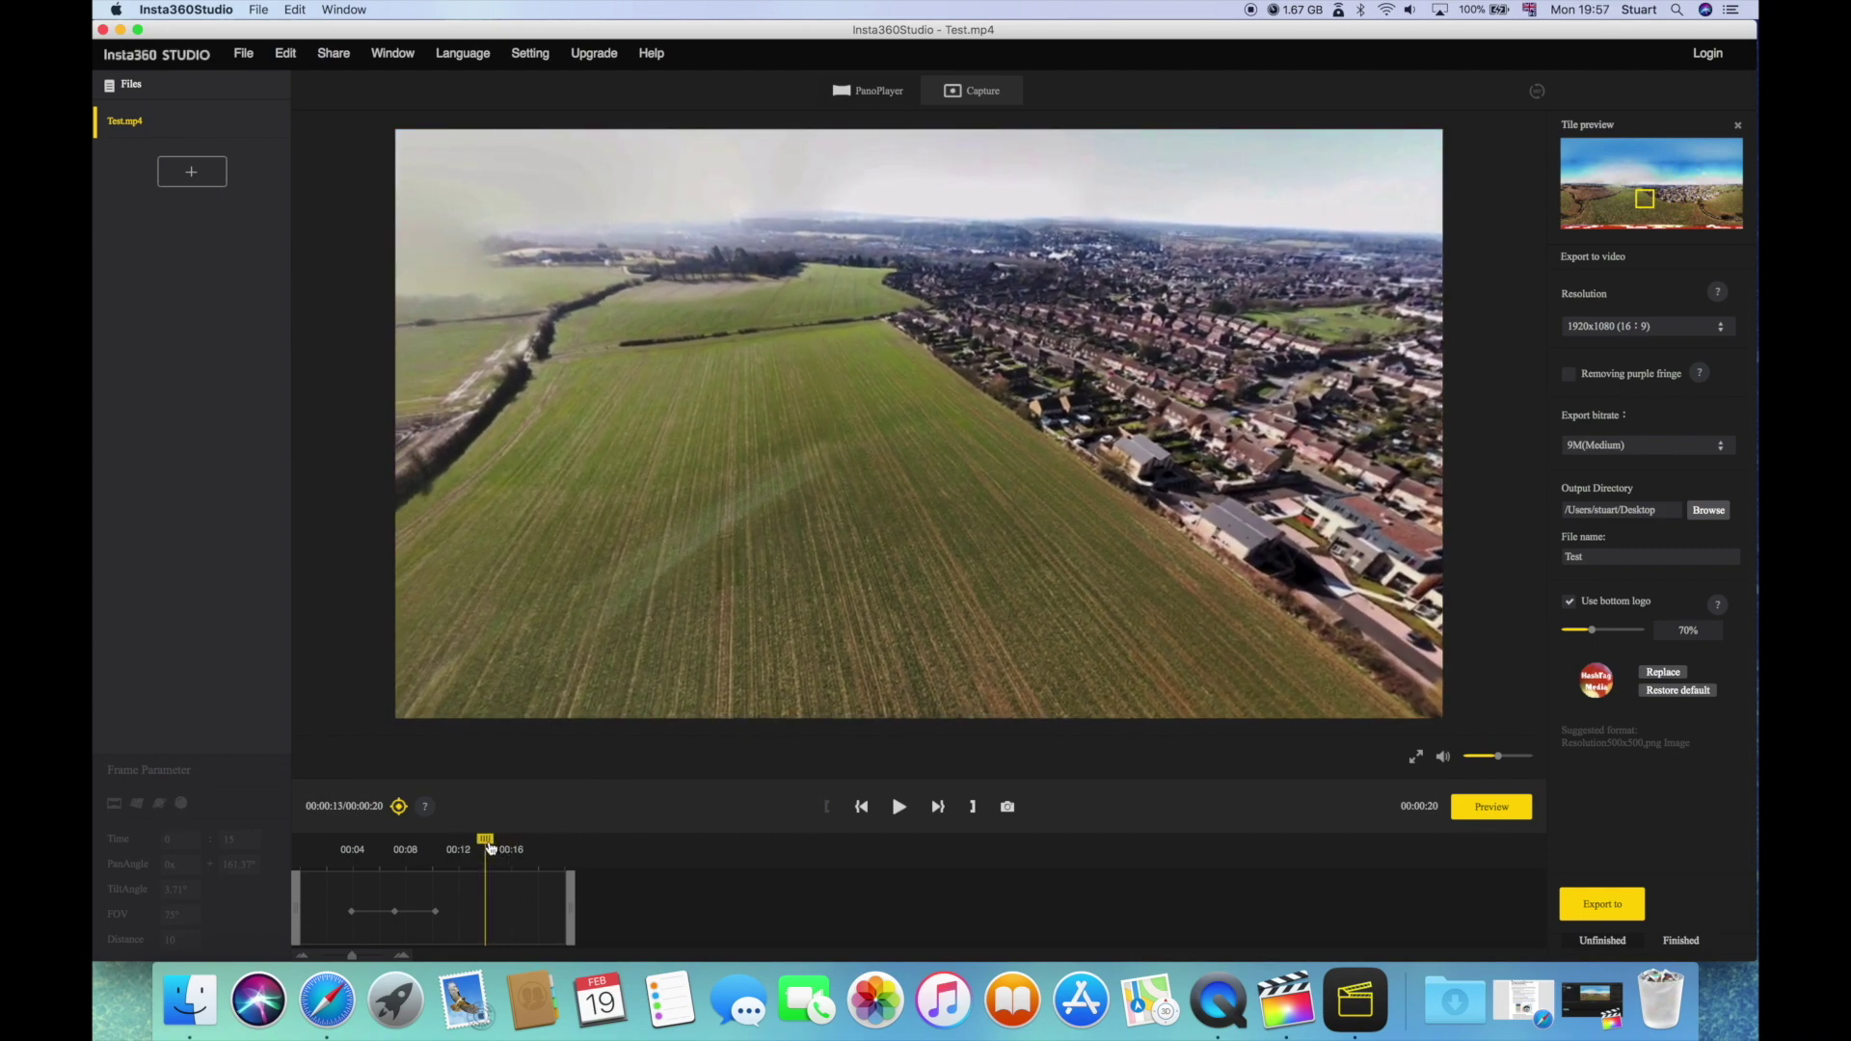
{"action": "left_click", "coordinate": [398, 806]}
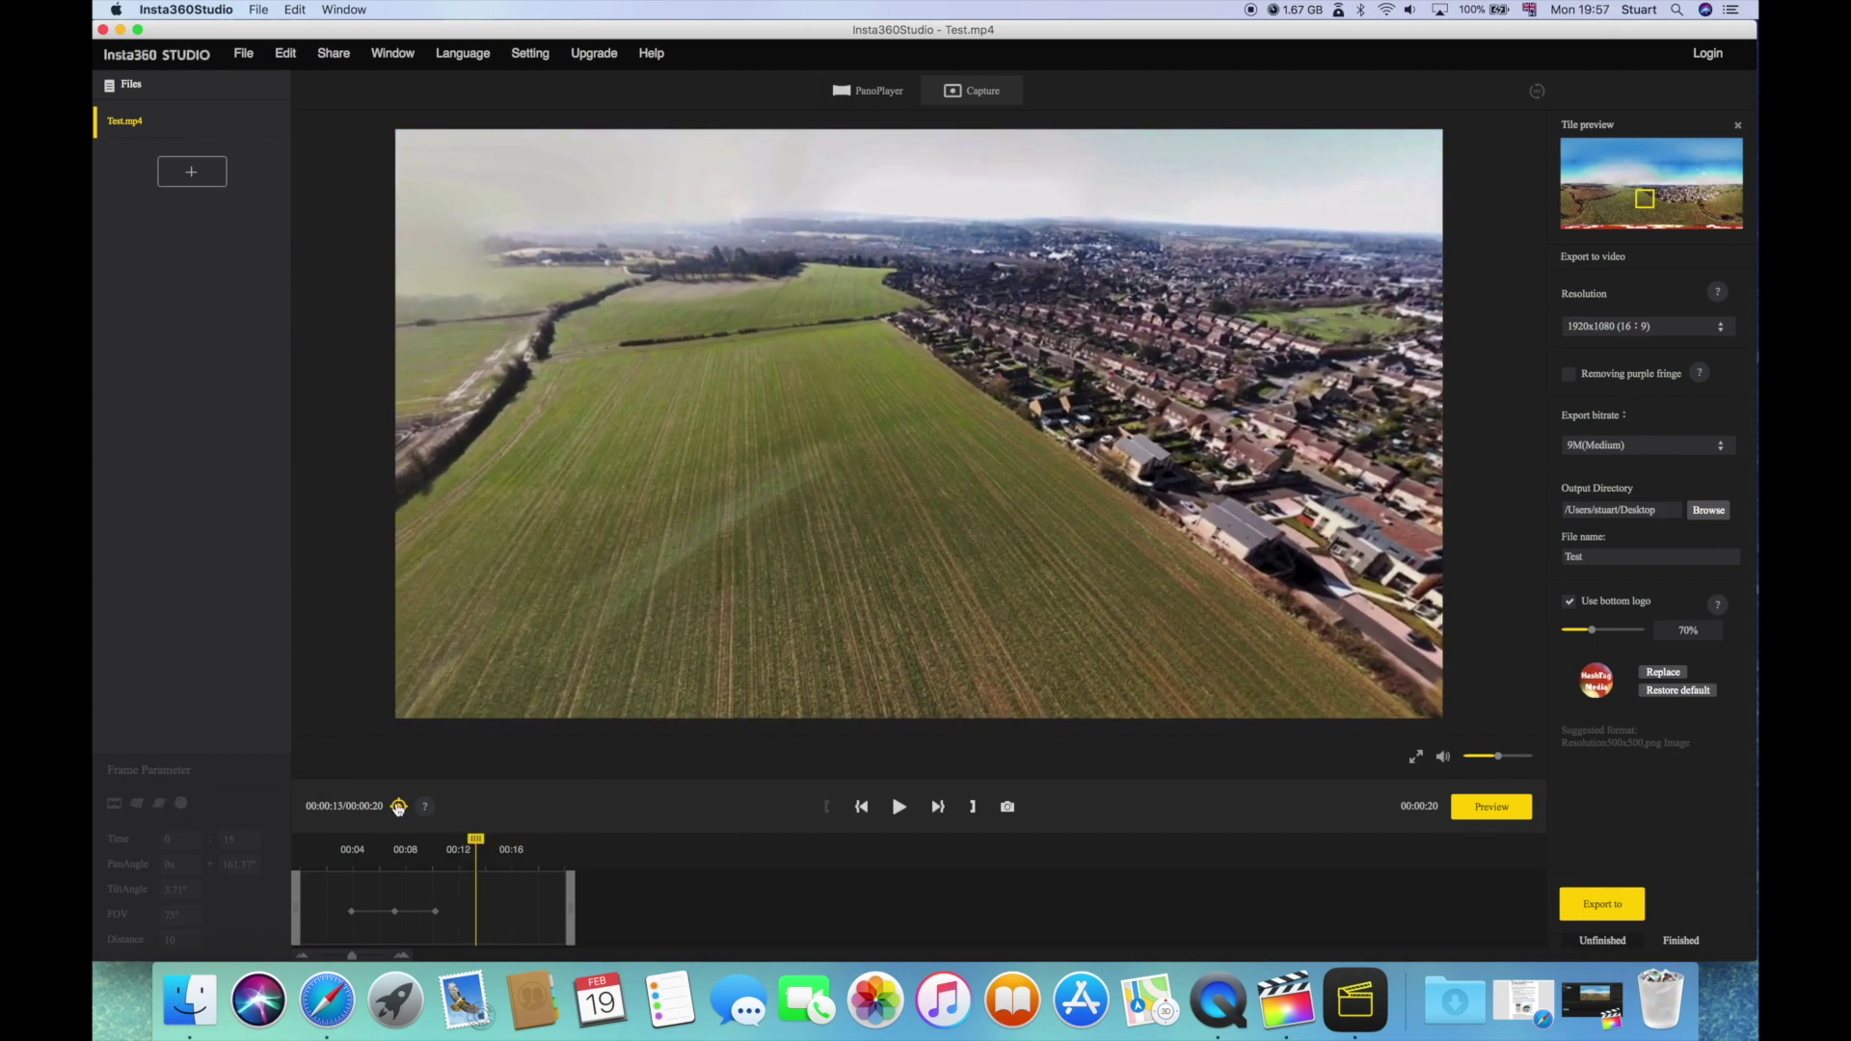
{"action": "left_click", "coordinate": [160, 805]}
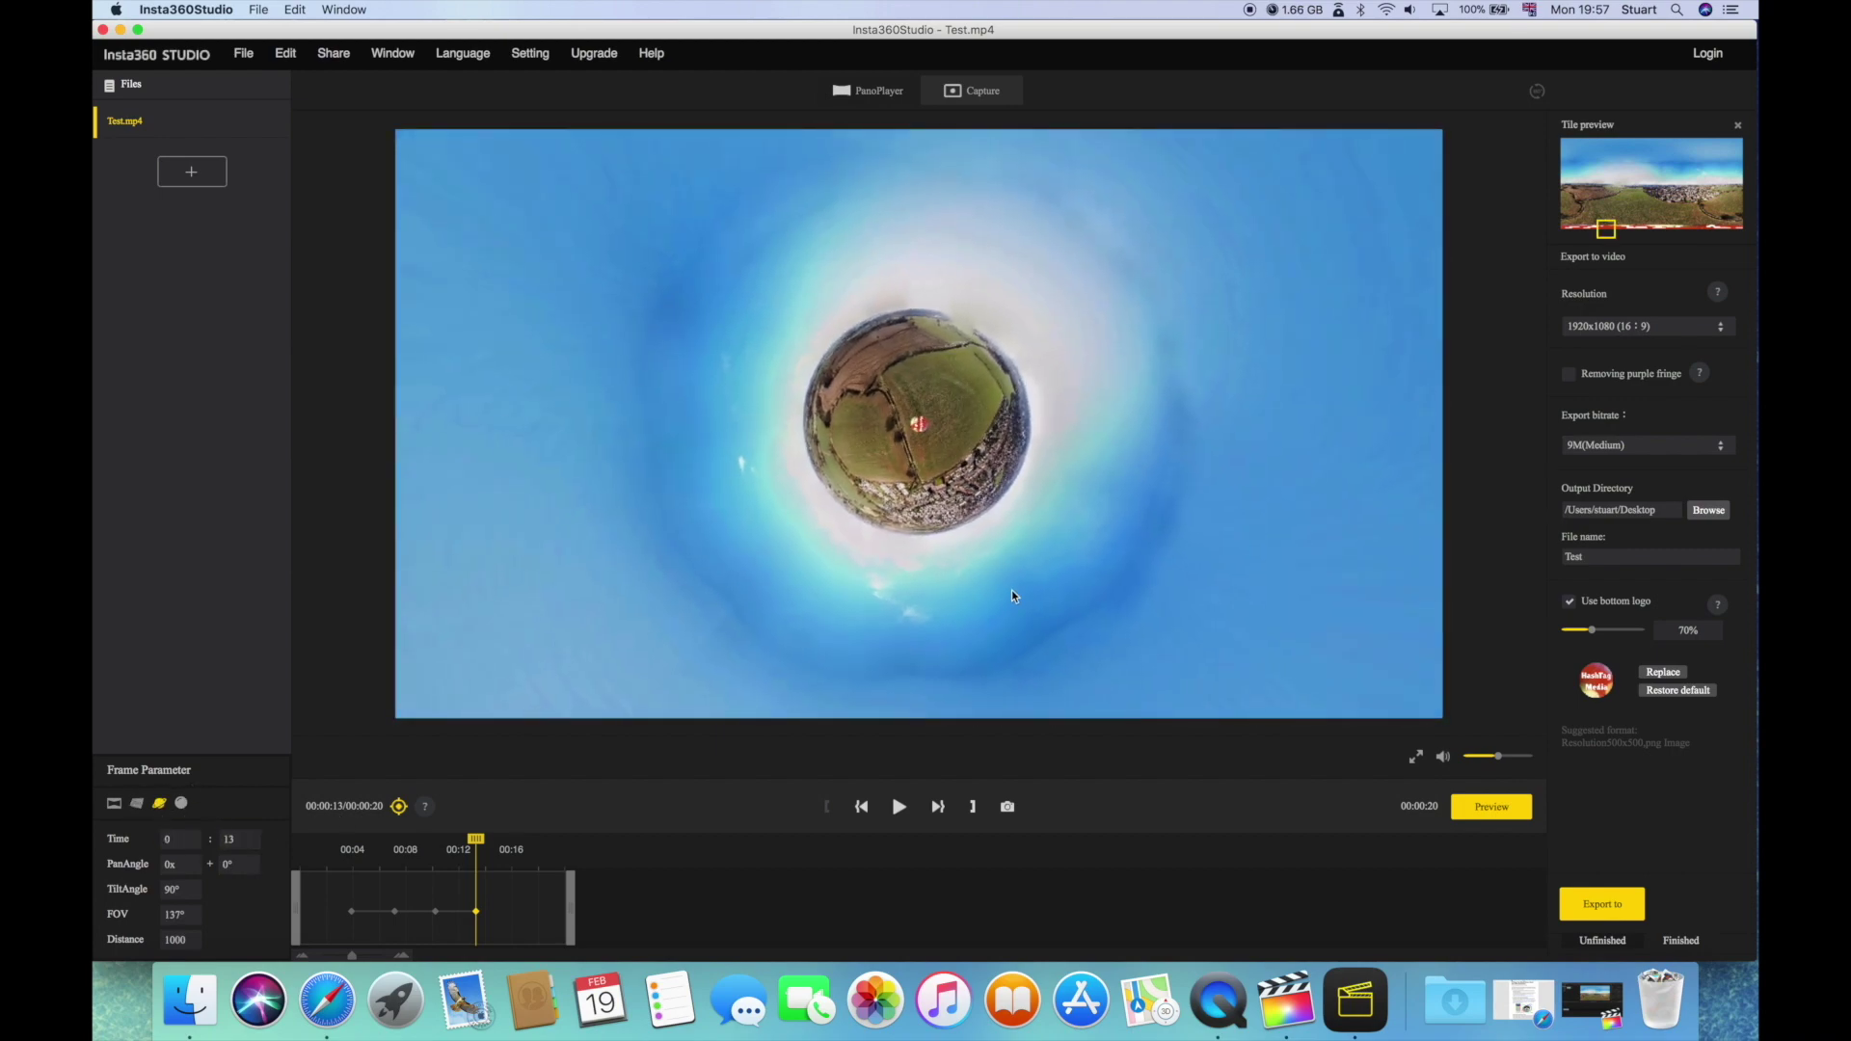
{"action": "scroll", "coordinate": [947, 459], "scroll_direction": "up", "scroll_amount": 5}
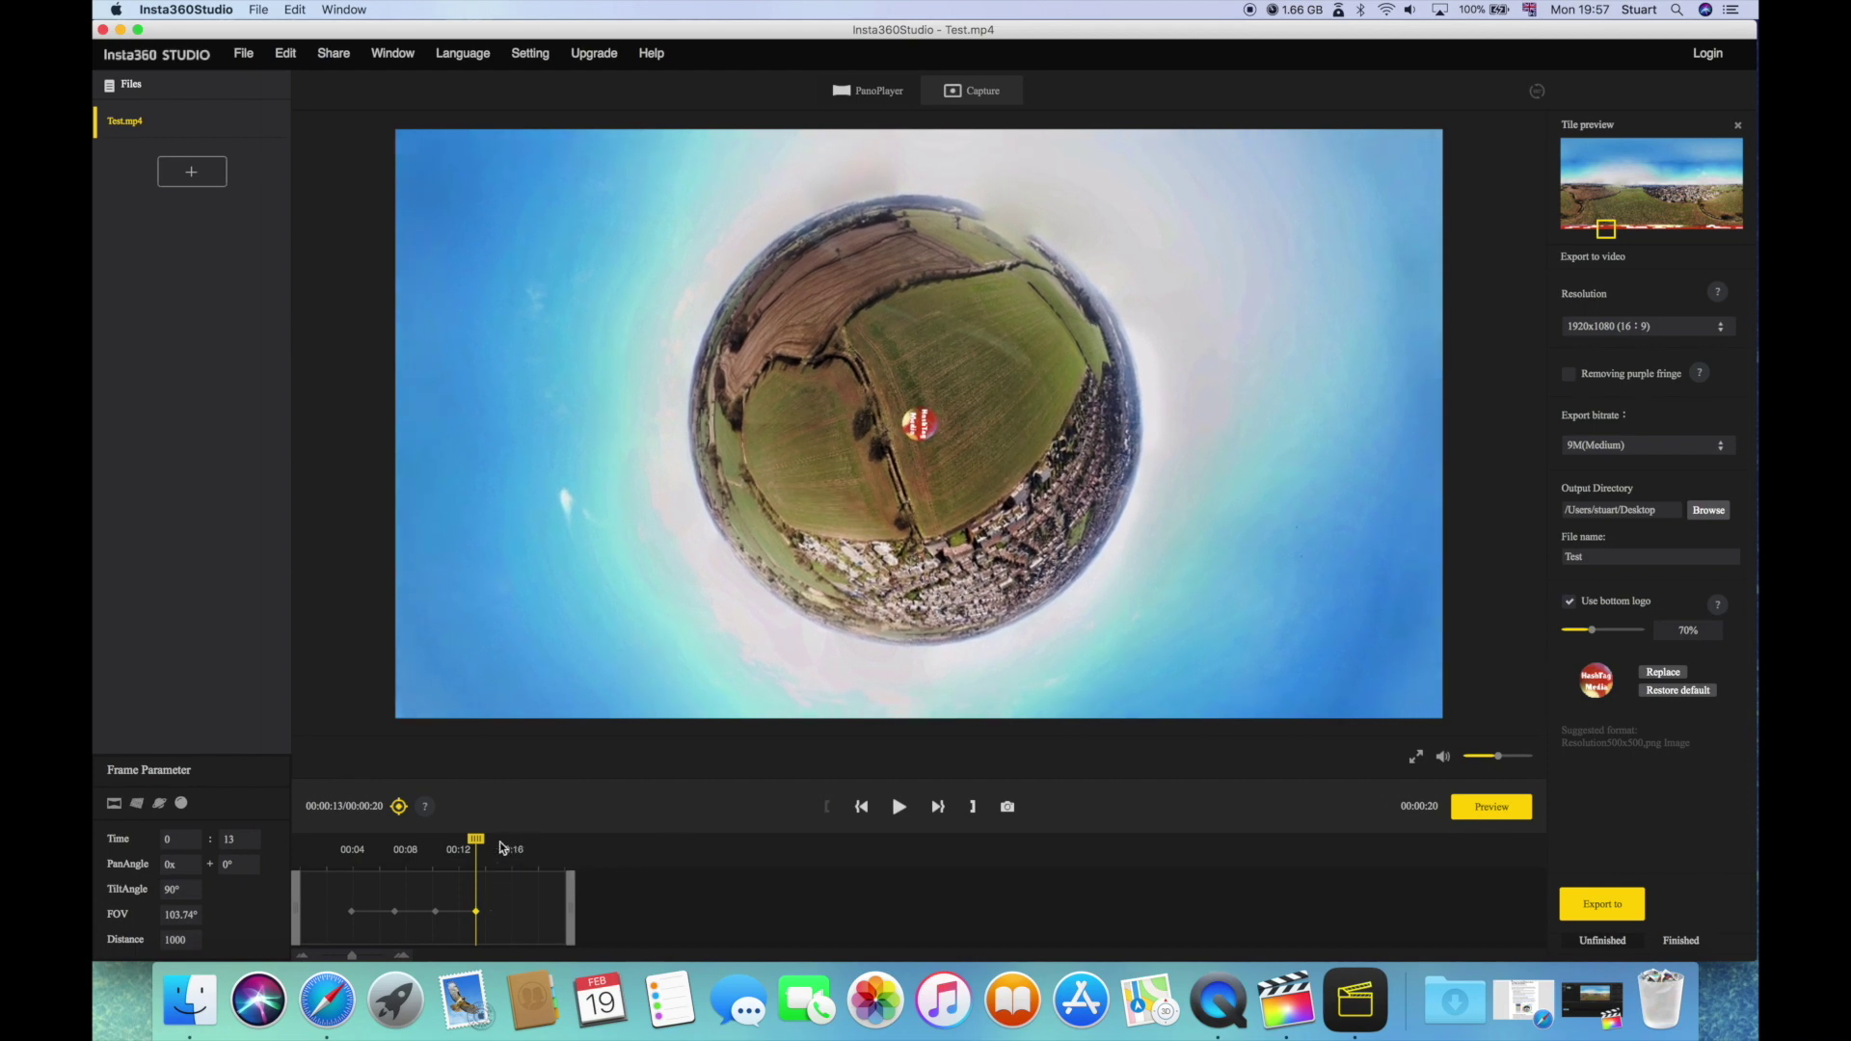
Step: Add a keyframe at 0:16 with a close fisheye view over the fields toward town
{"action": "left_click_drag", "start_coordinate": [475, 839], "coordinate": [517, 839]}
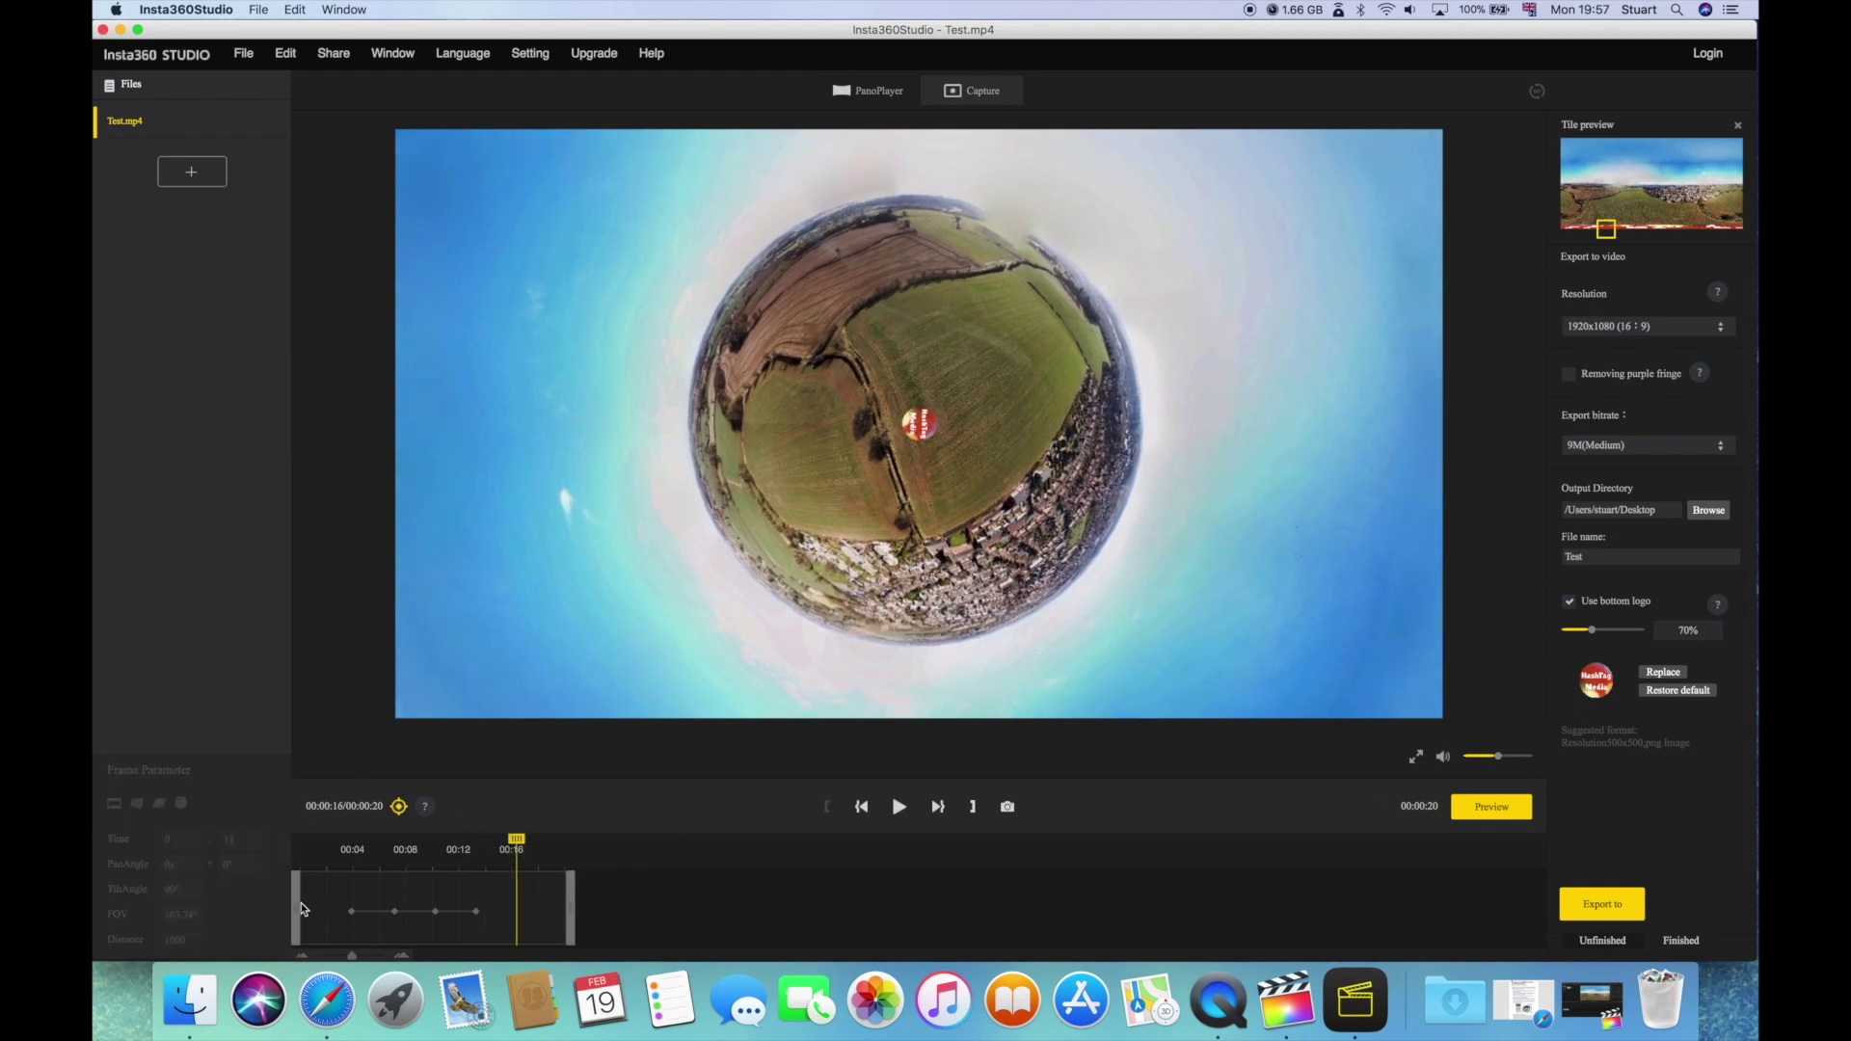
{"action": "left_click", "coordinate": [395, 810]}
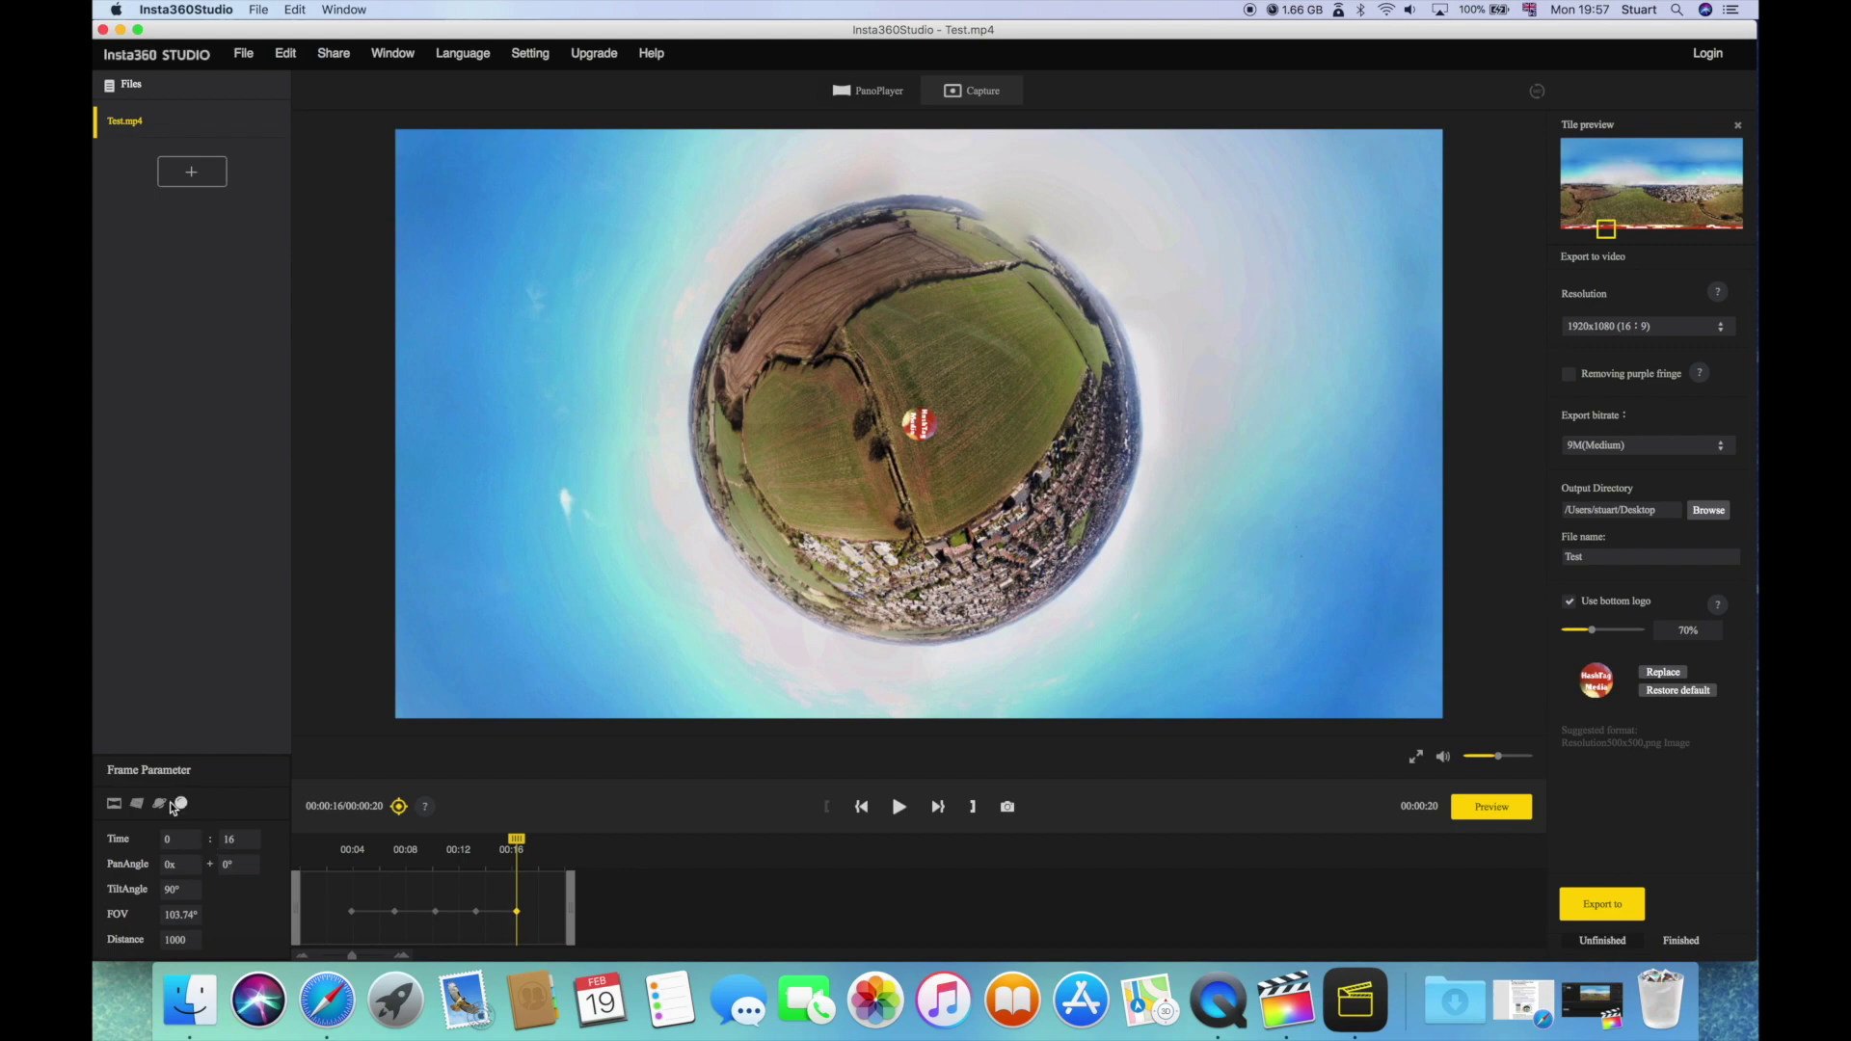
{"action": "left_click_drag", "start_coordinate": [952, 434], "coordinate": [737, 424]}
{"action": "scroll", "coordinate": [742, 466], "scroll_direction": "up", "scroll_amount": 10}
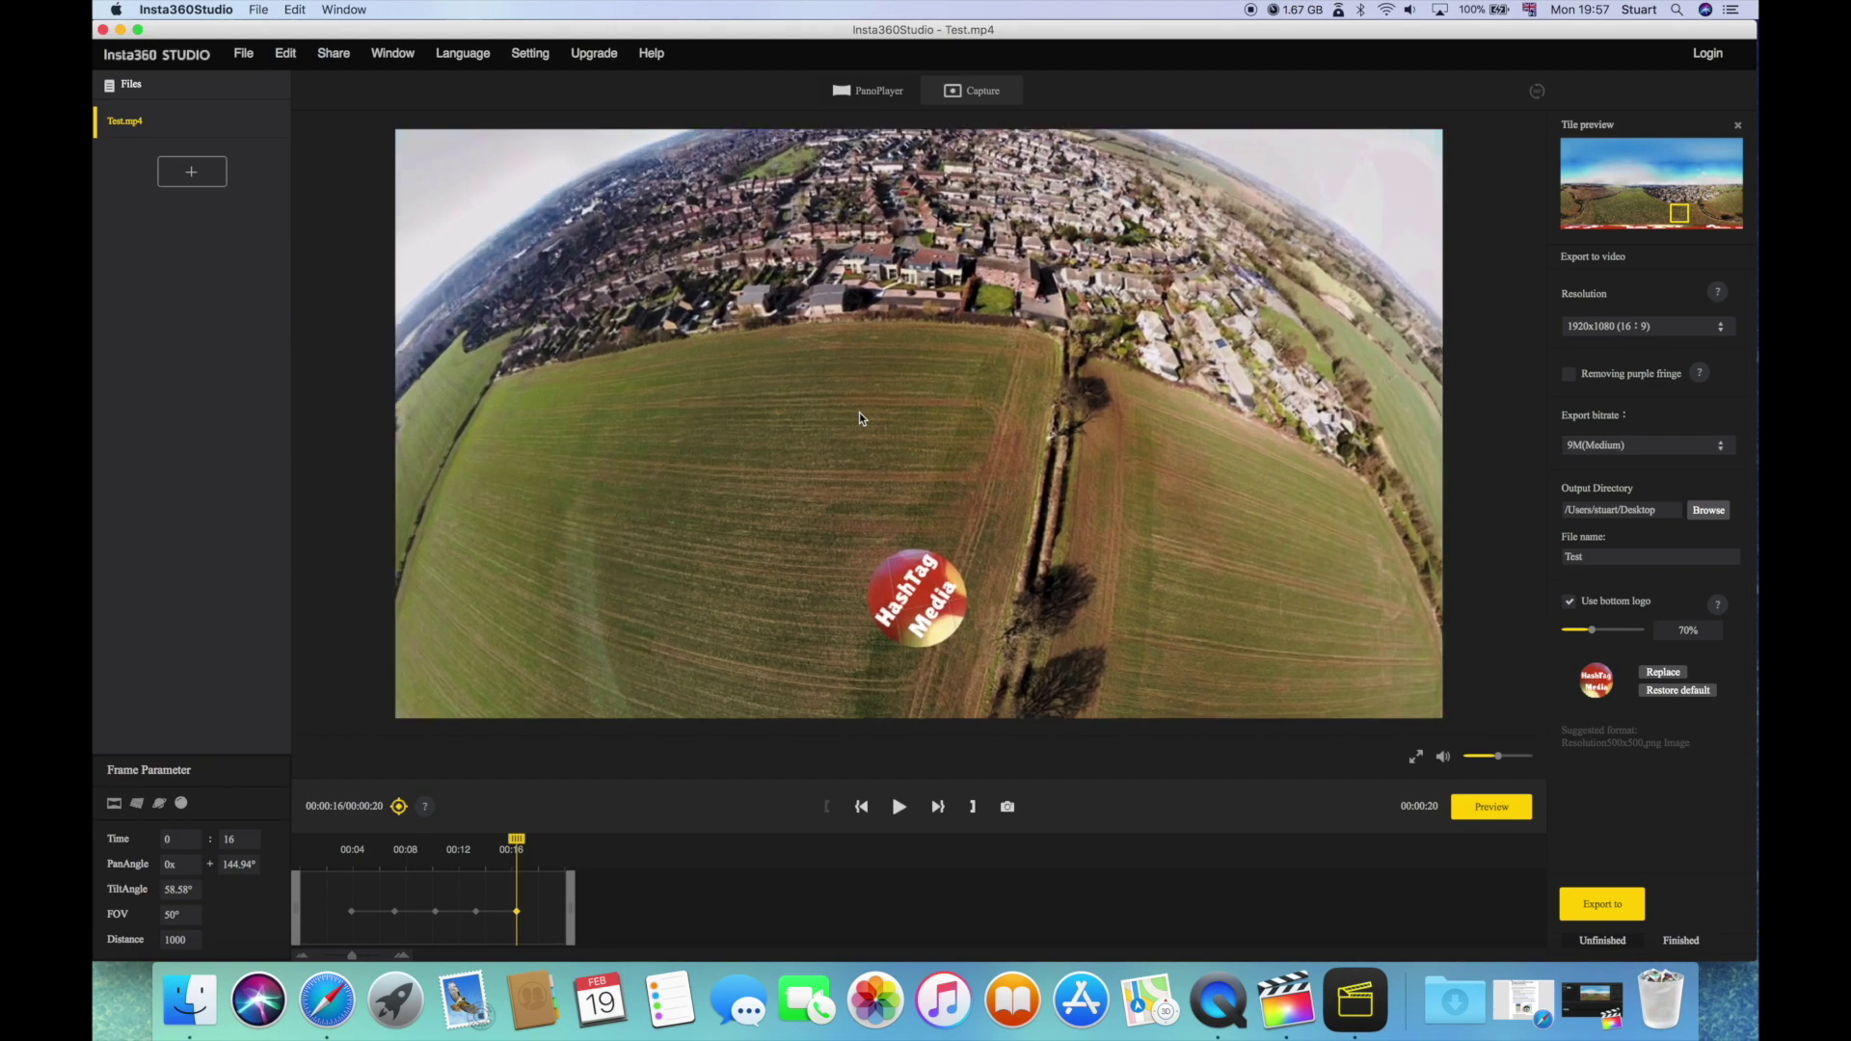
Step: Tilt the 0:16 view up to the town horizon and preview the animation from 0:04
{"action": "left_click_drag", "start_coordinate": [859, 418], "coordinate": [928, 409]}
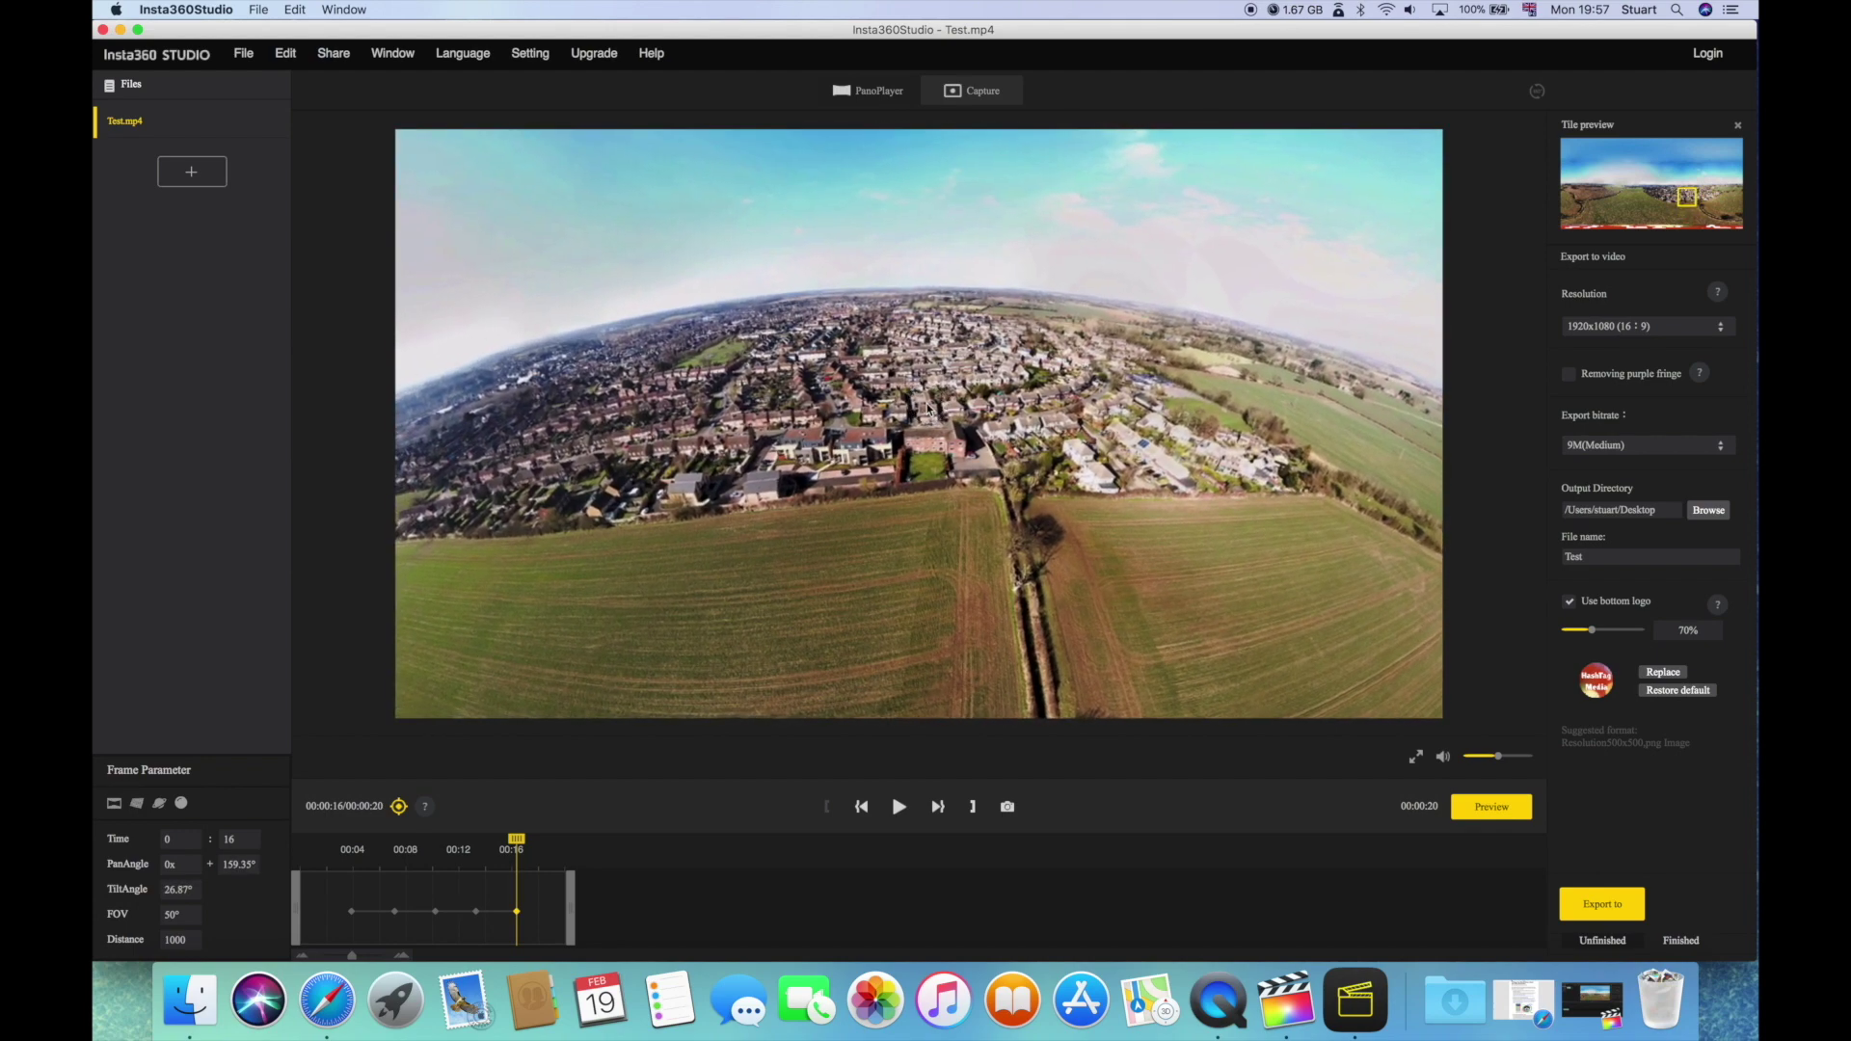
{"action": "left_click_drag", "start_coordinate": [520, 840], "coordinate": [544, 840]}
{"action": "left_click", "coordinate": [355, 848]}
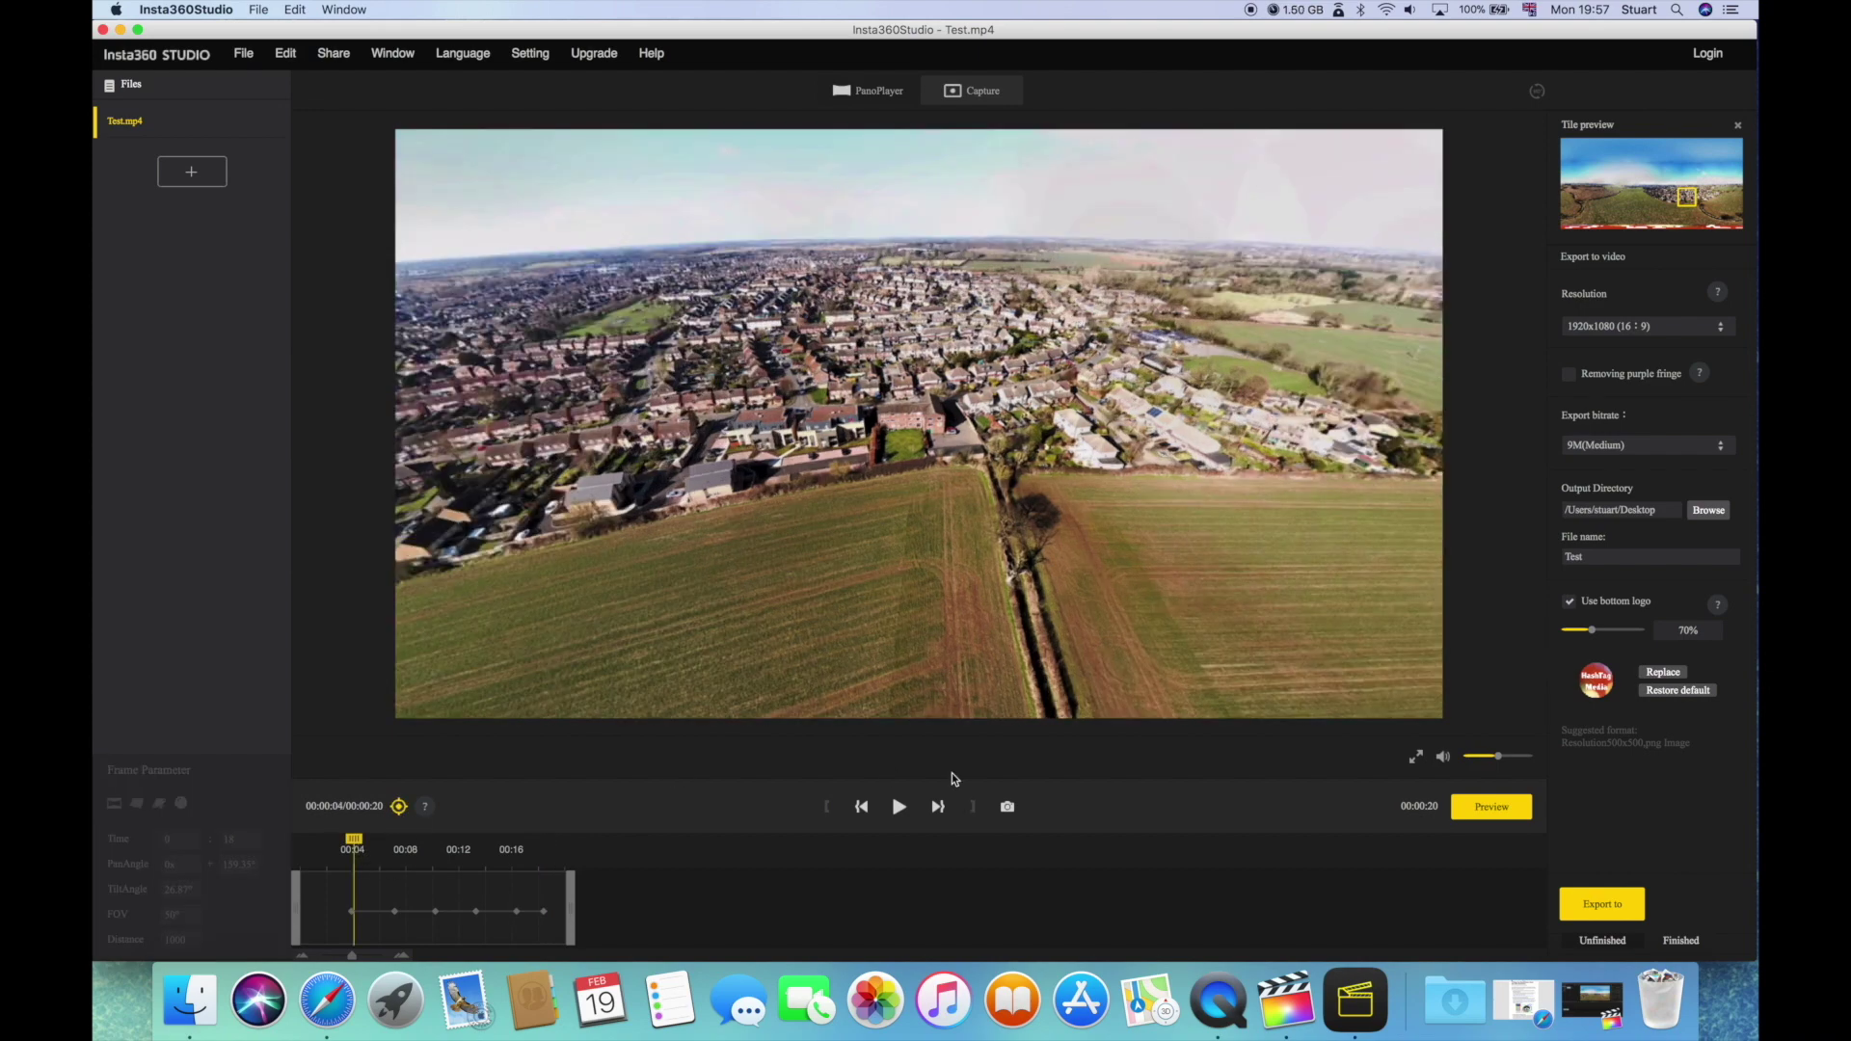
{"action": "left_click", "coordinate": [900, 806]}
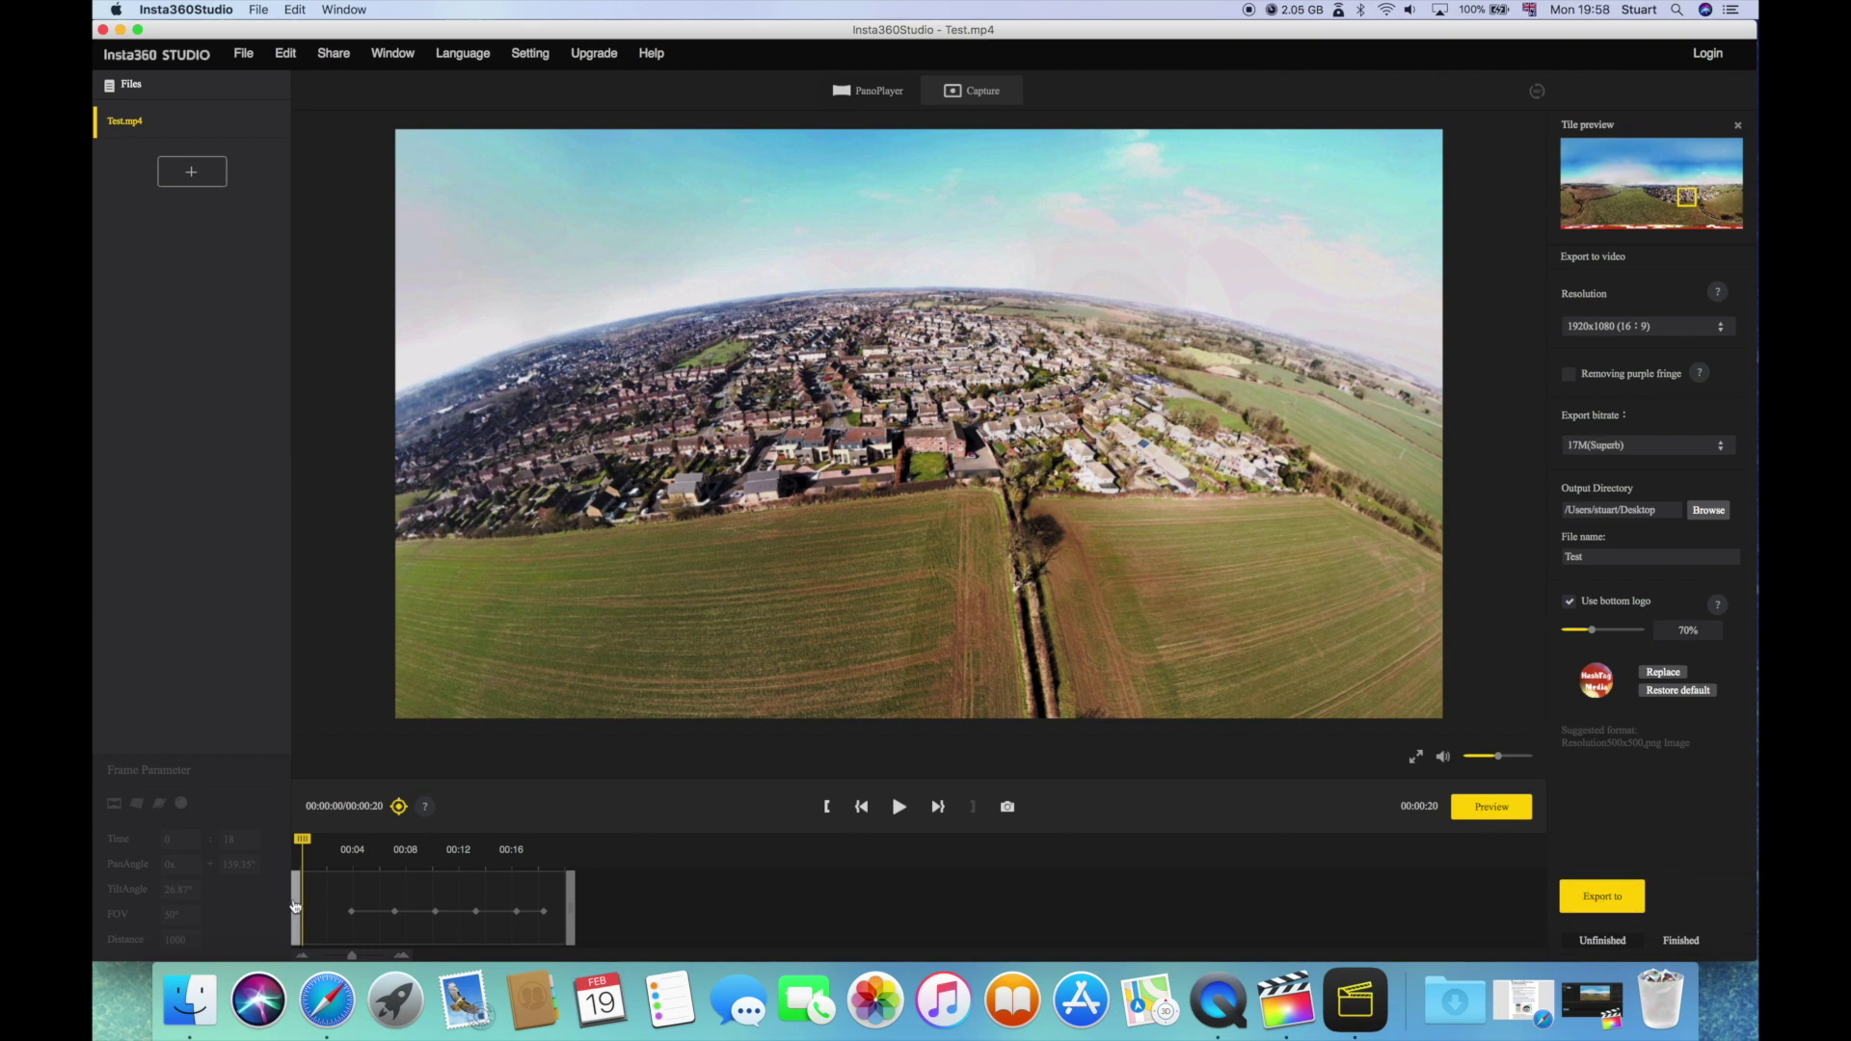
Step: Trim both ends of the clip to 15 seconds and export it as Test360
{"action": "left_click_drag", "start_coordinate": [298, 900], "coordinate": [342, 906]}
{"action": "left_click_drag", "start_coordinate": [571, 906], "coordinate": [552, 906]}
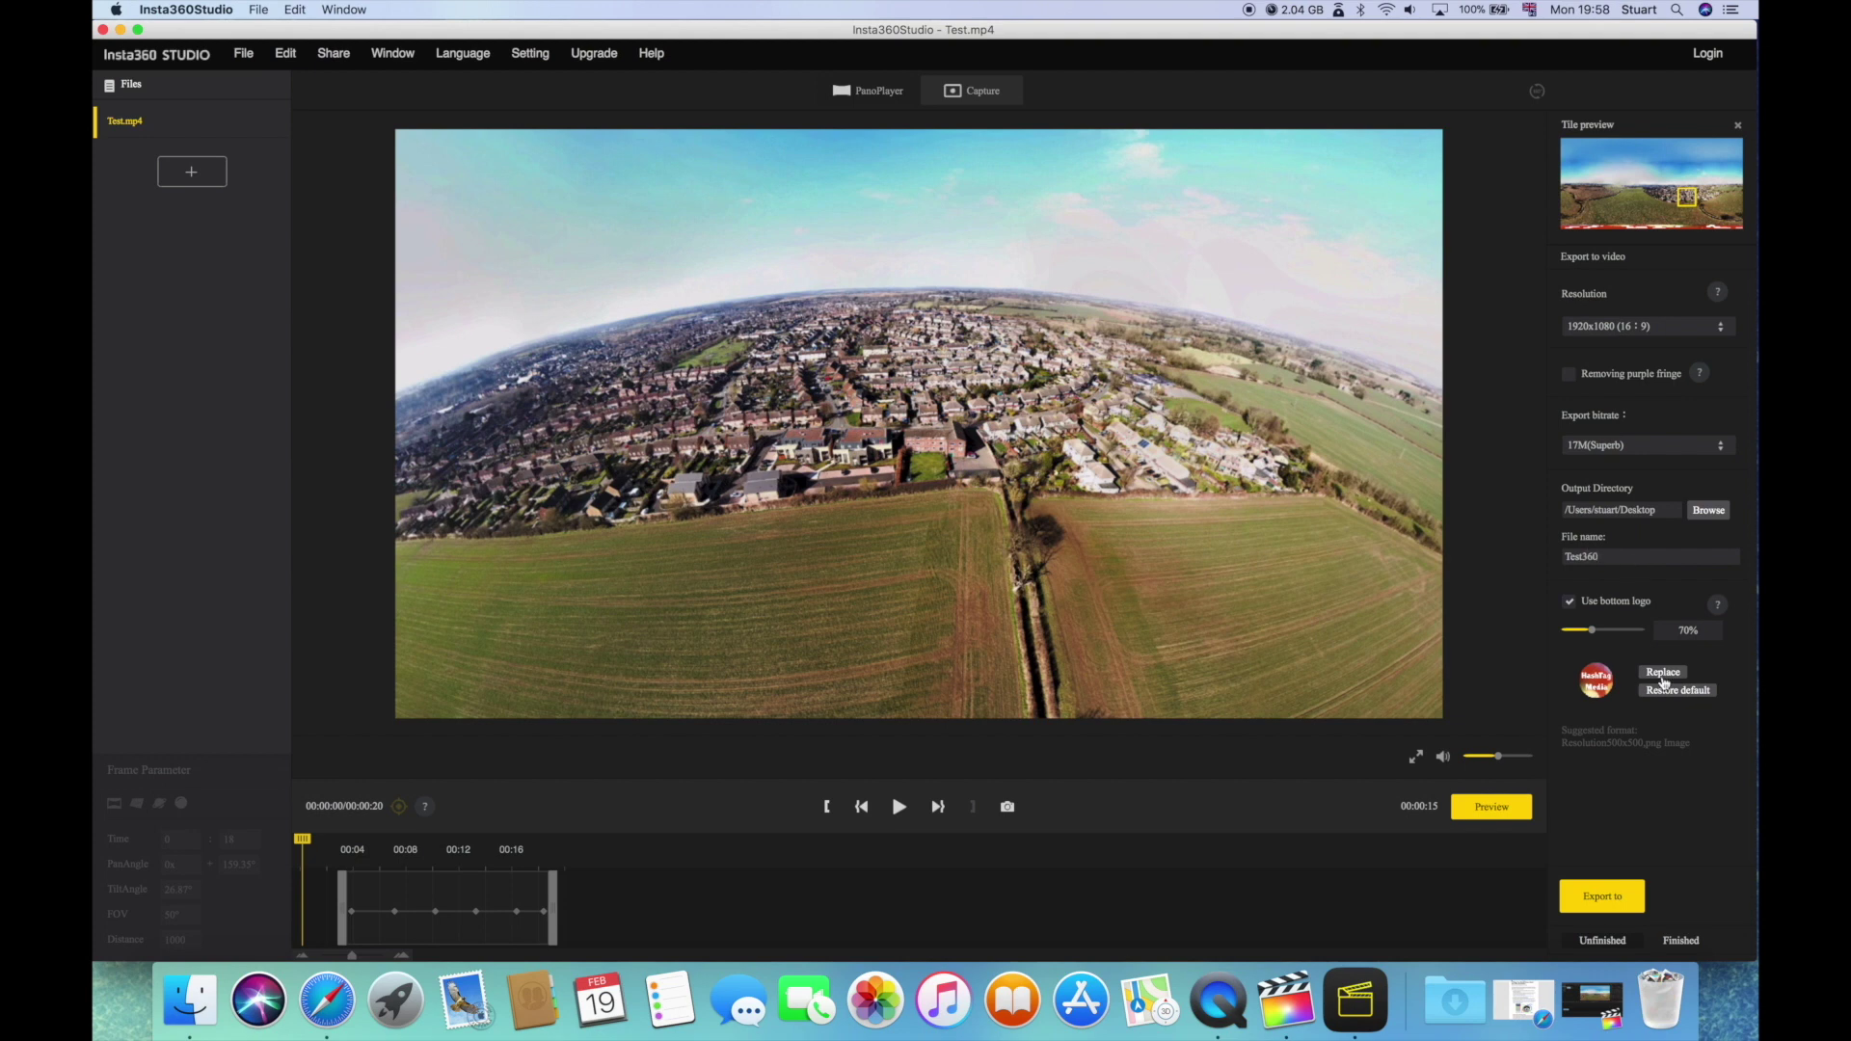
{"action": "left_click", "coordinate": [1606, 895]}
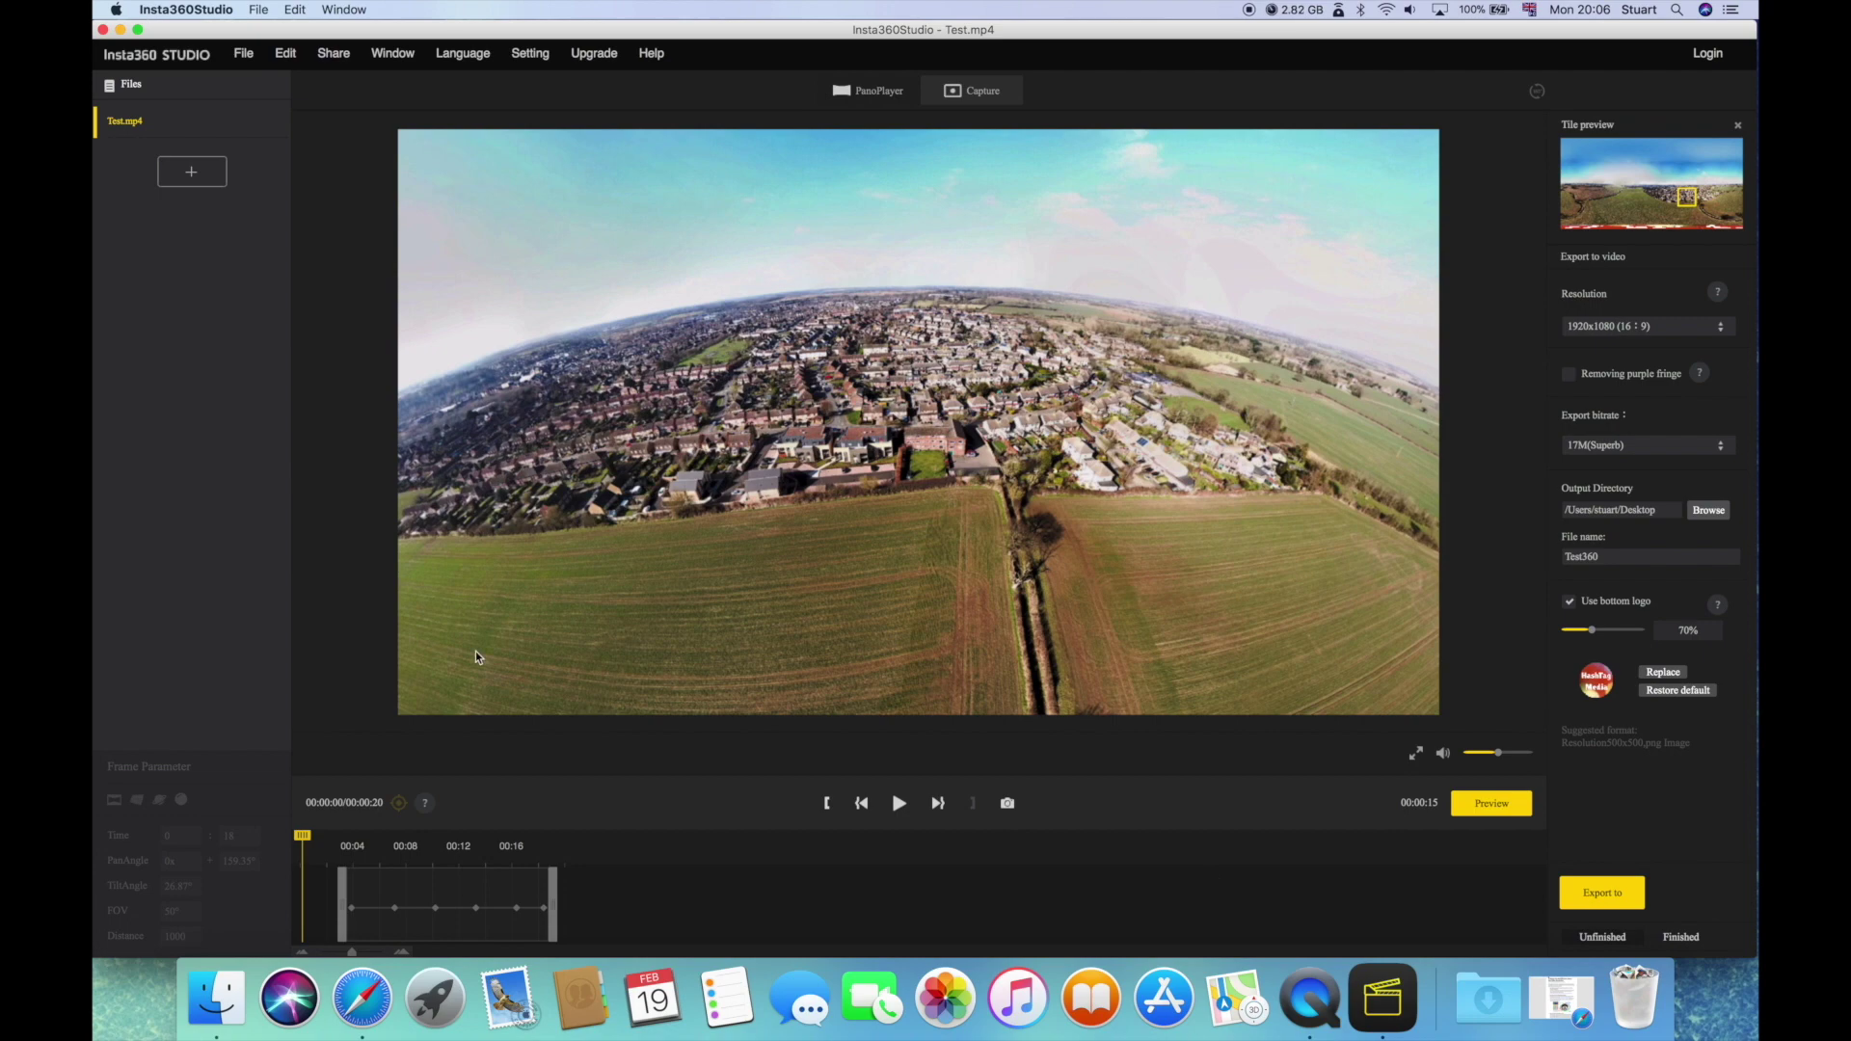
Step: Quit Insta360 Studio without saving and select Test360.mp4 on the desktop
{"action": "left_click", "coordinate": [103, 30]}
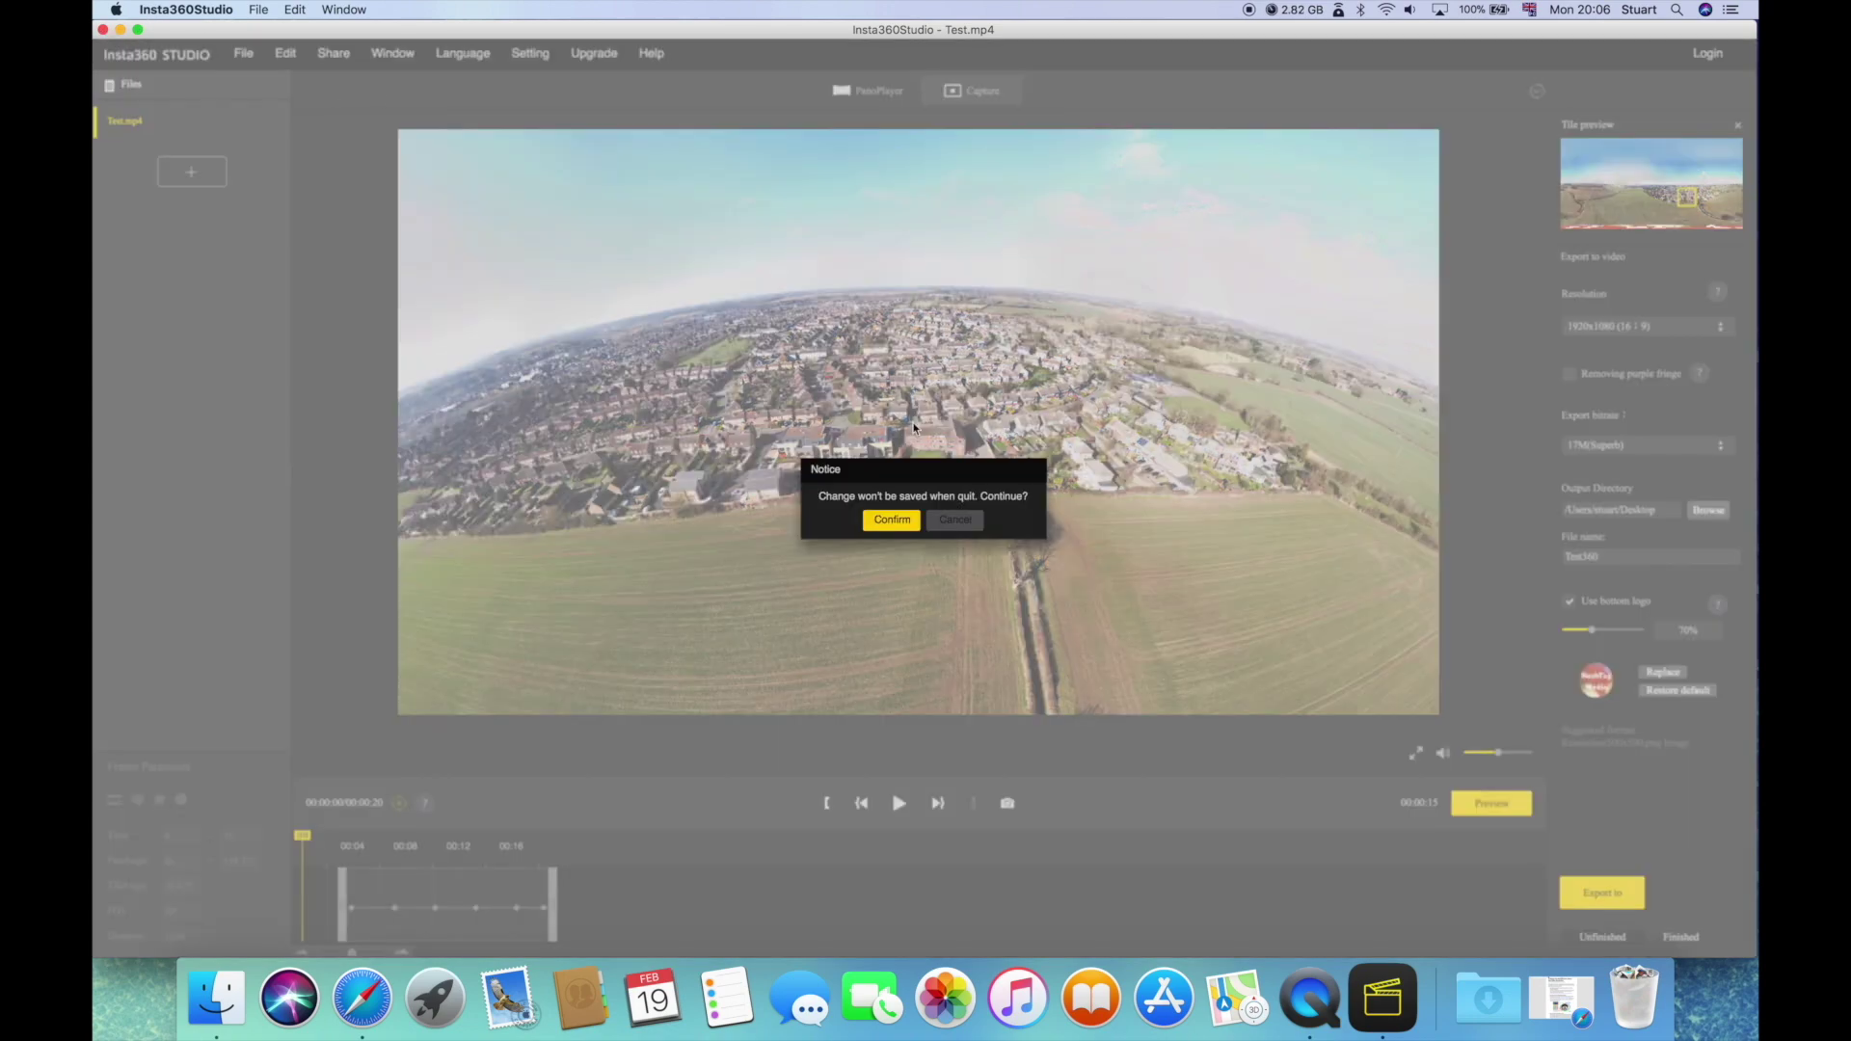
{"action": "left_click", "coordinate": [892, 521]}
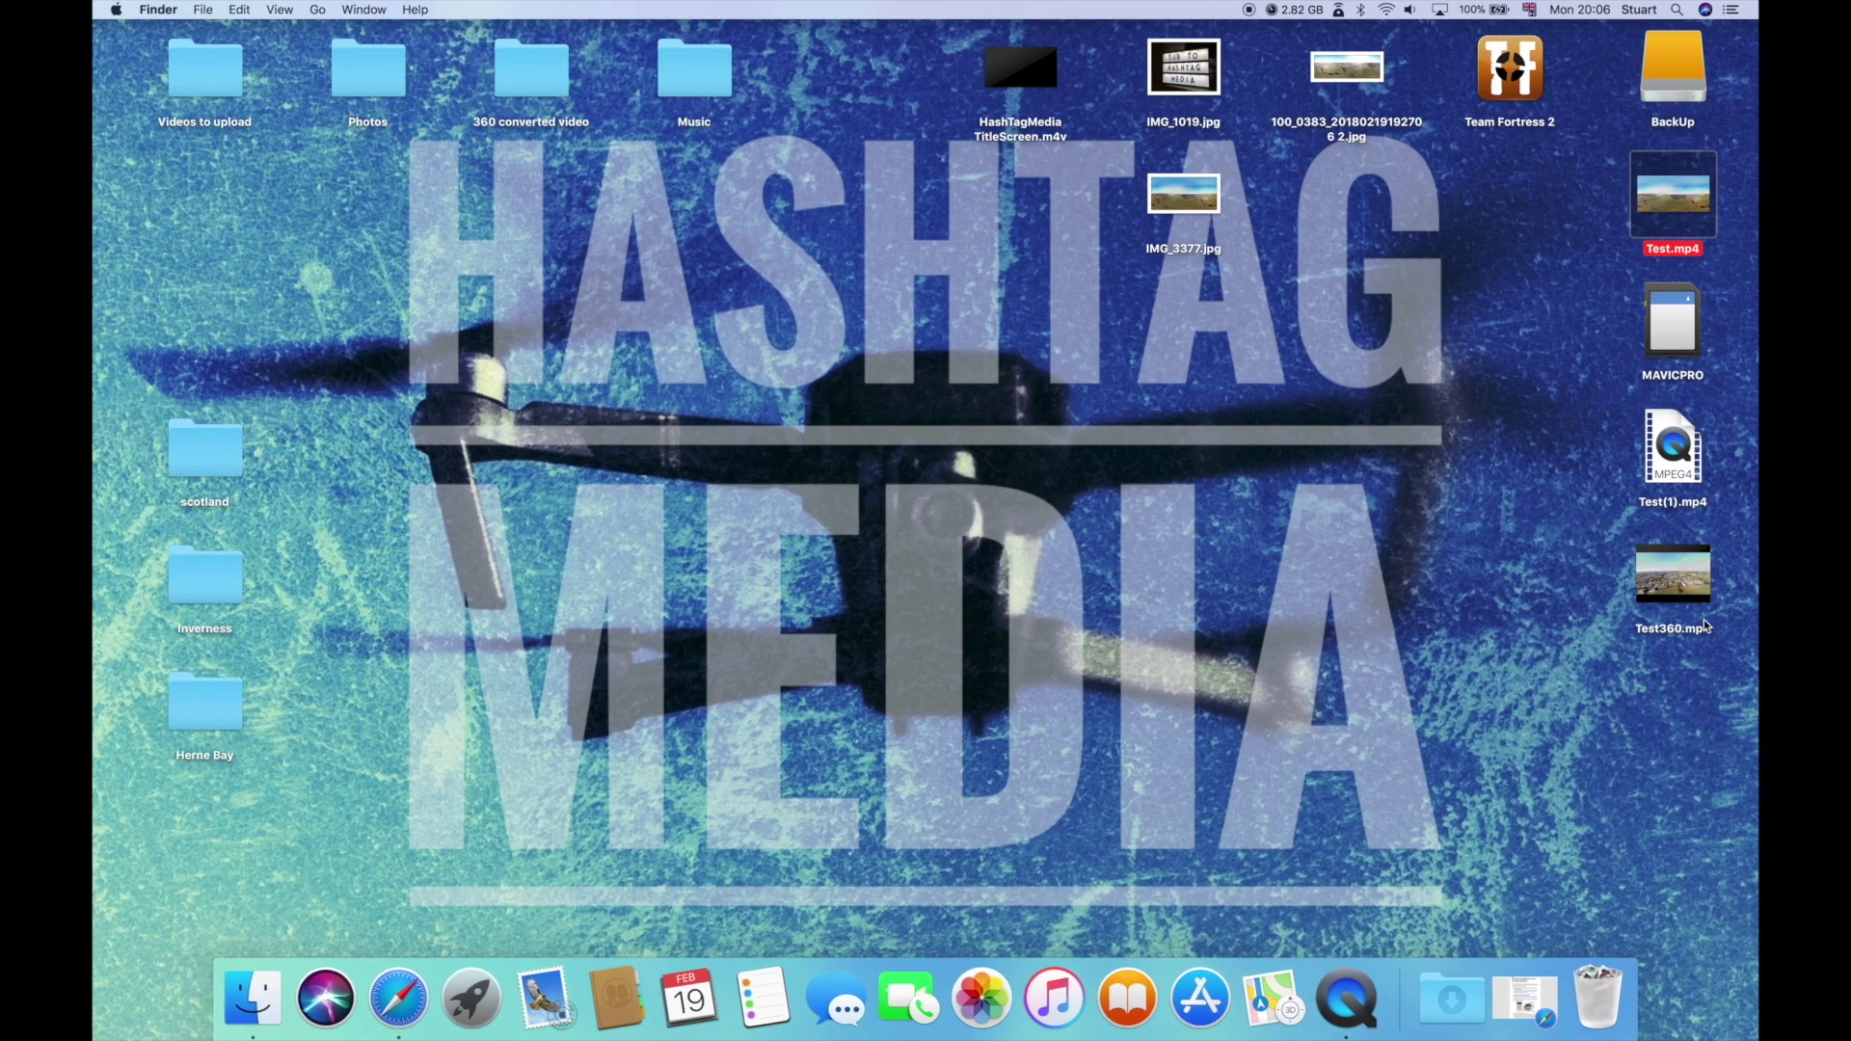
{"action": "left_click", "coordinate": [1693, 578]}
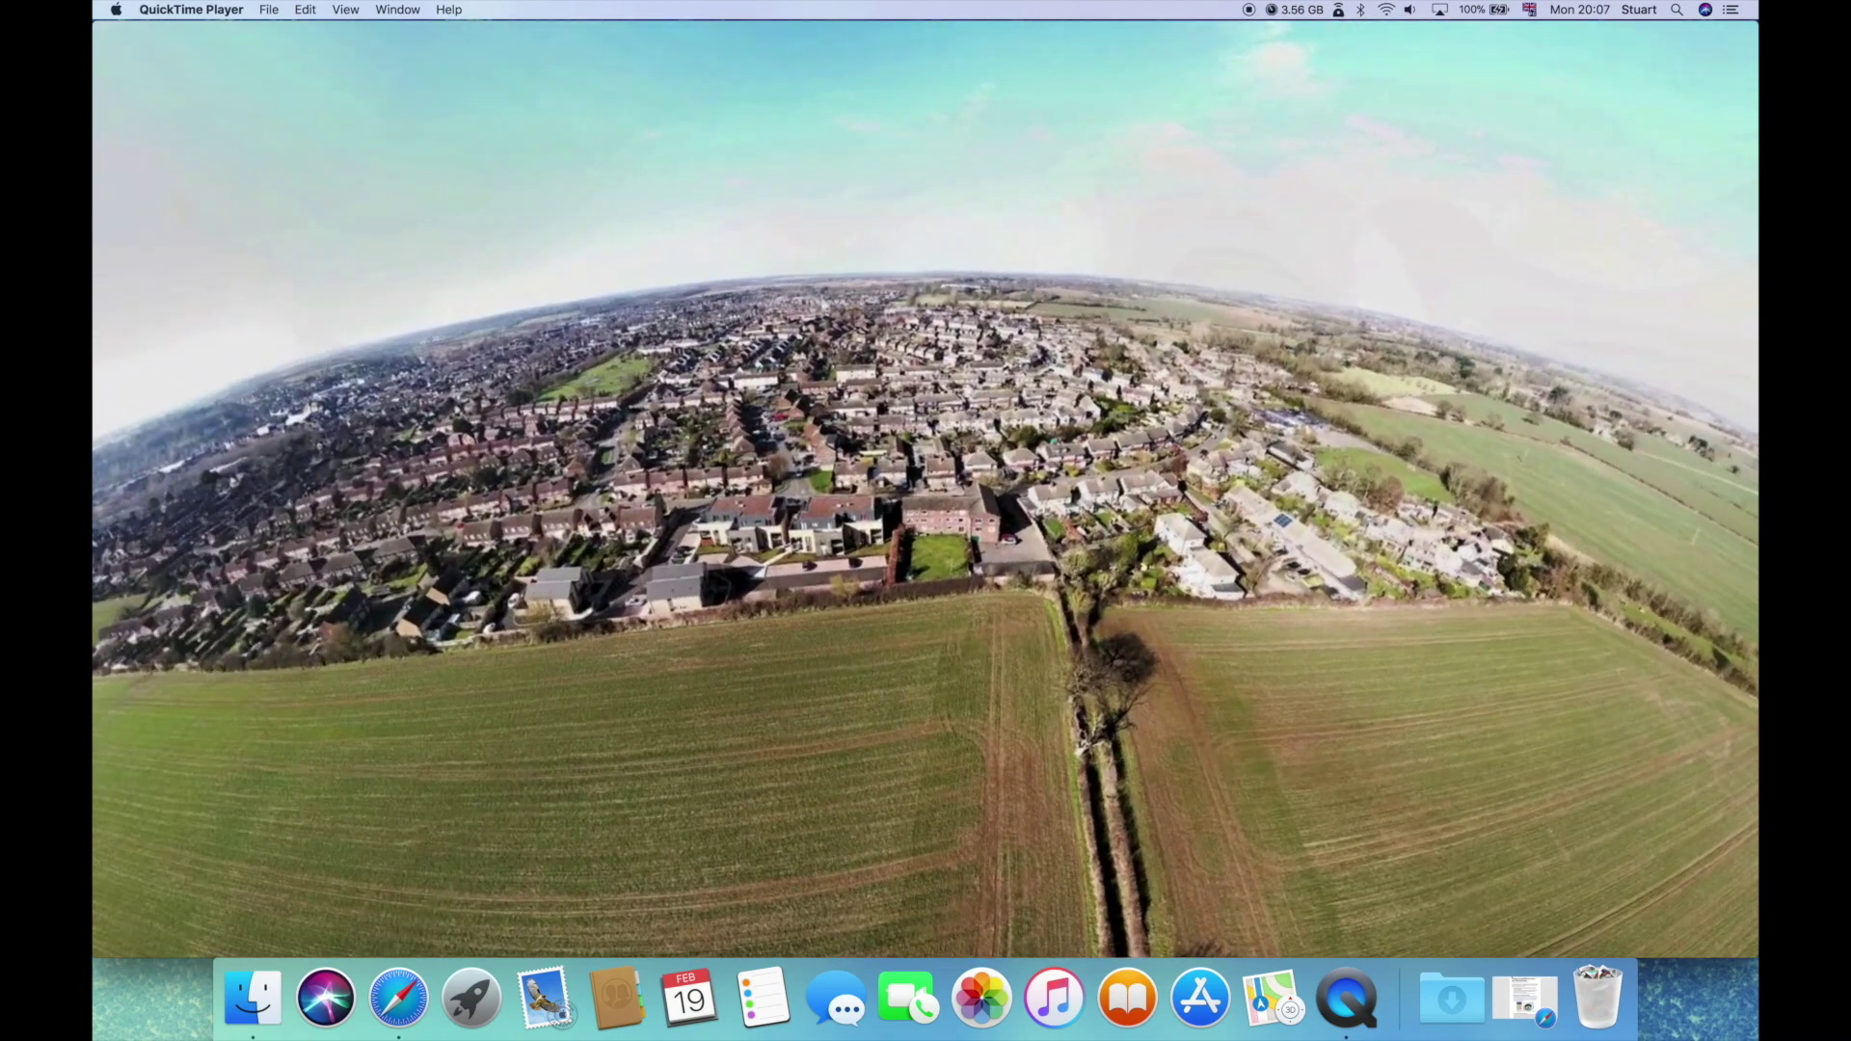
Step: Close QuickTime, launch Final Cut Pro via Spotlight and delete the IMG_3377 clip
{"action": "mouse_move", "coordinate": [108, 31]}
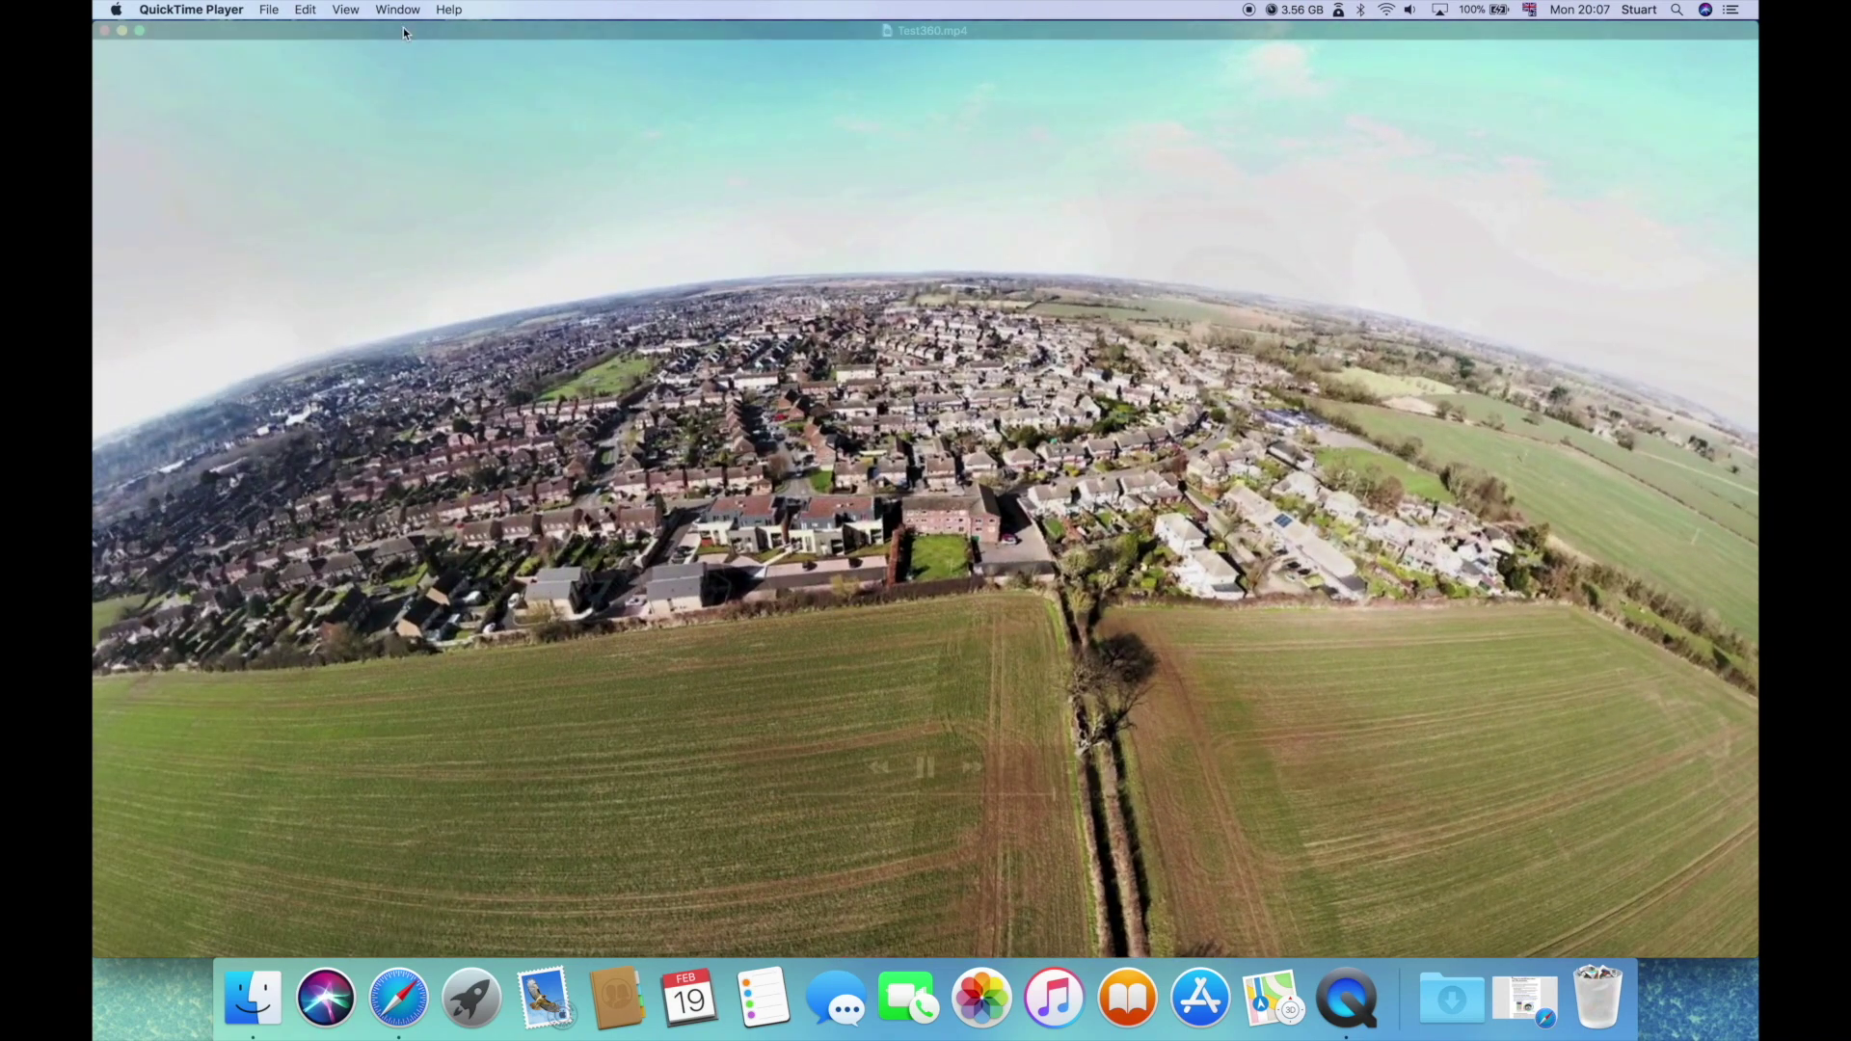
{"action": "left_click", "coordinate": [105, 31]}
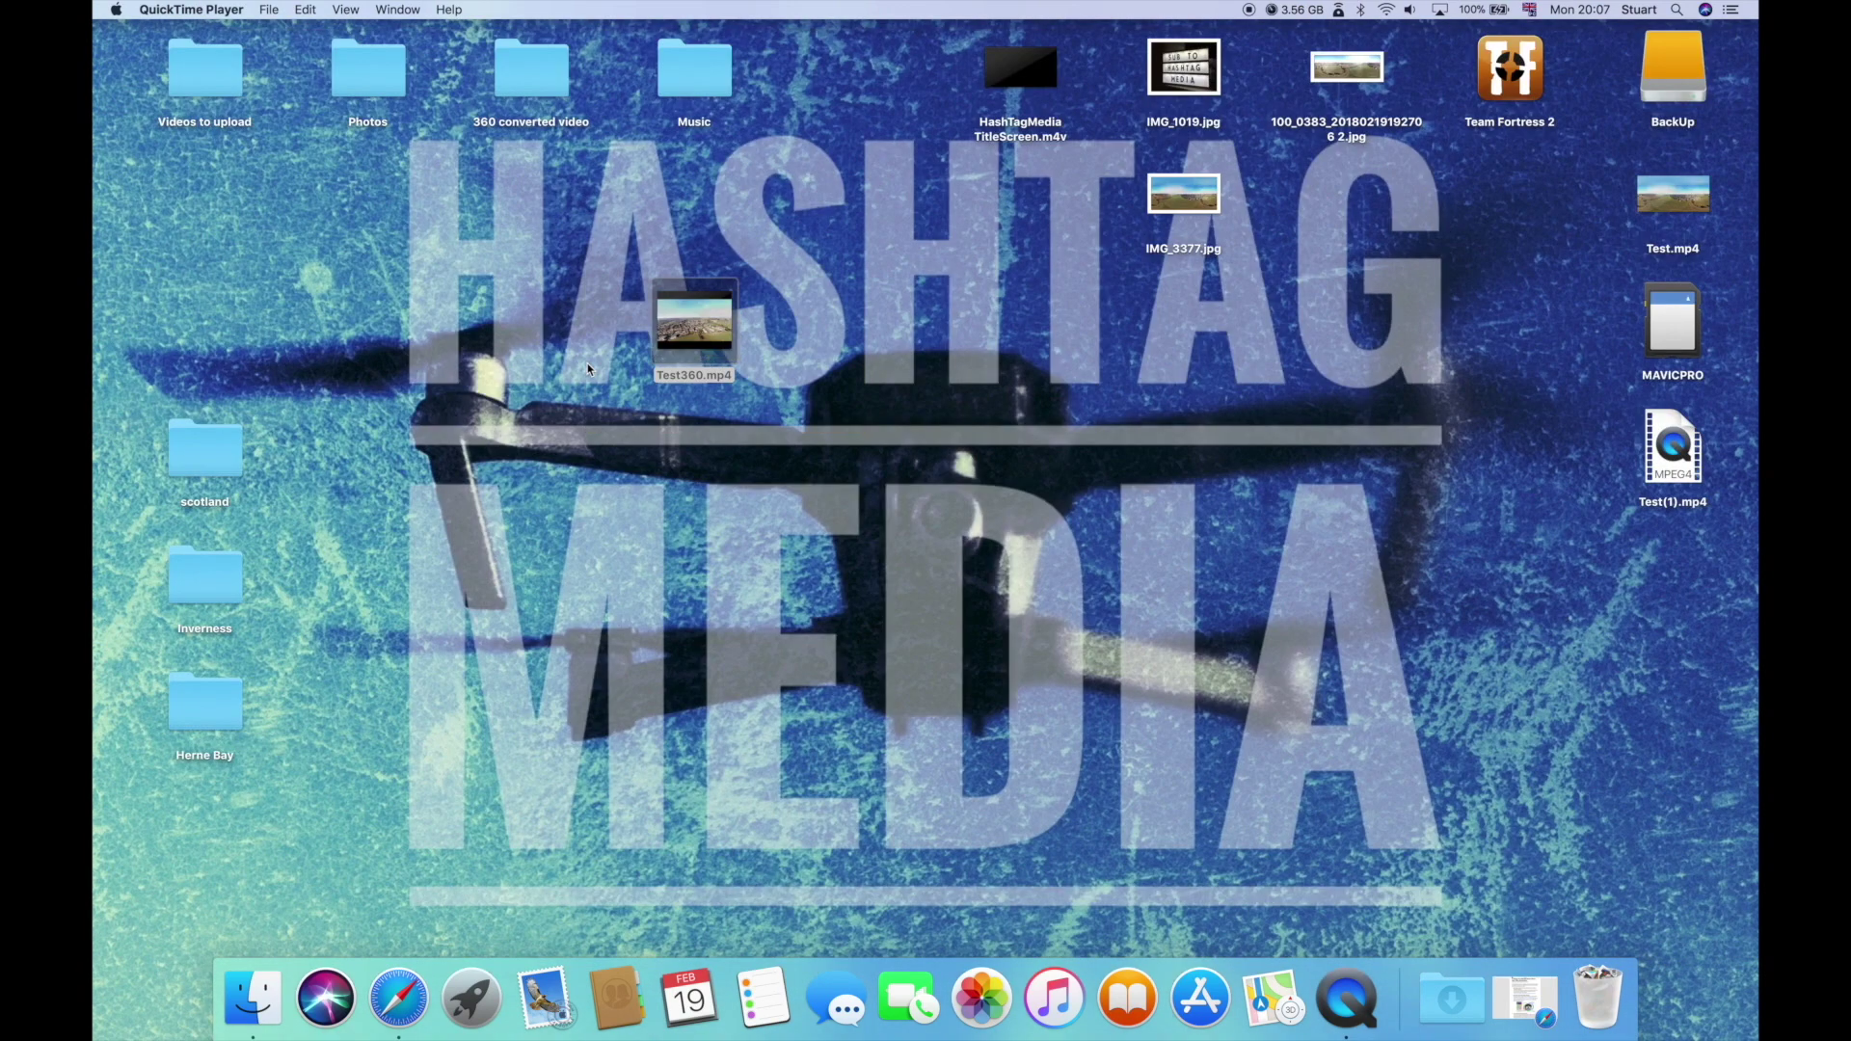
{"action": "key", "text": "super+space"}
{"action": "key", "text": "Return"}
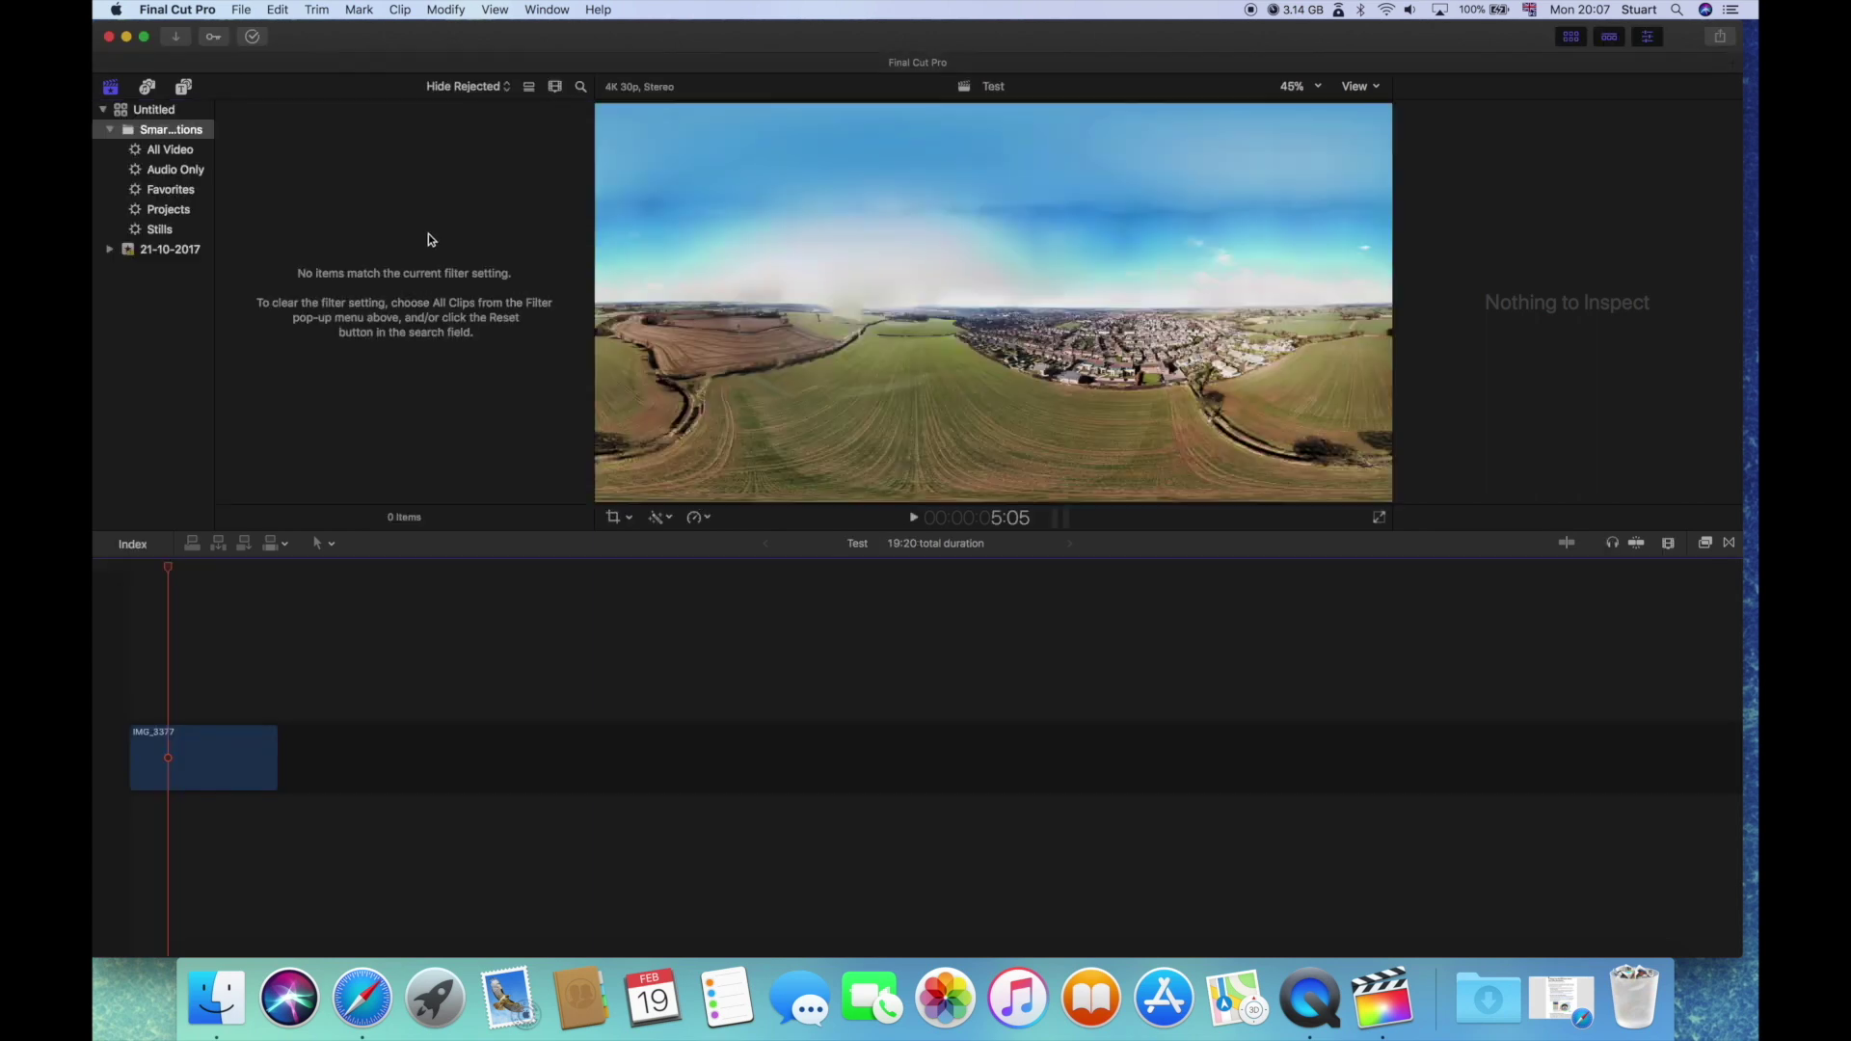
{"action": "left_click", "coordinate": [148, 818]}
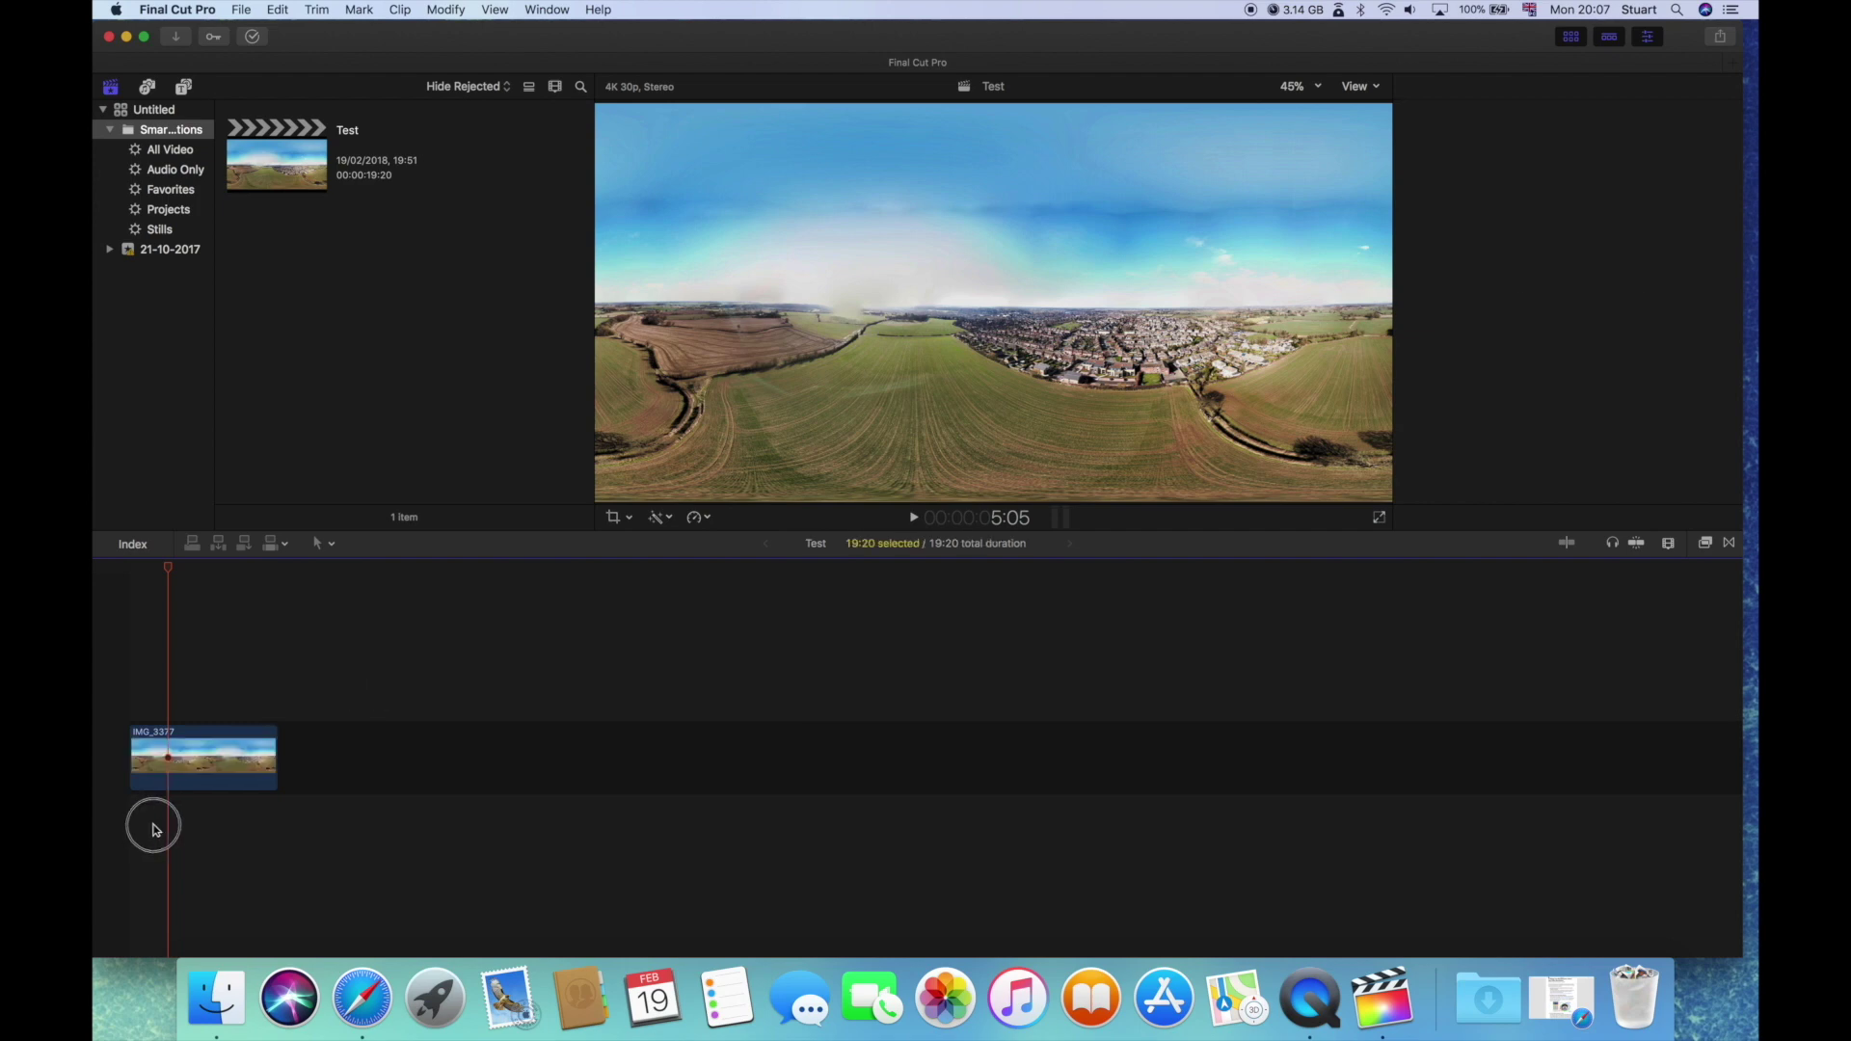
{"action": "key", "text": "Delete"}
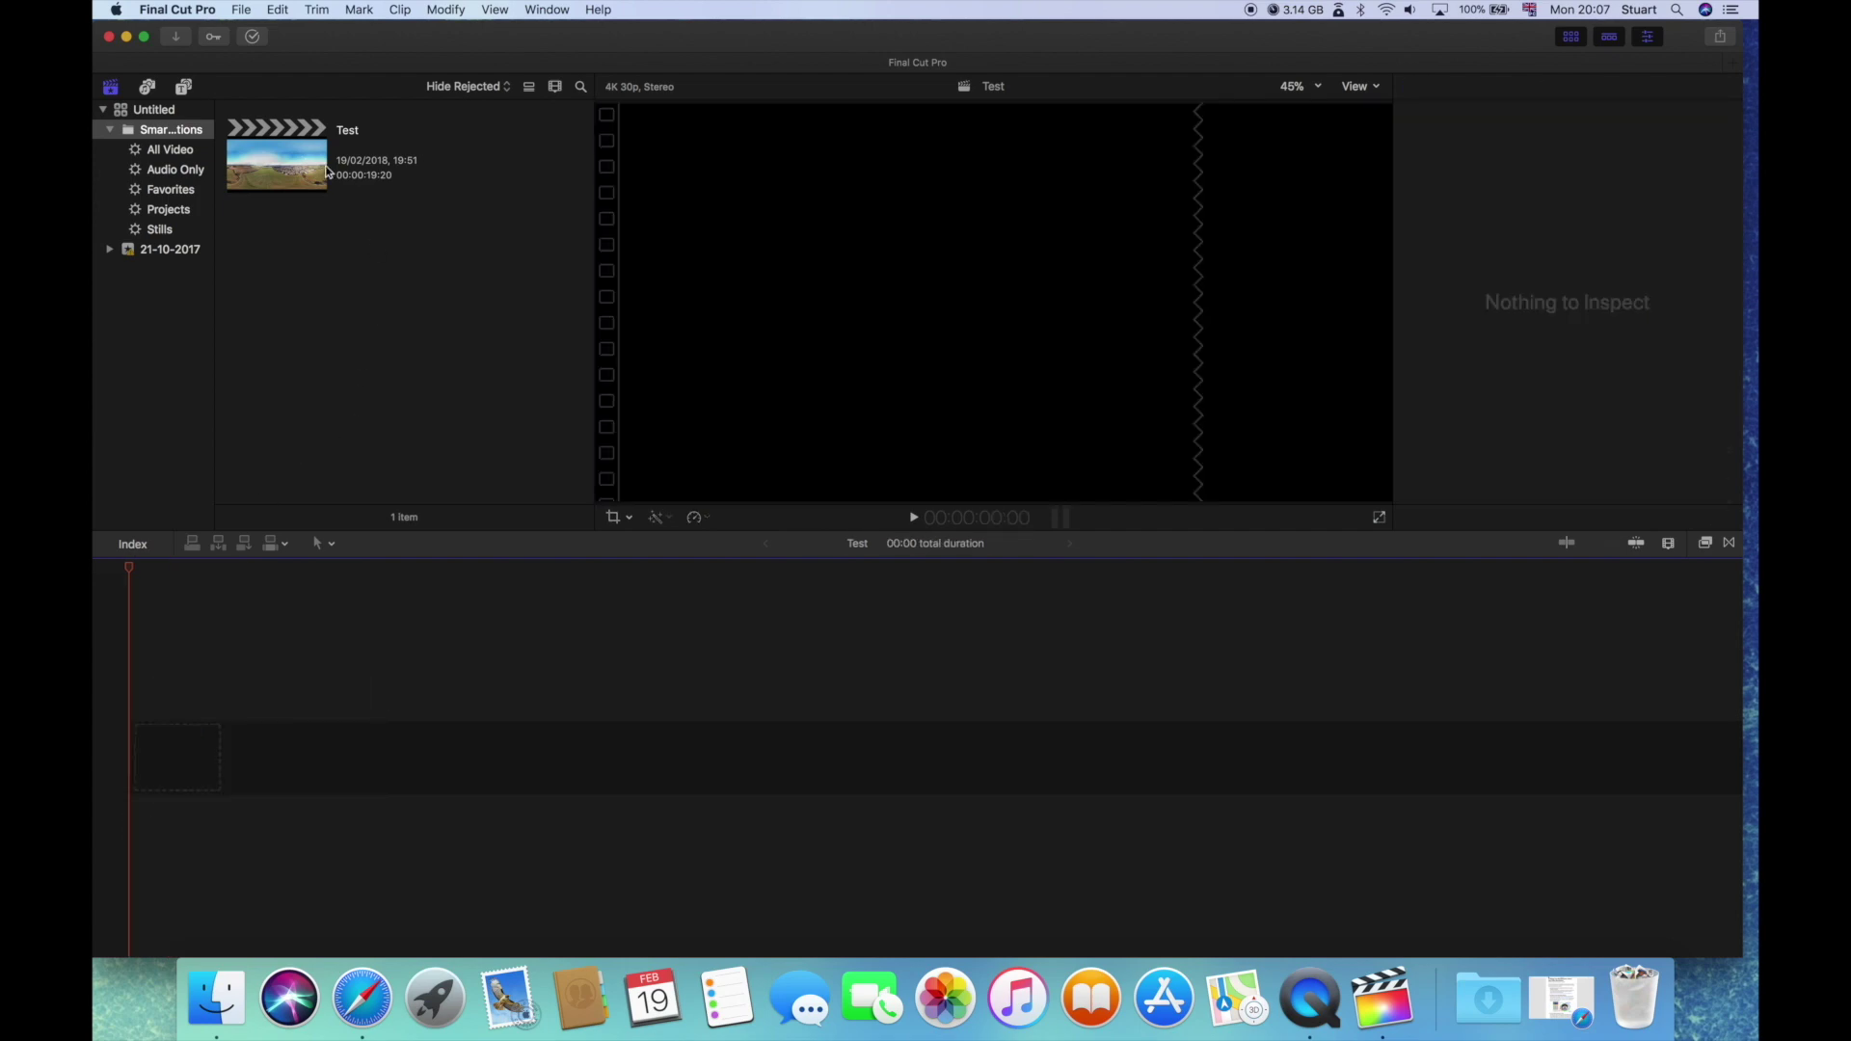
Step: Create a new project named Test 360 with custom 1080p HD, 30p settings
{"action": "left_click", "coordinate": [234, 9]}
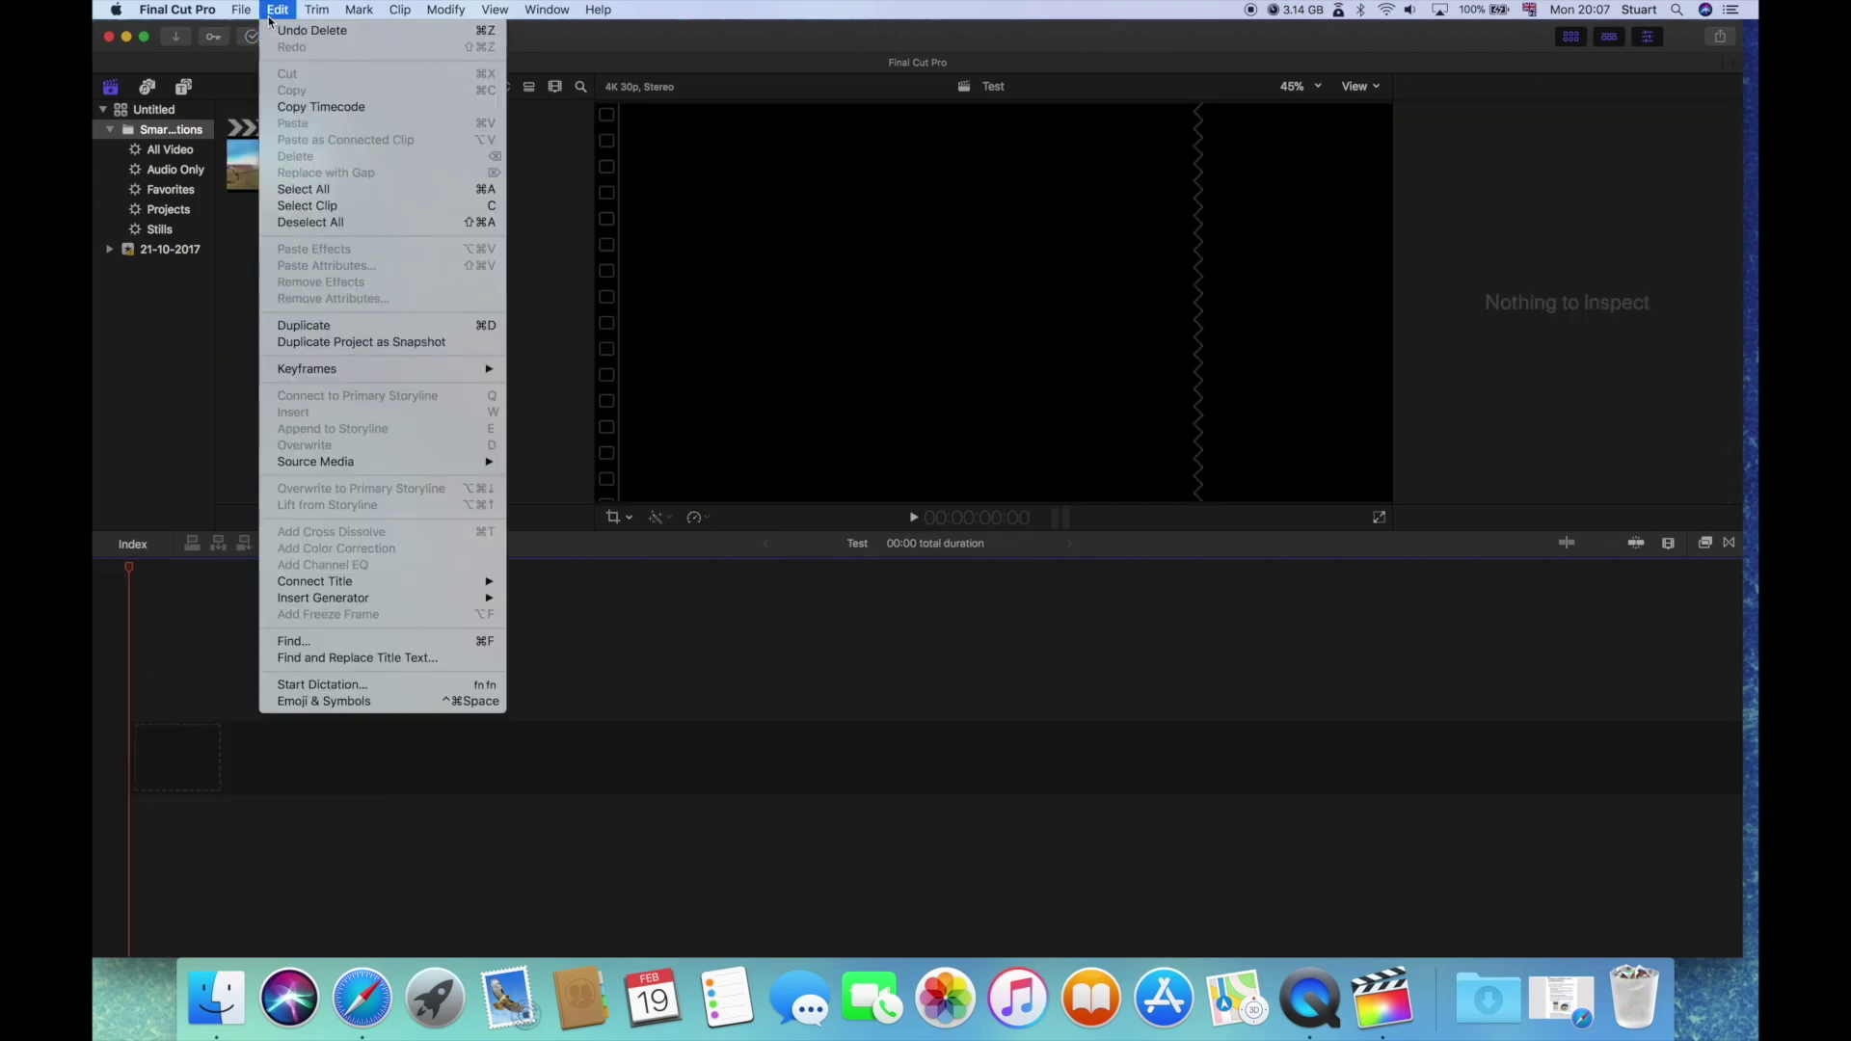
{"action": "mouse_move", "coordinate": [408, 31]}
{"action": "left_click", "coordinate": [521, 36]}
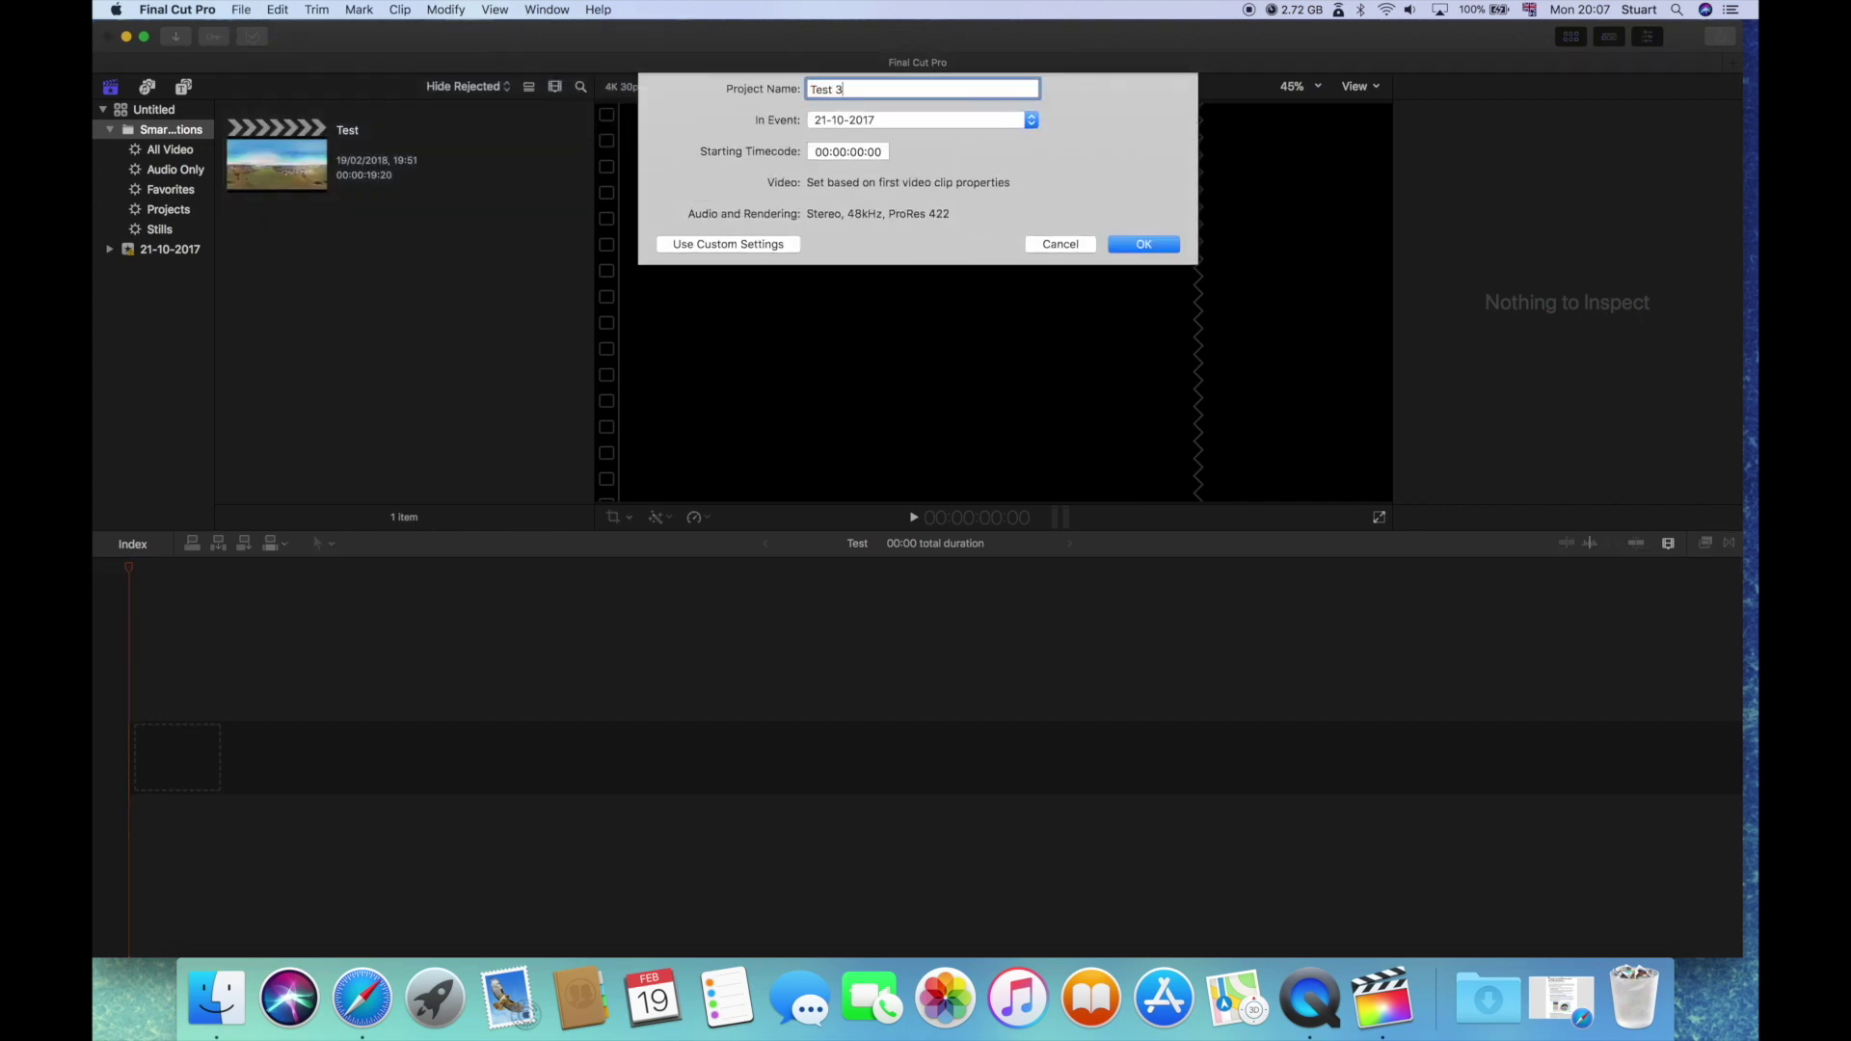
{"action": "left_click", "coordinate": [715, 245]}
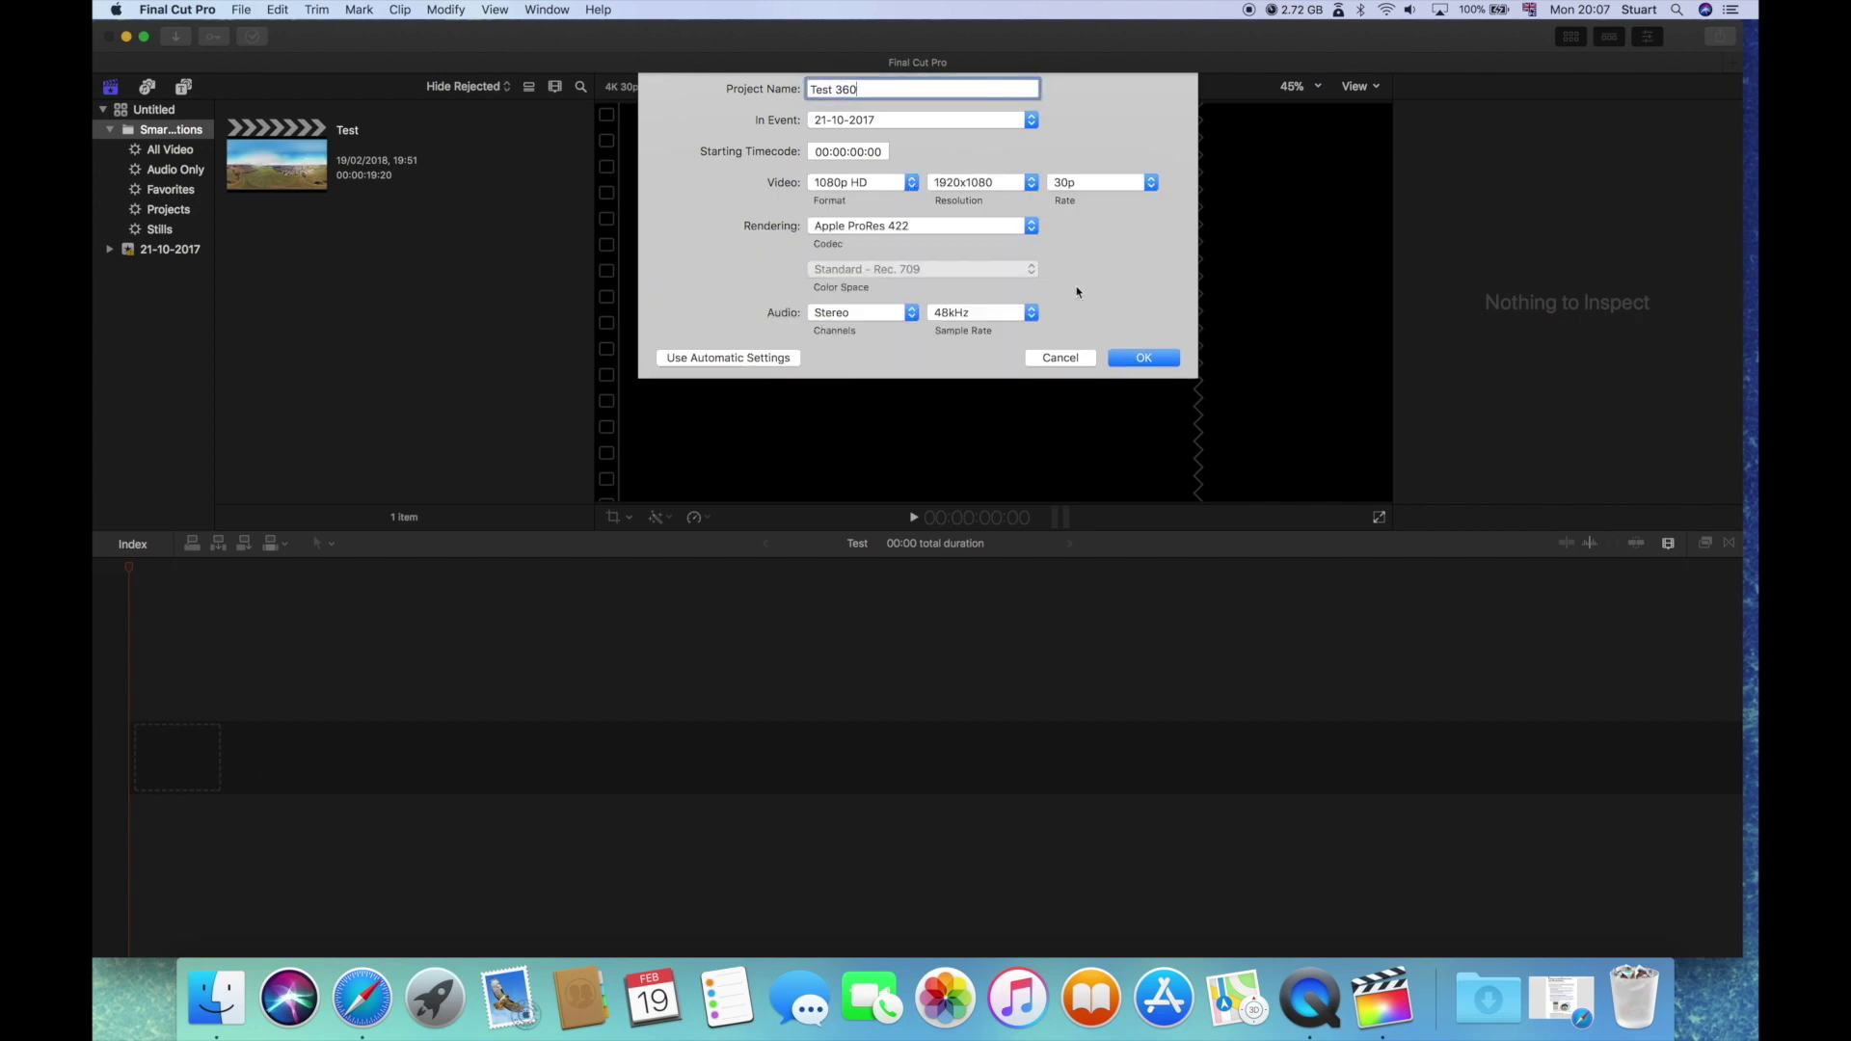
{"action": "left_click", "coordinate": [1152, 367]}
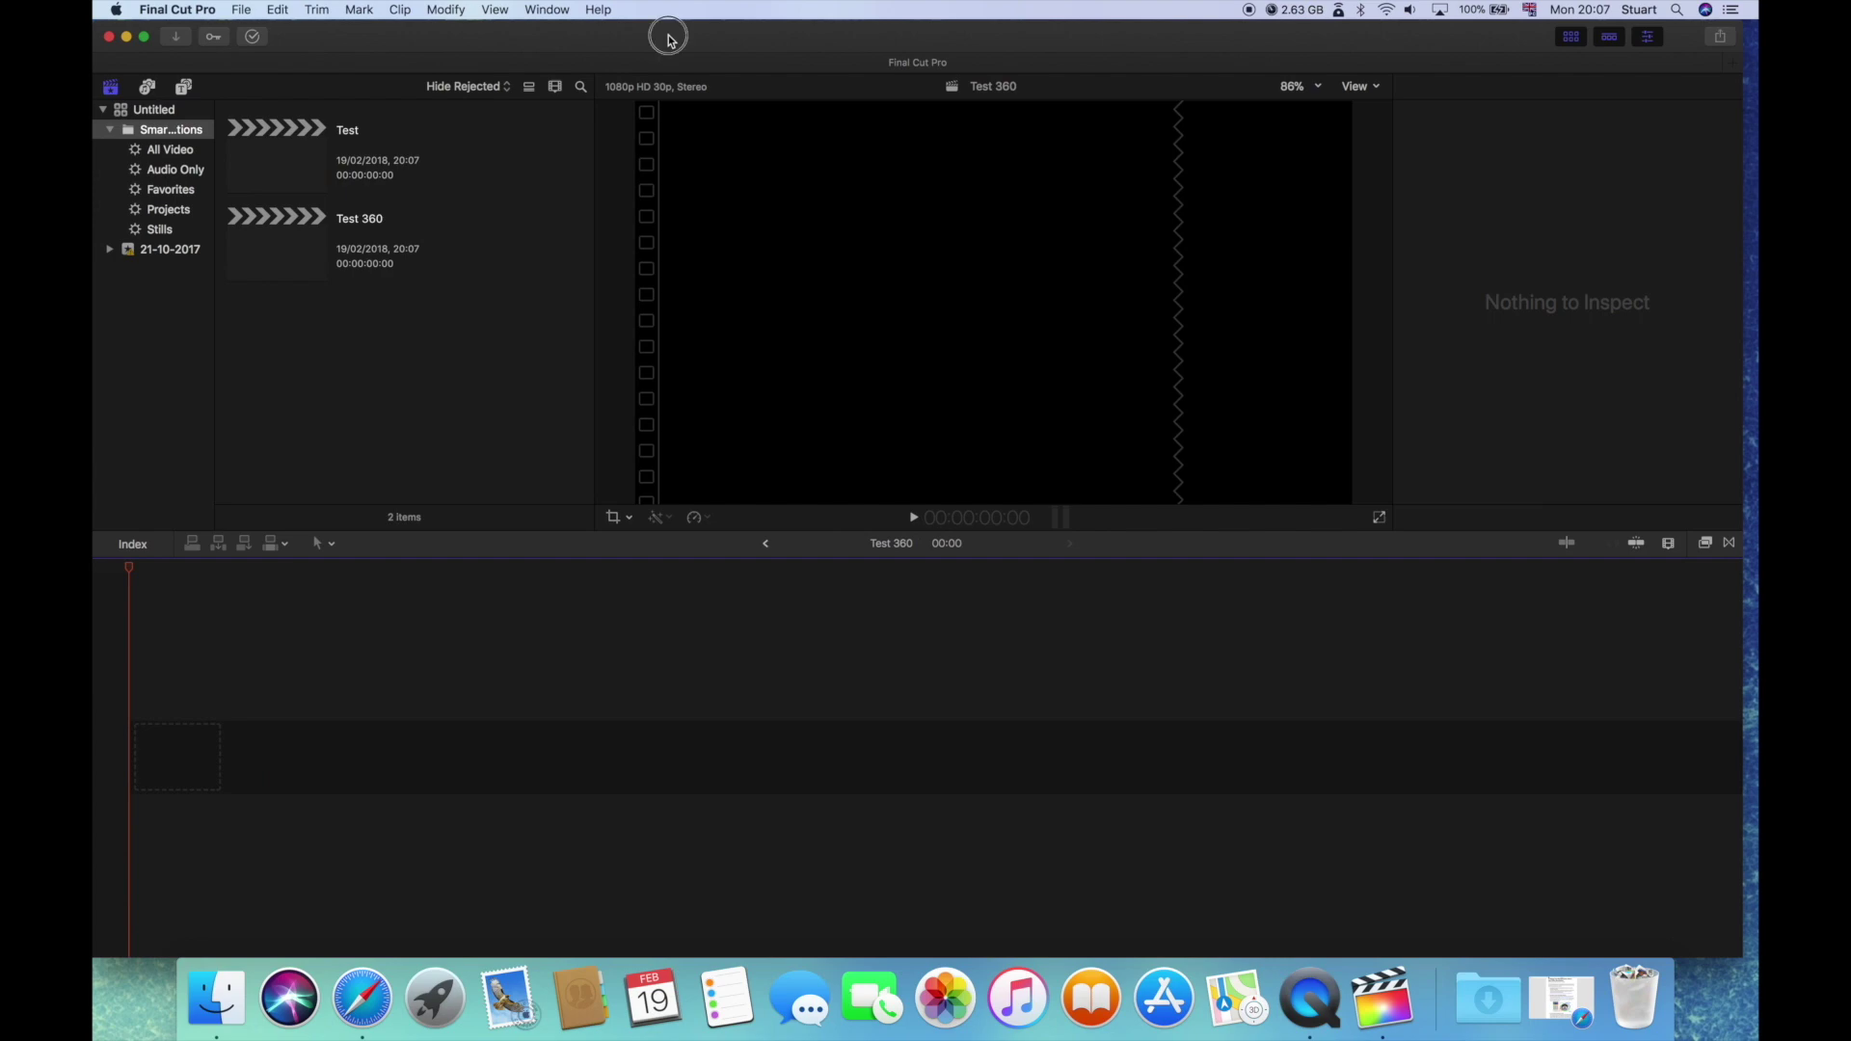
Step: Drag Test360.mp4 into the Test 360 timeline, maximise the window, and play it back
{"action": "left_click_drag", "start_coordinate": [669, 38], "coordinate": [1321, 48]}
{"action": "left_click_drag", "start_coordinate": [799, 459], "coordinate": [903, 676]}
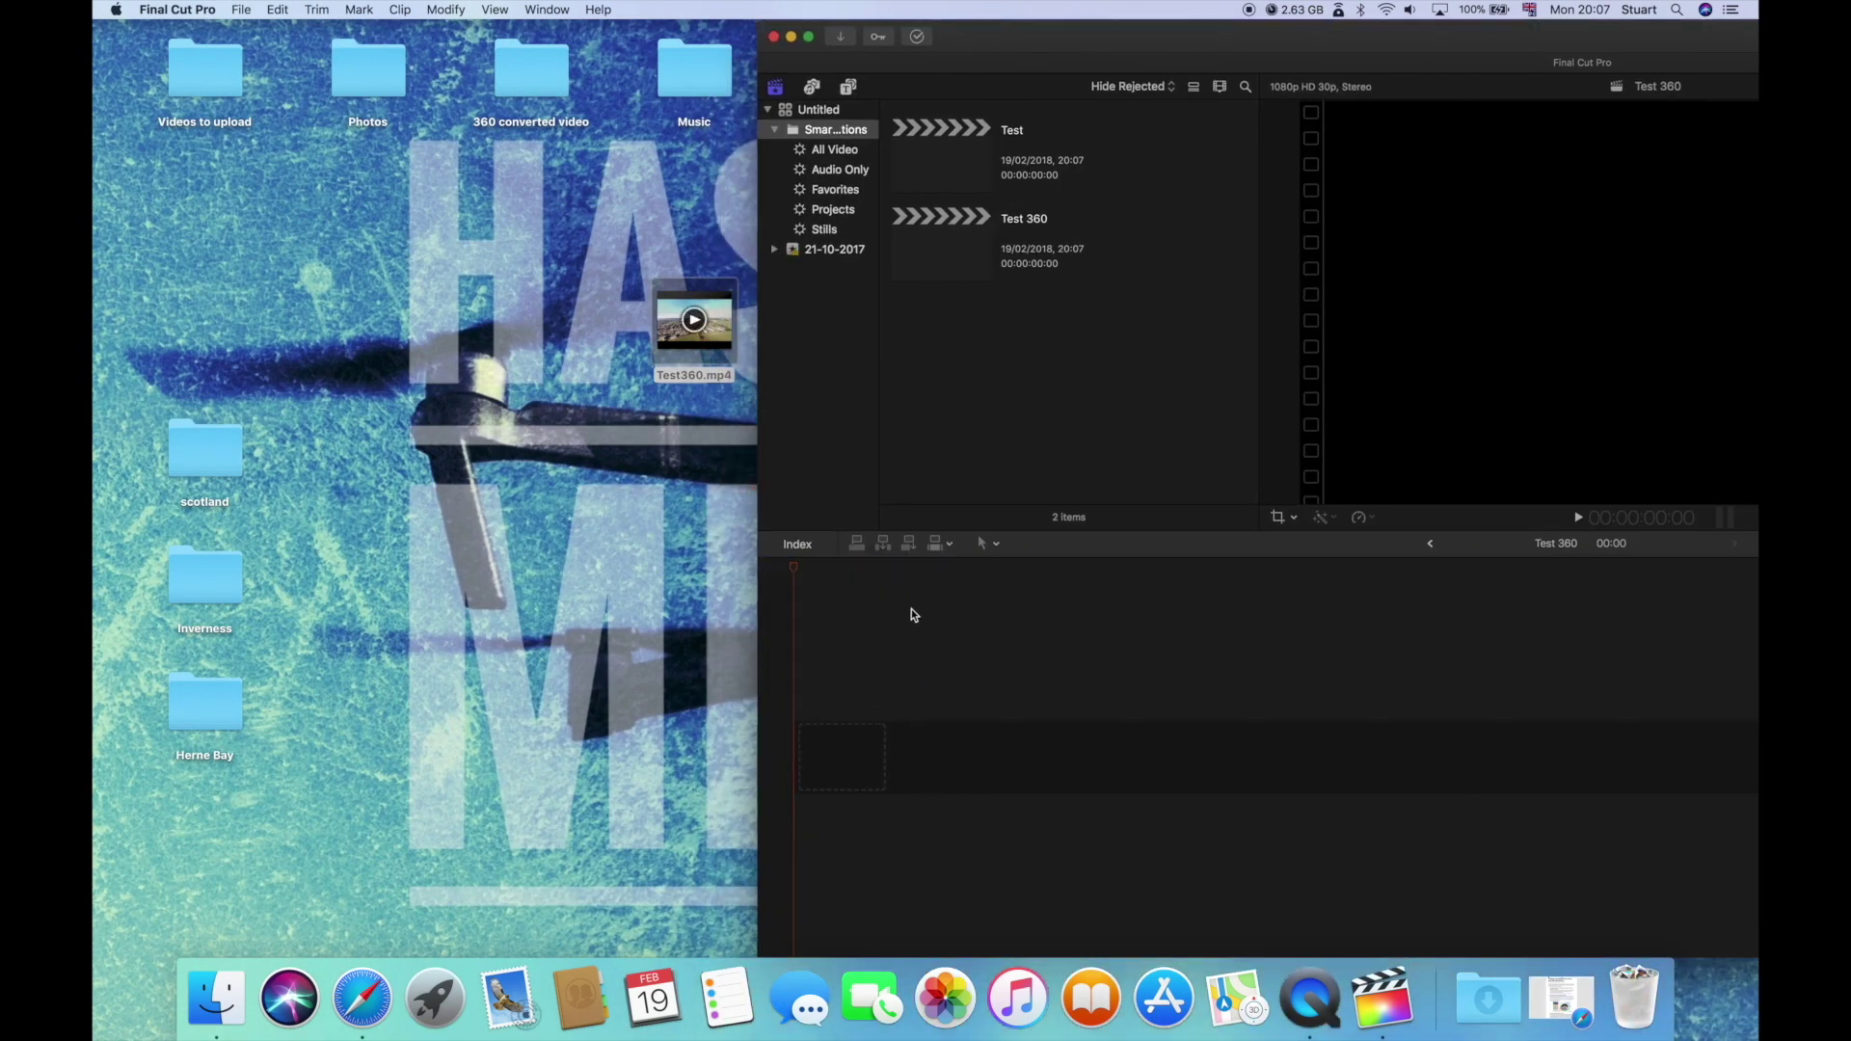
{"action": "double_click", "coordinate": [1075, 42]}
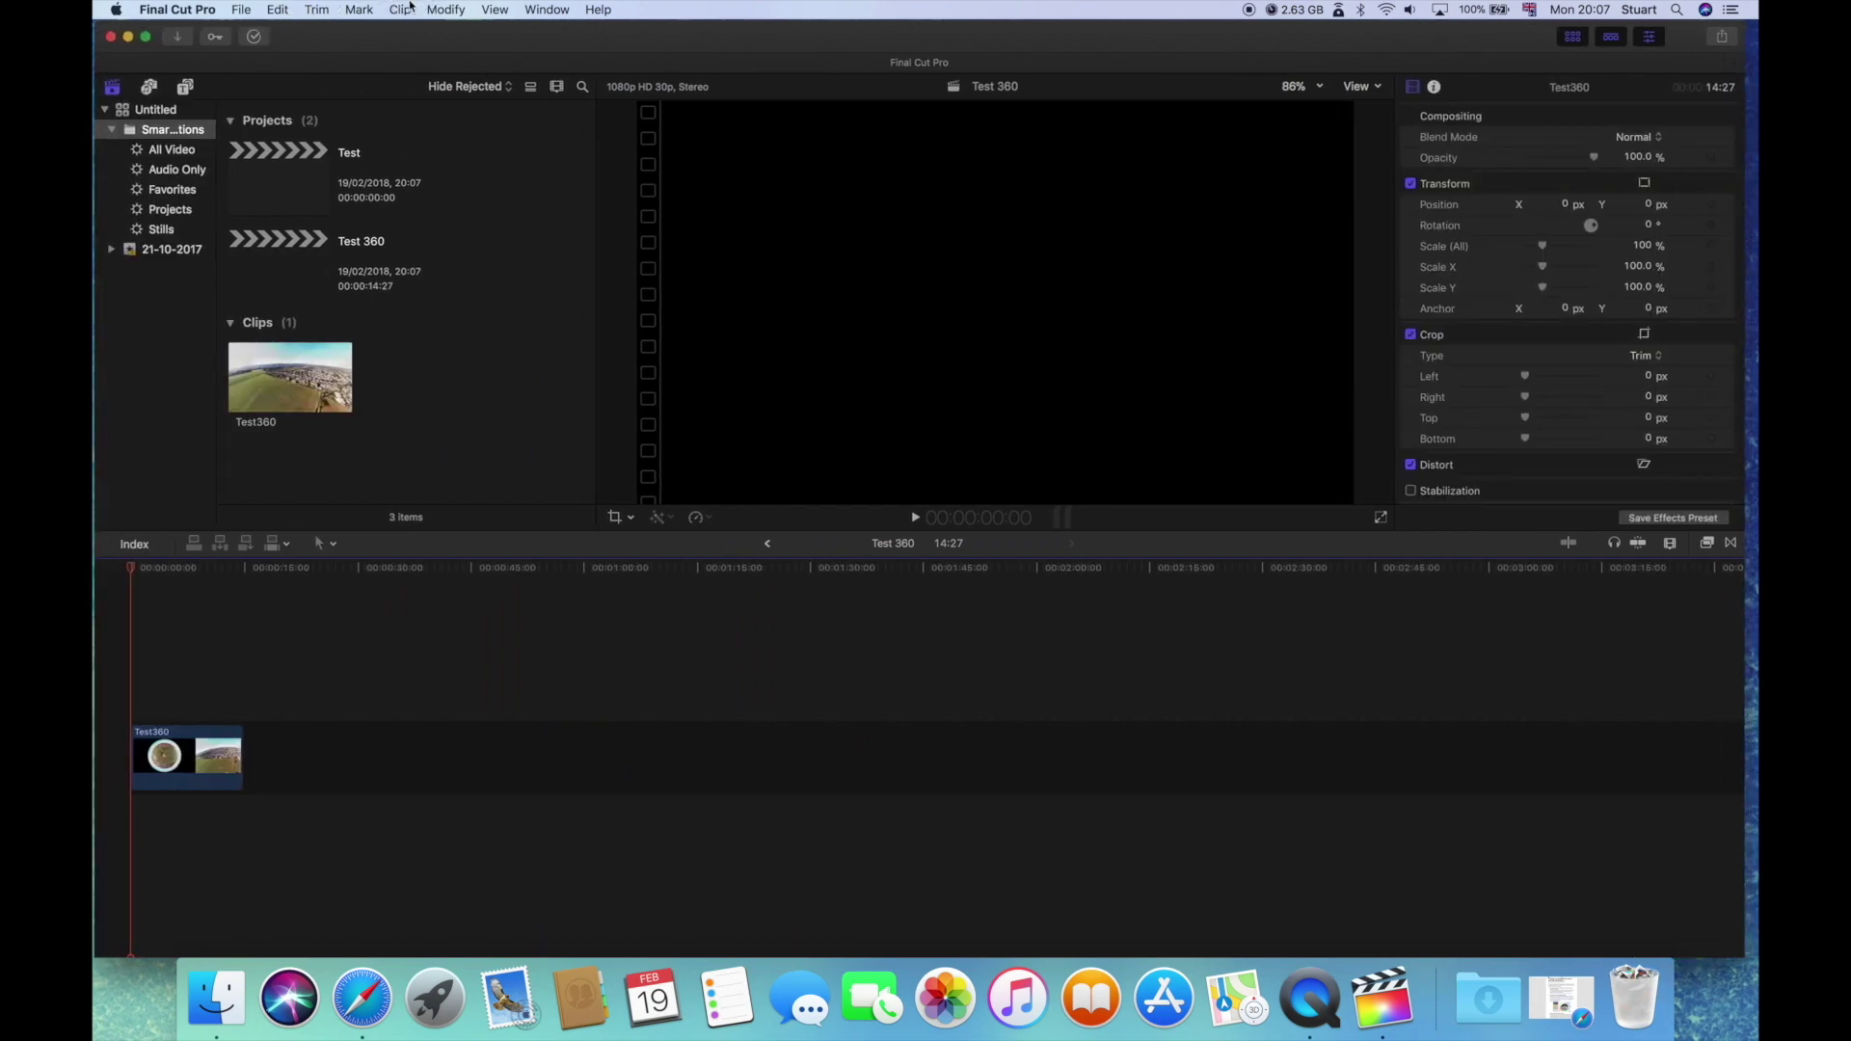
{"action": "key", "text": "space"}
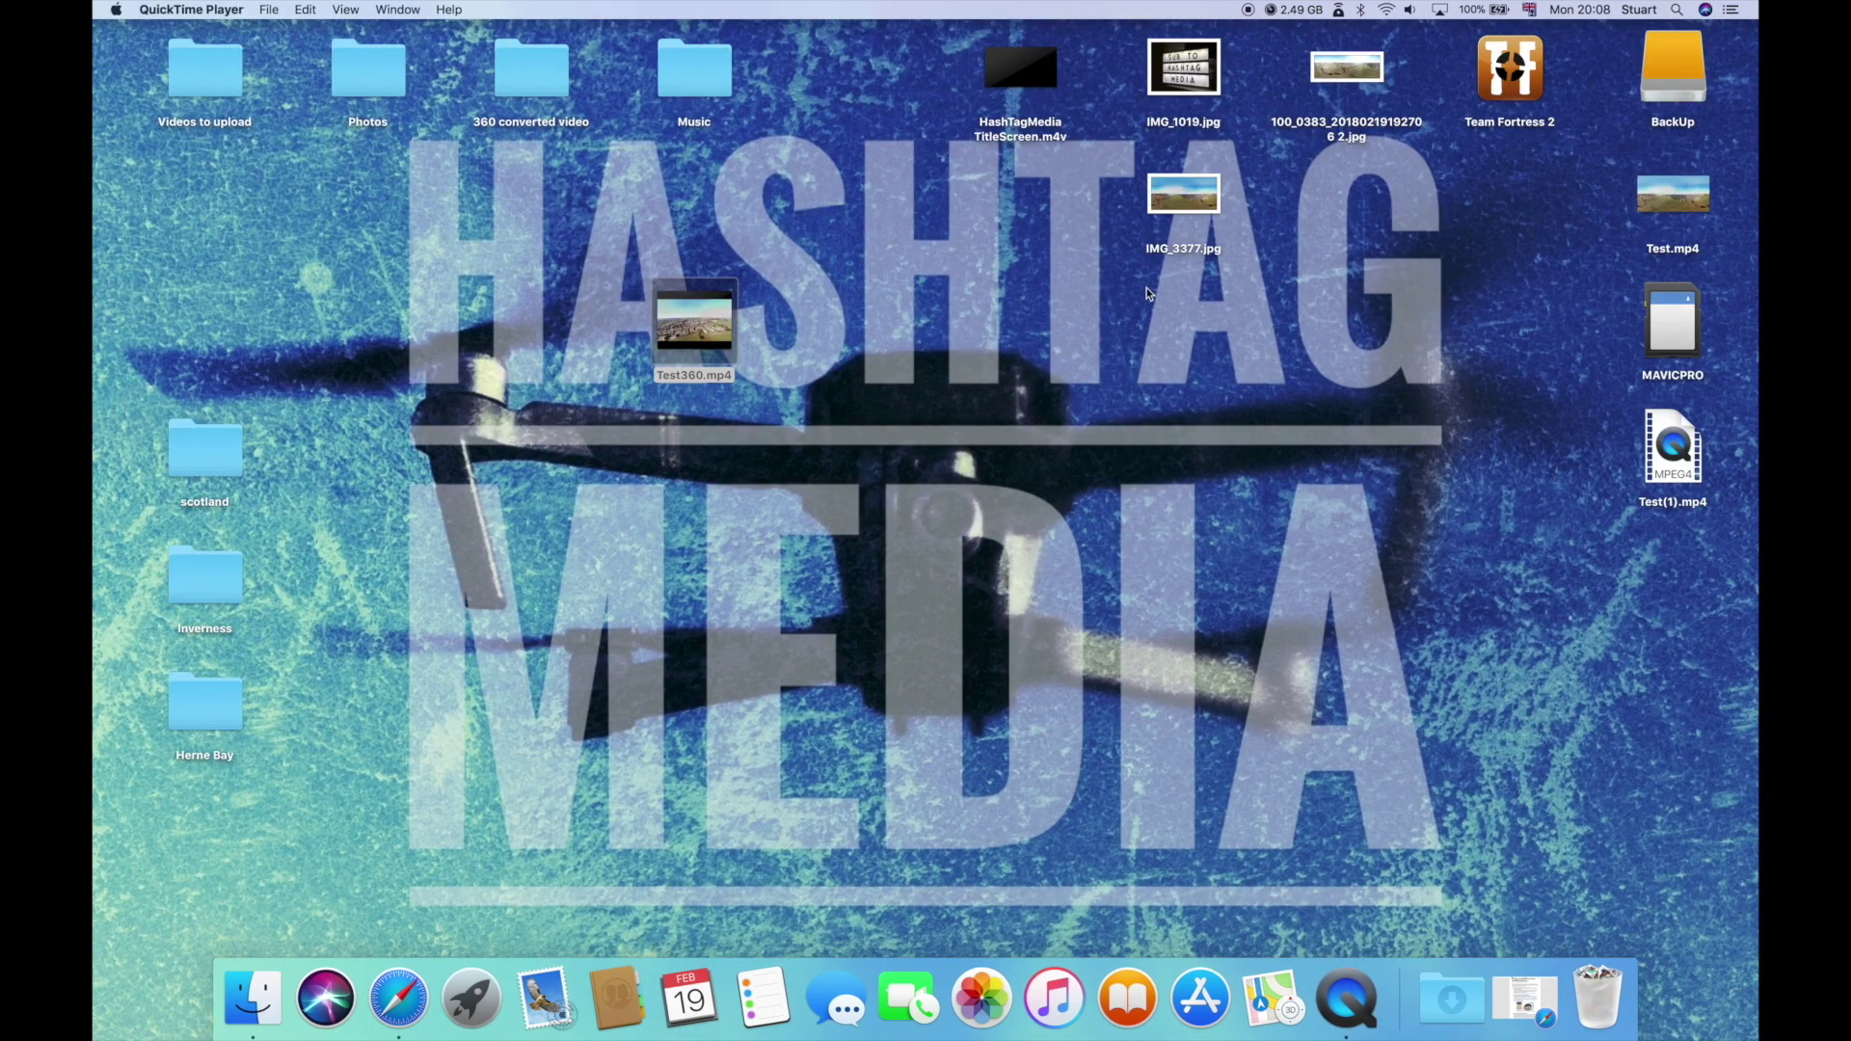
Step: Arrange IMG_3377.jpg, Test.mp4 and Test360.mp4 in a row on the desktop
{"action": "left_click", "coordinate": [1200, 186]}
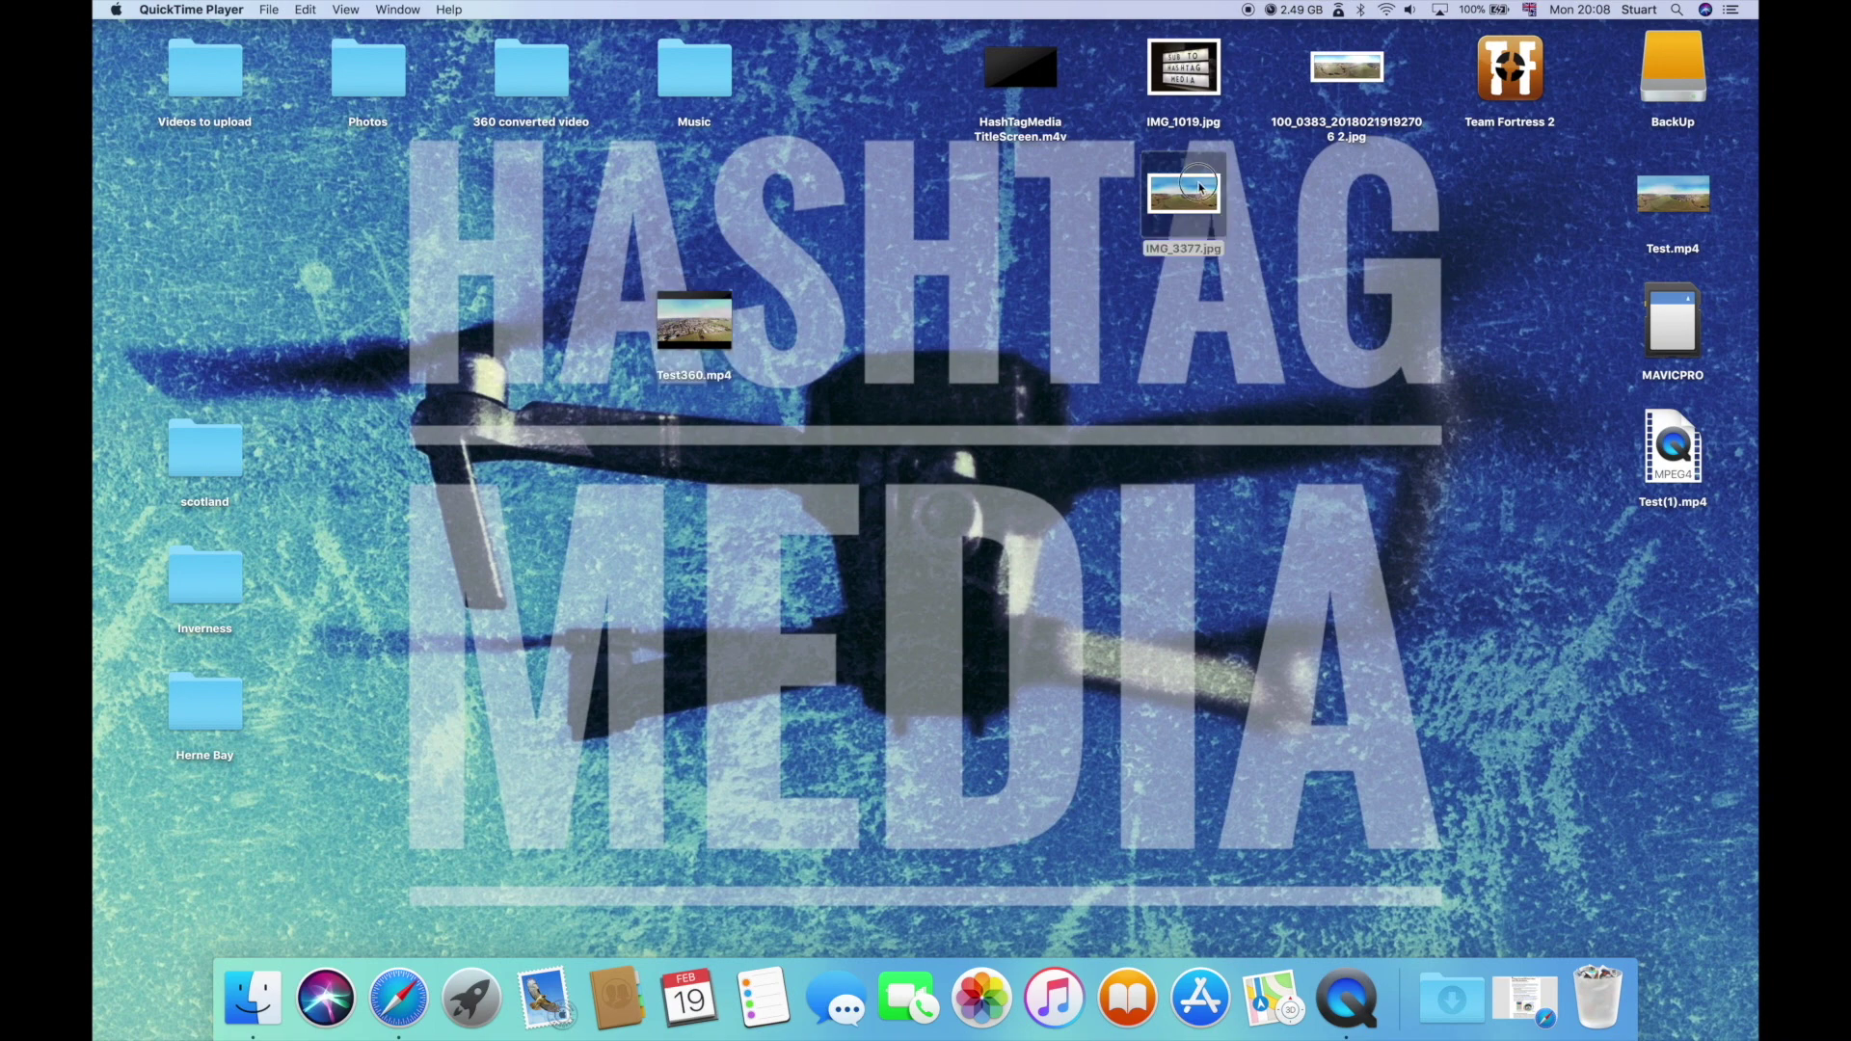
{"action": "left_click_drag", "start_coordinate": [868, 311], "coordinate": [870, 314]}
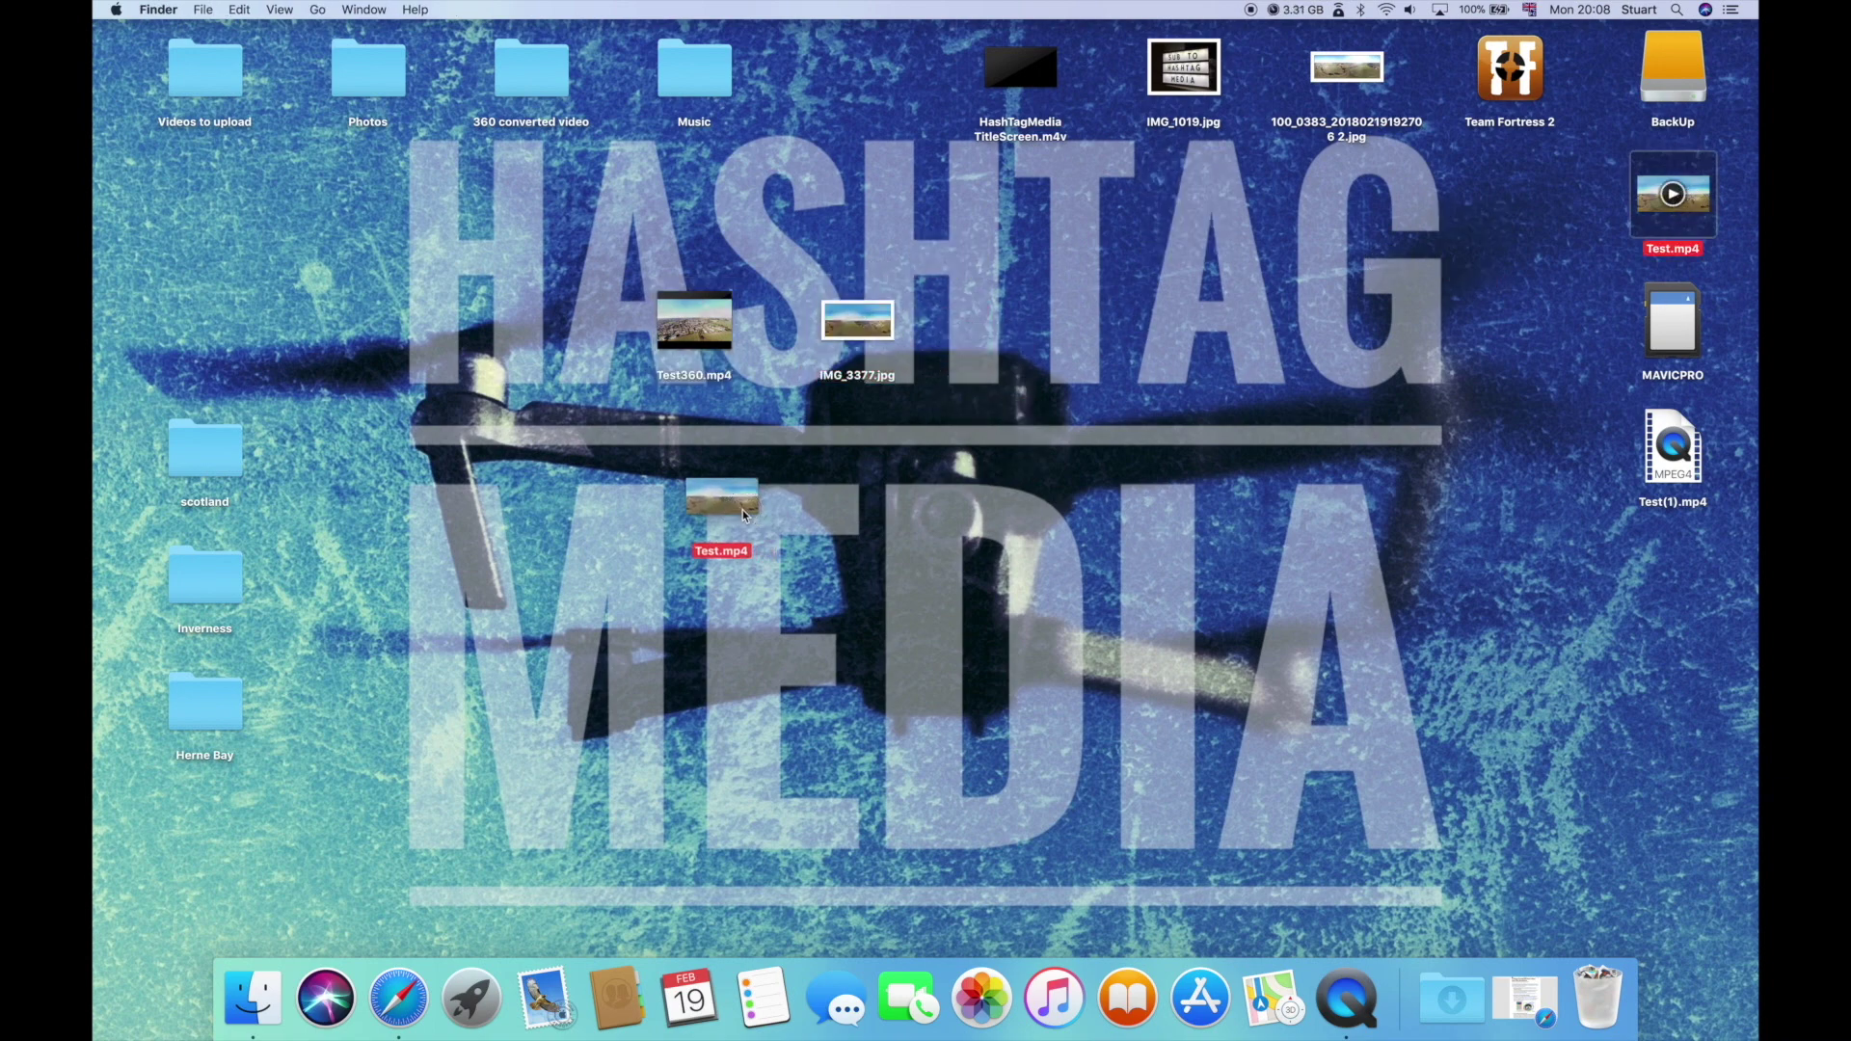
{"action": "left_click_drag", "start_coordinate": [745, 516], "coordinate": [718, 465]}
{"action": "left_click_drag", "start_coordinate": [694, 318], "coordinate": [868, 454]}
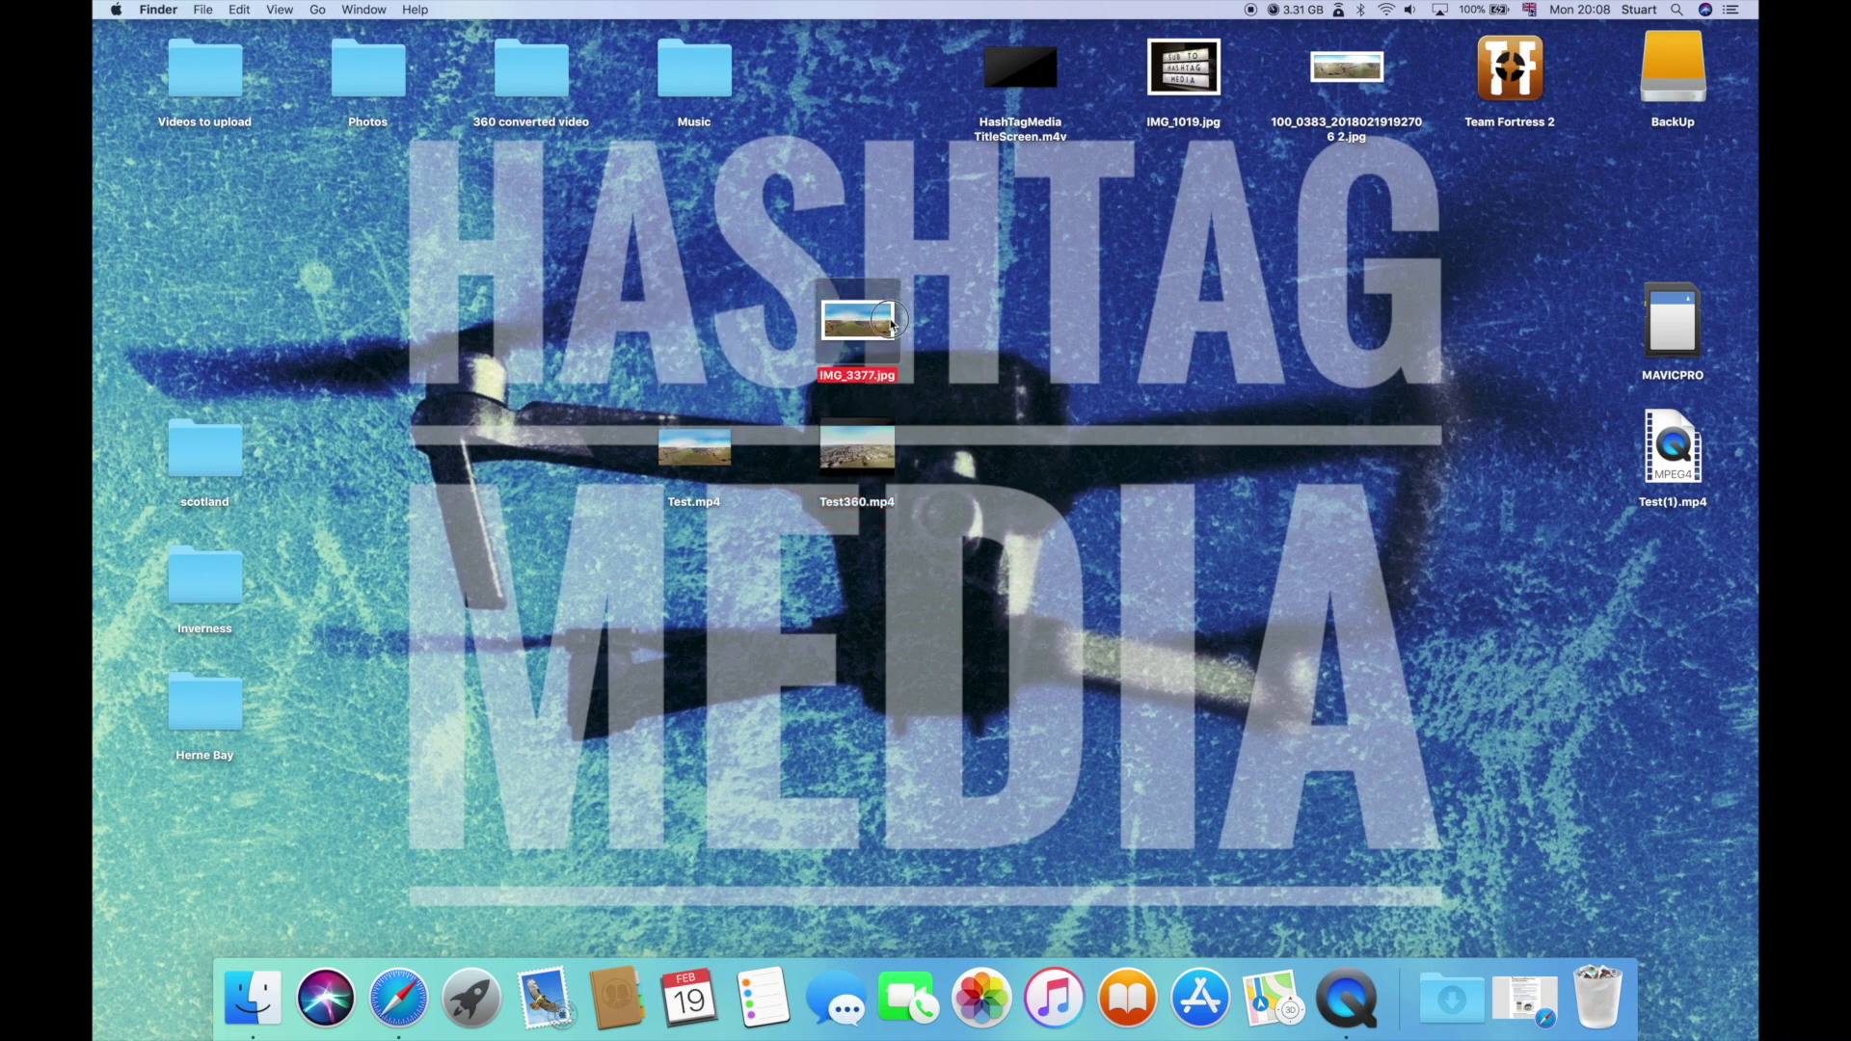
{"action": "left_click_drag", "start_coordinate": [891, 323], "coordinate": [553, 458]}
Step: Open IMG_3377.jpg in Preview, shrink the window and place it top-left
{"action": "double_click", "coordinate": [553, 458]}
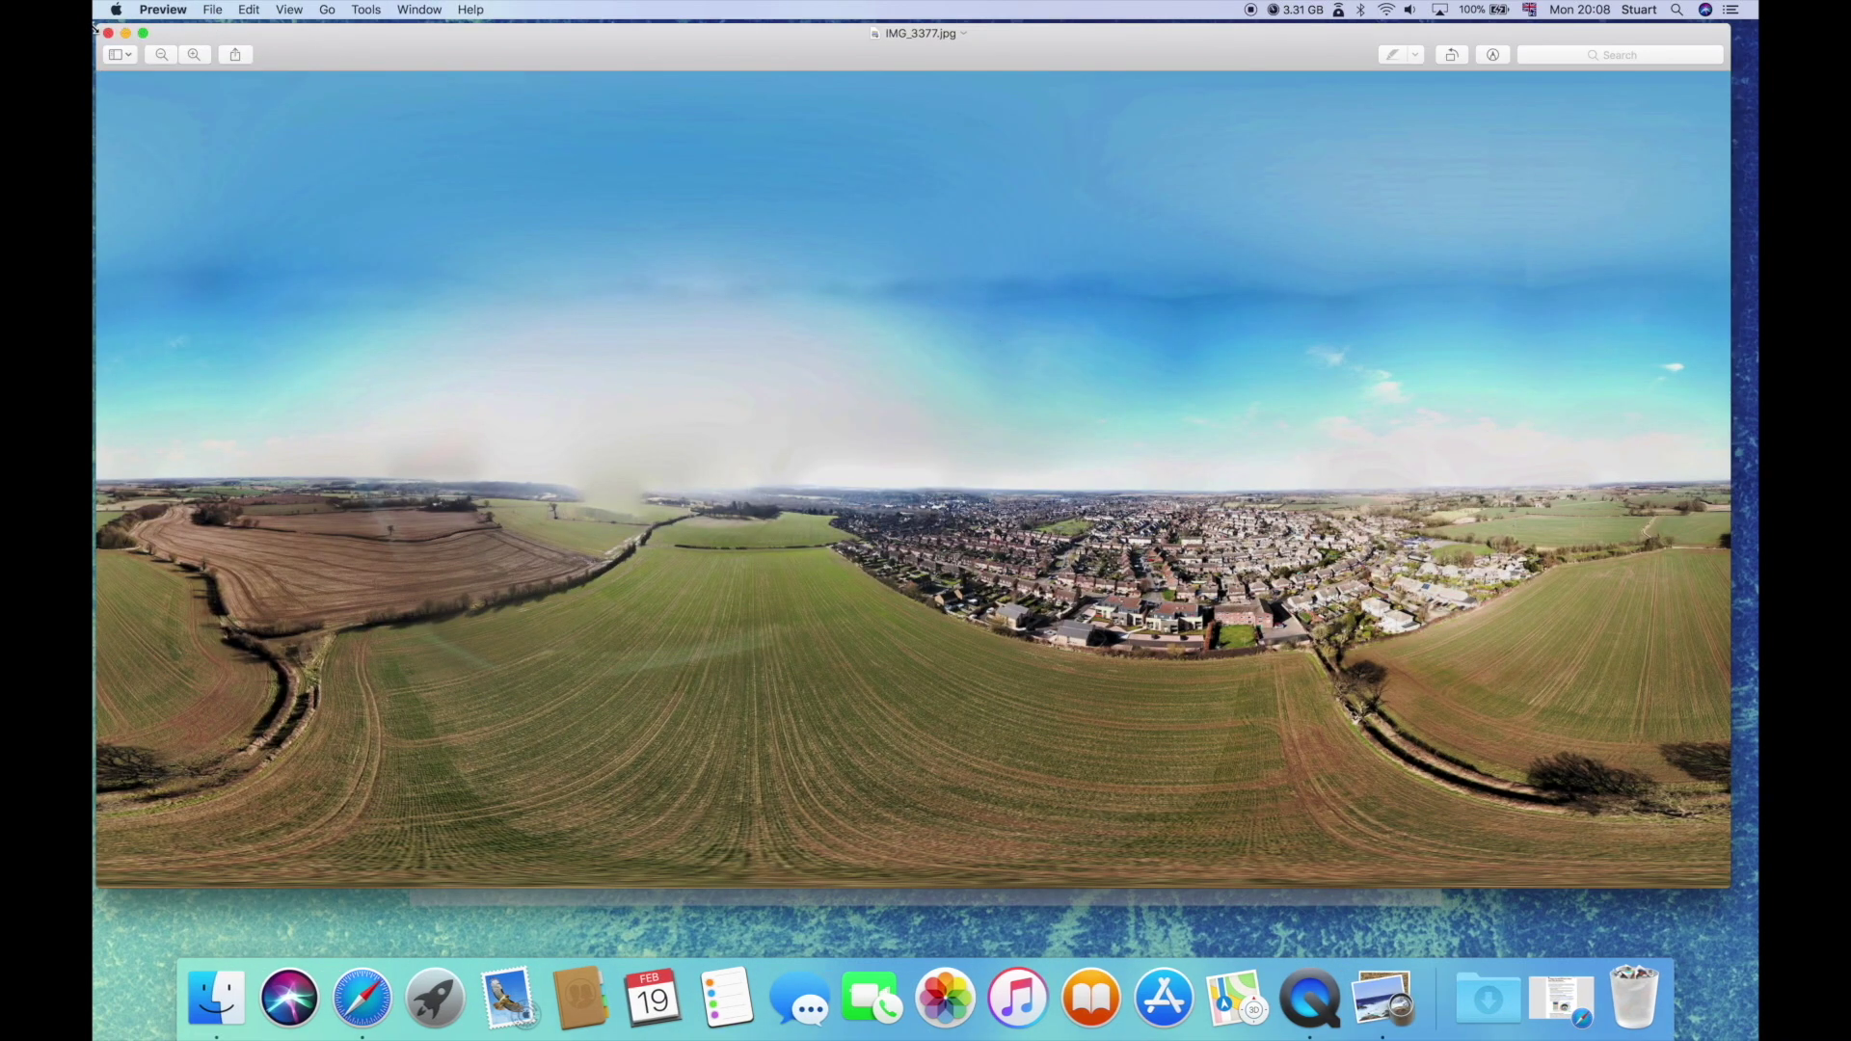
{"action": "left_click_drag", "start_coordinate": [96, 29], "coordinate": [1003, 498]}
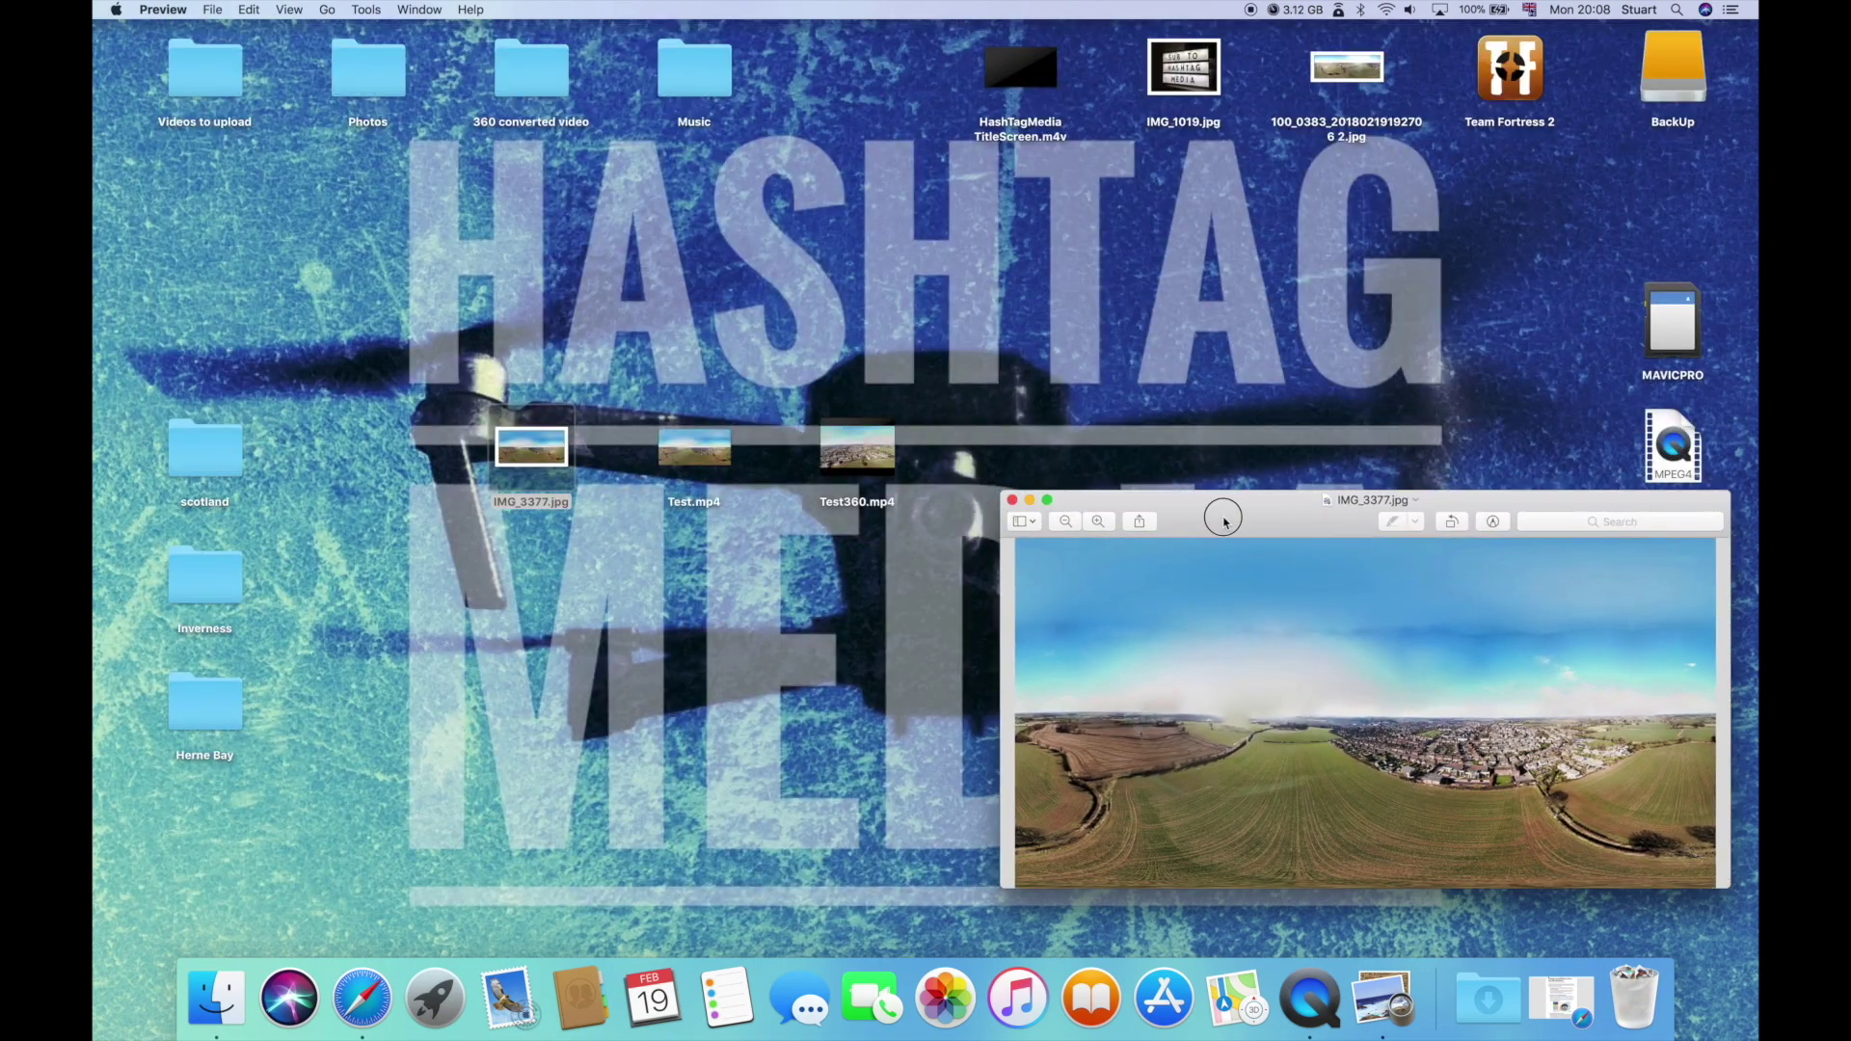
{"action": "left_click_drag", "start_coordinate": [1224, 522], "coordinate": [317, 11]}
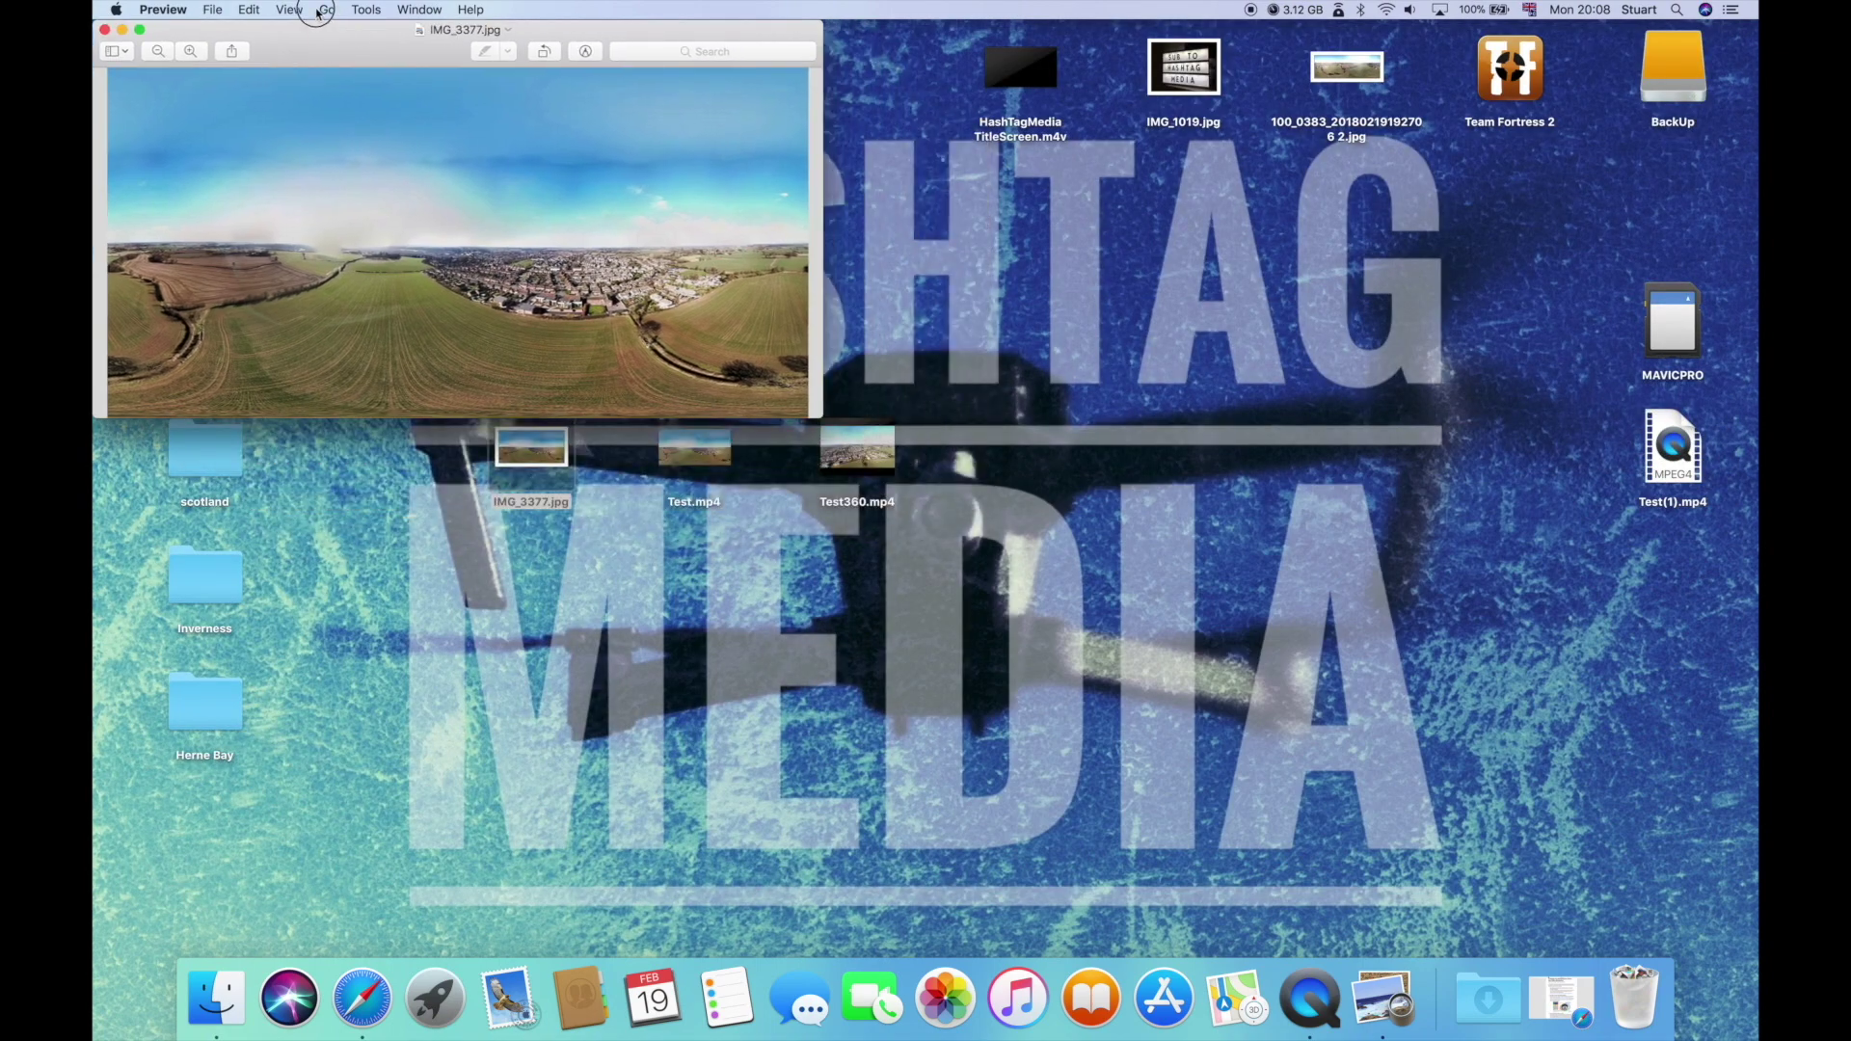
Step: Open Test.mp4 and Test360.mp4 side by side below the image and play Test360.mp4
{"action": "double_click", "coordinate": [697, 471]}
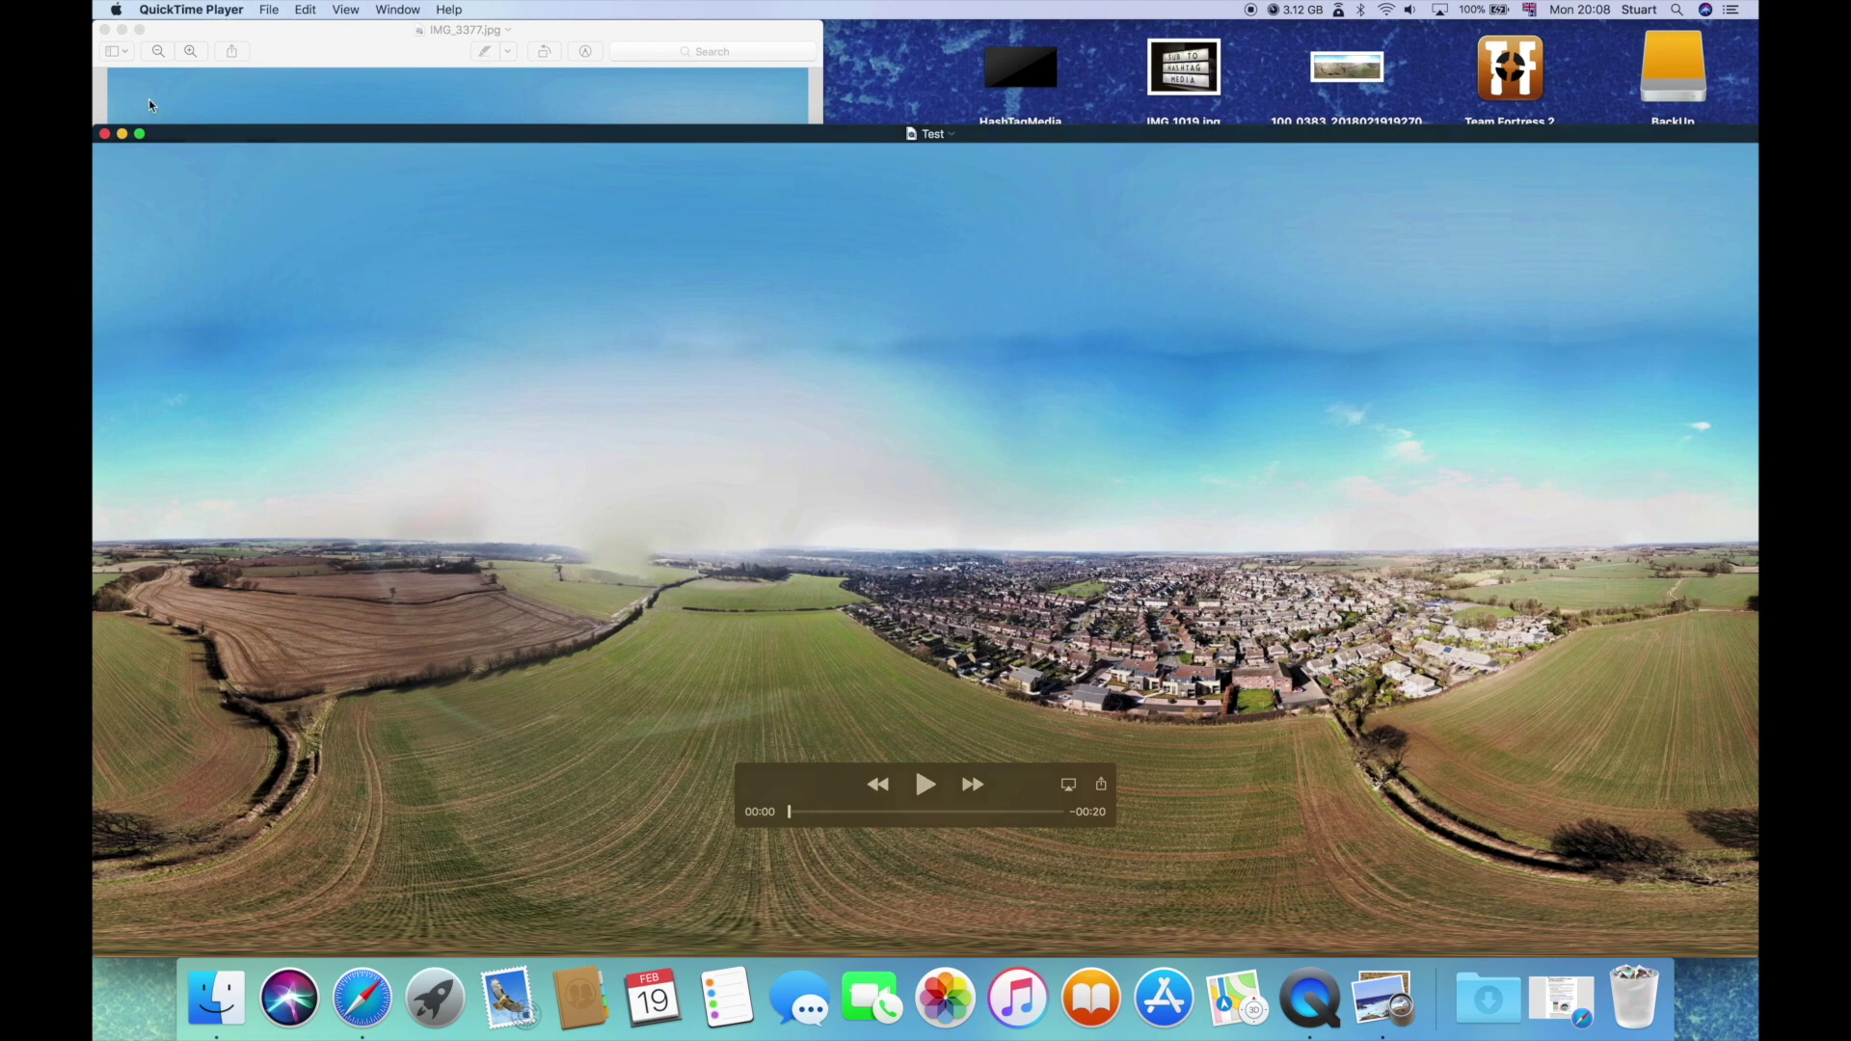
{"action": "left_click_drag", "start_coordinate": [97, 125], "coordinate": [1118, 544]}
{"action": "left_click_drag", "start_coordinate": [1374, 646], "coordinate": [382, 525]}
{"action": "double_click", "coordinate": [885, 472]}
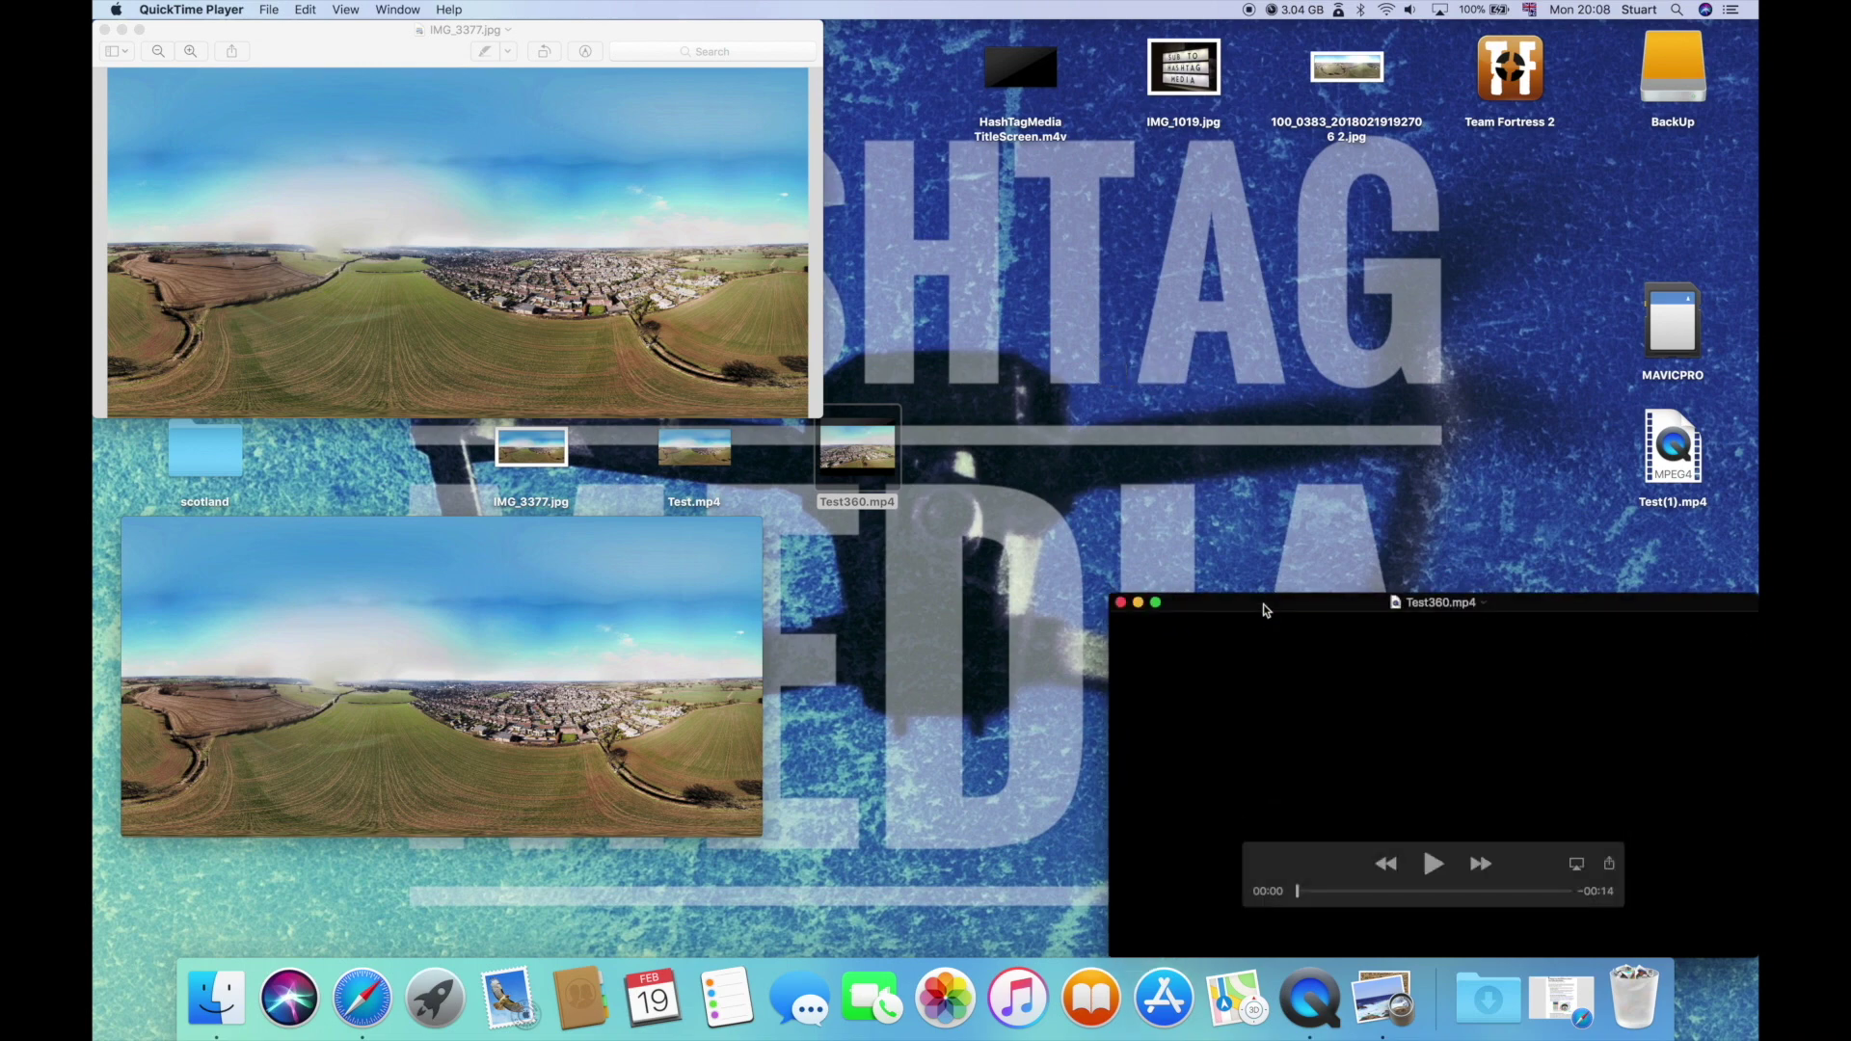
{"action": "left_click_drag", "start_coordinate": [1264, 605], "coordinate": [983, 506]}
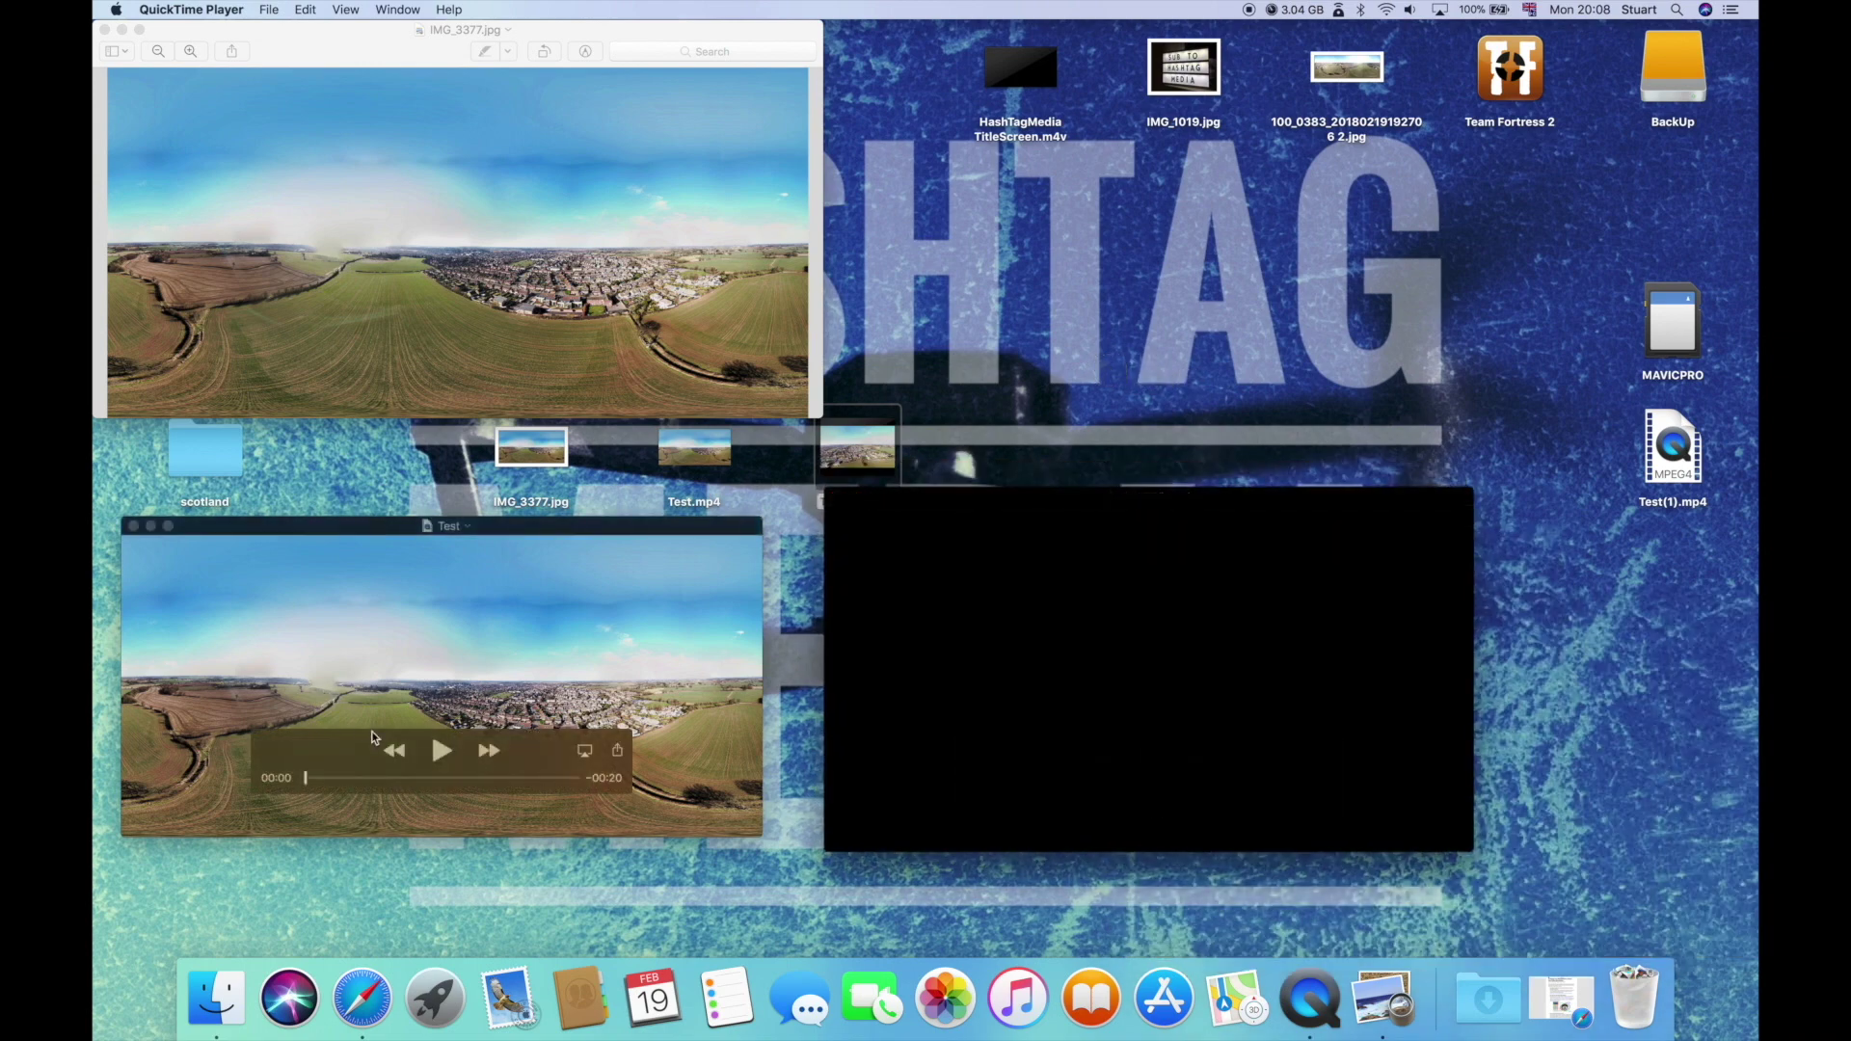
{"action": "left_click", "coordinate": [1148, 758]}
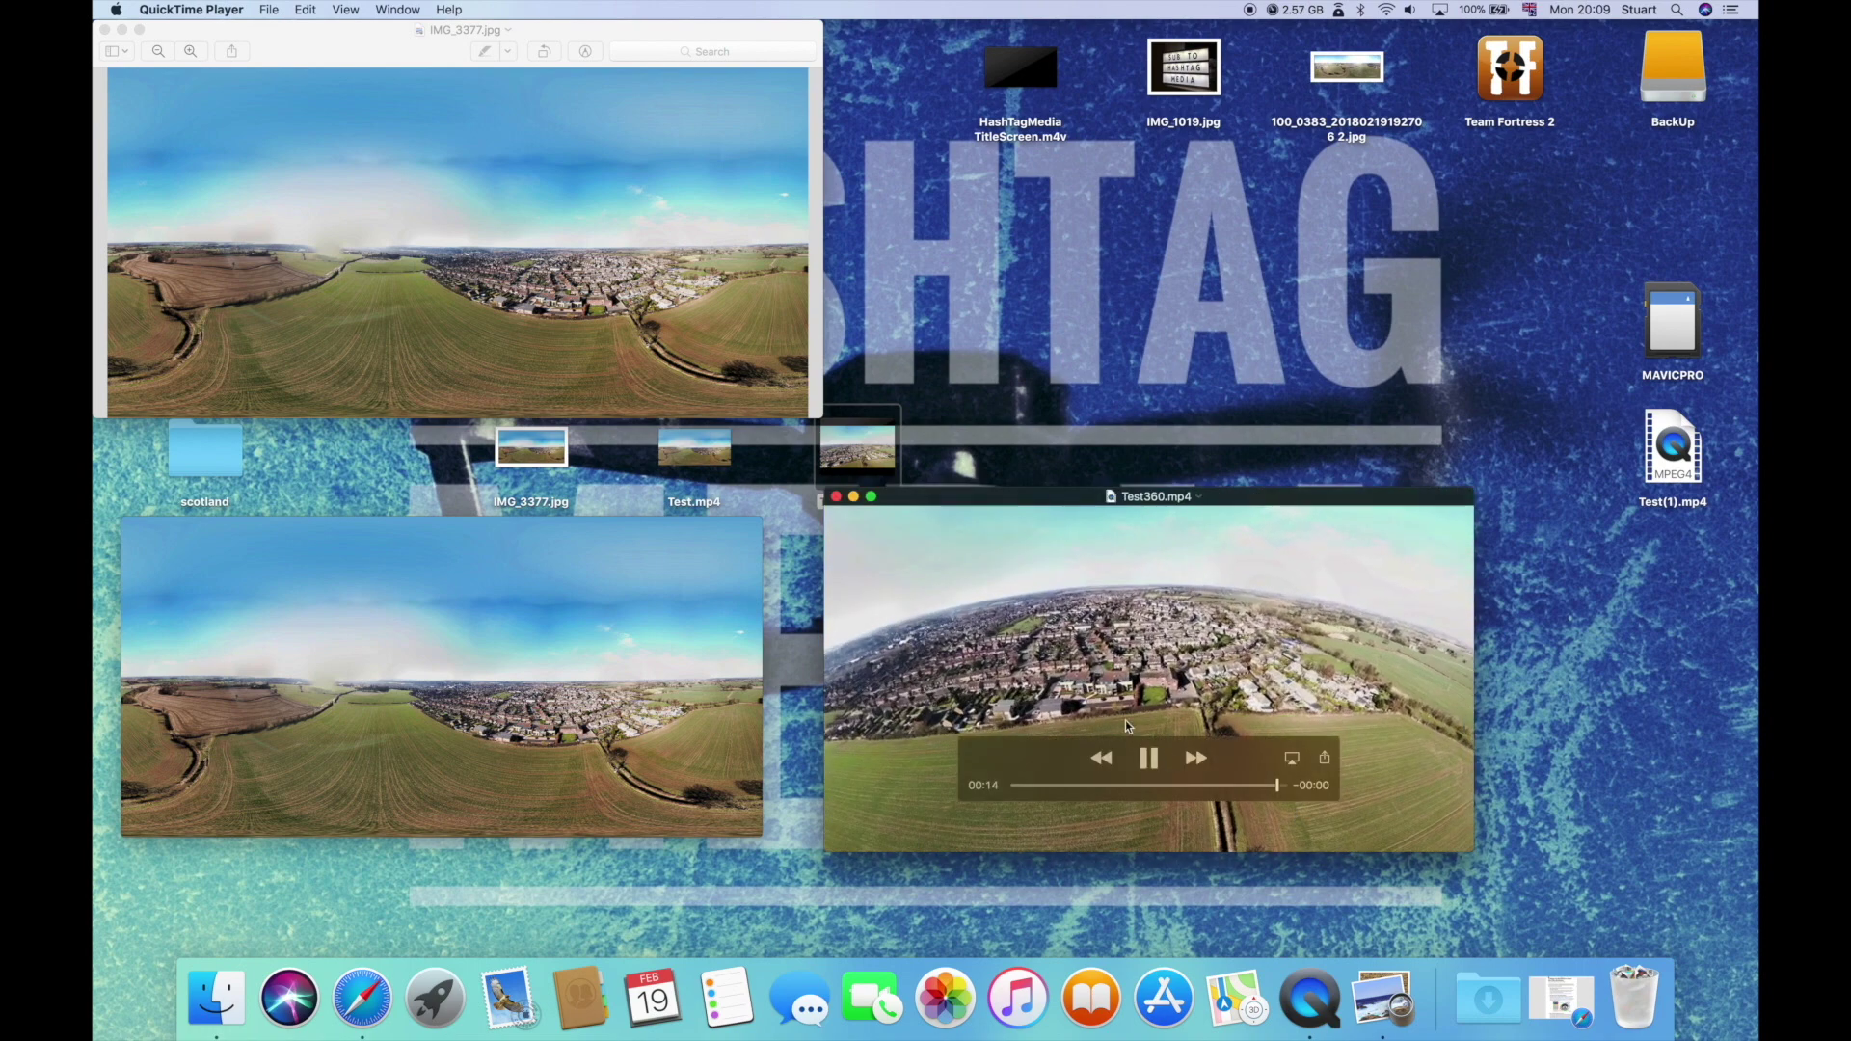
Step: Close both video windows and the IMG_3377.jpg image
{"action": "left_click", "coordinate": [838, 497]}
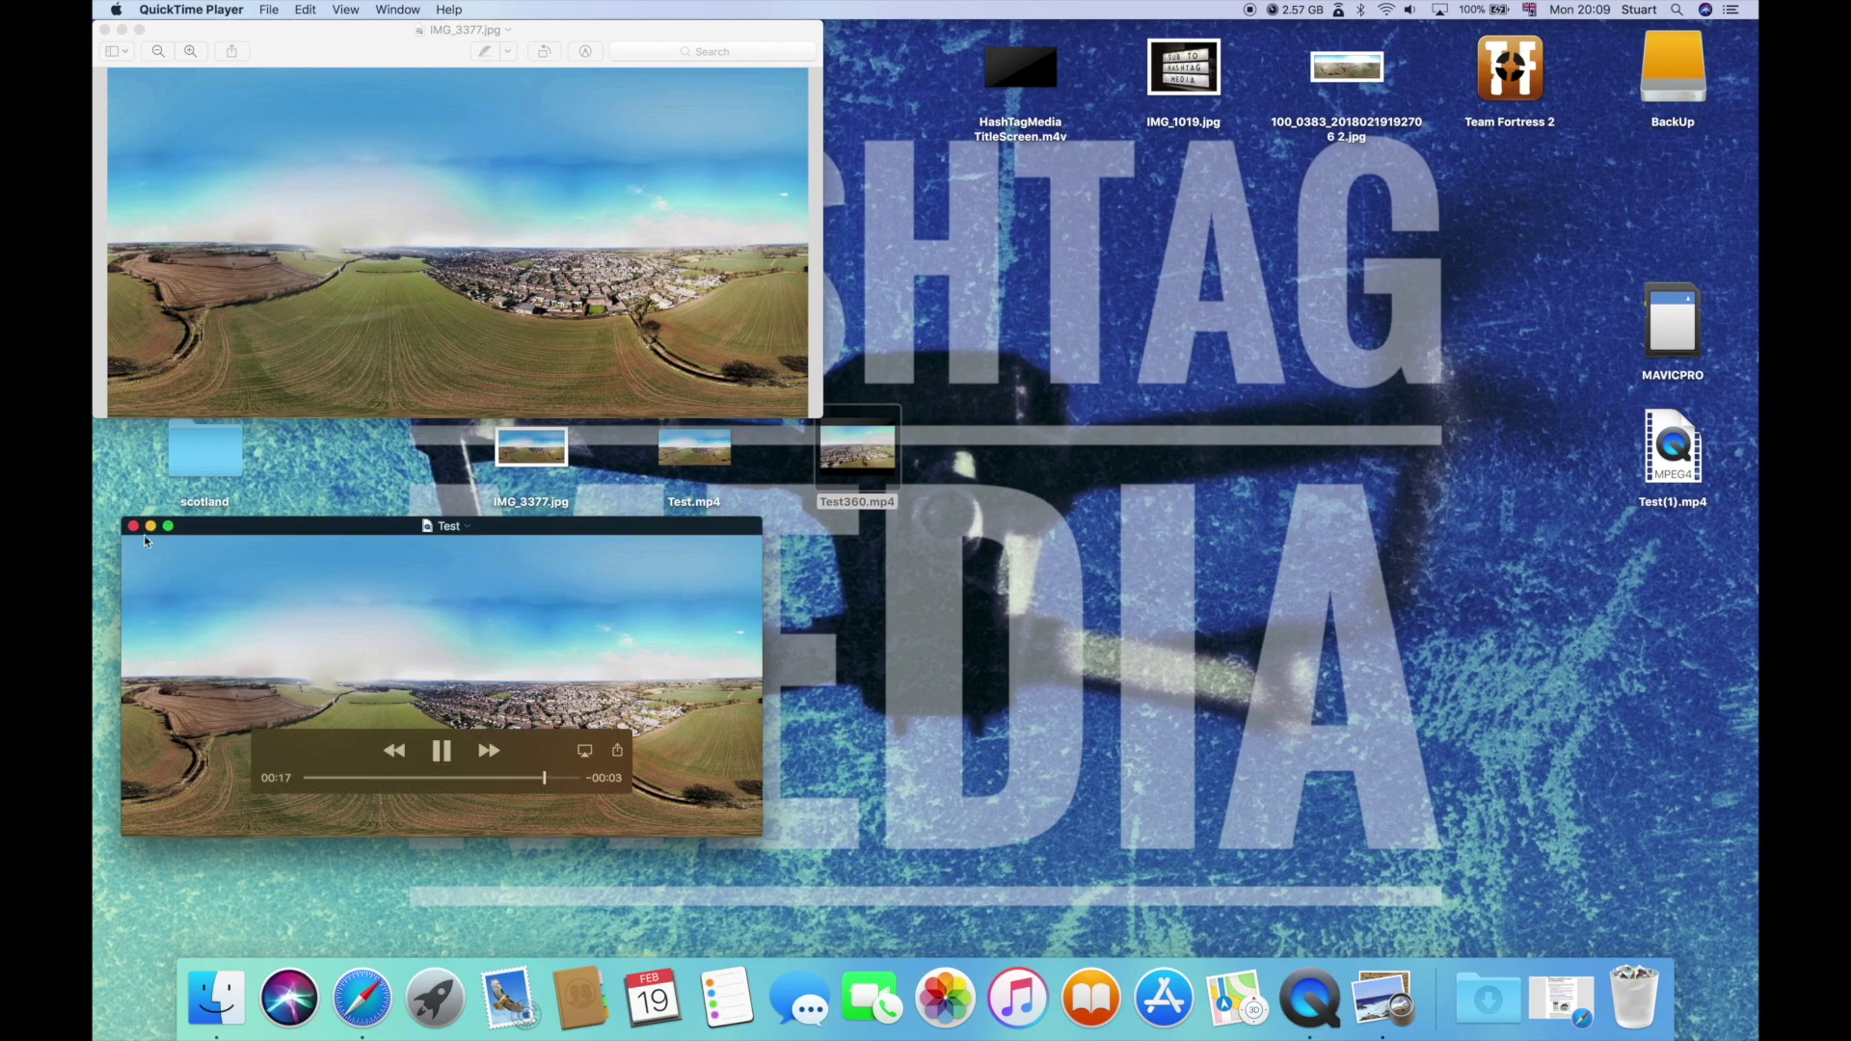
{"action": "left_click", "coordinate": [133, 526]}
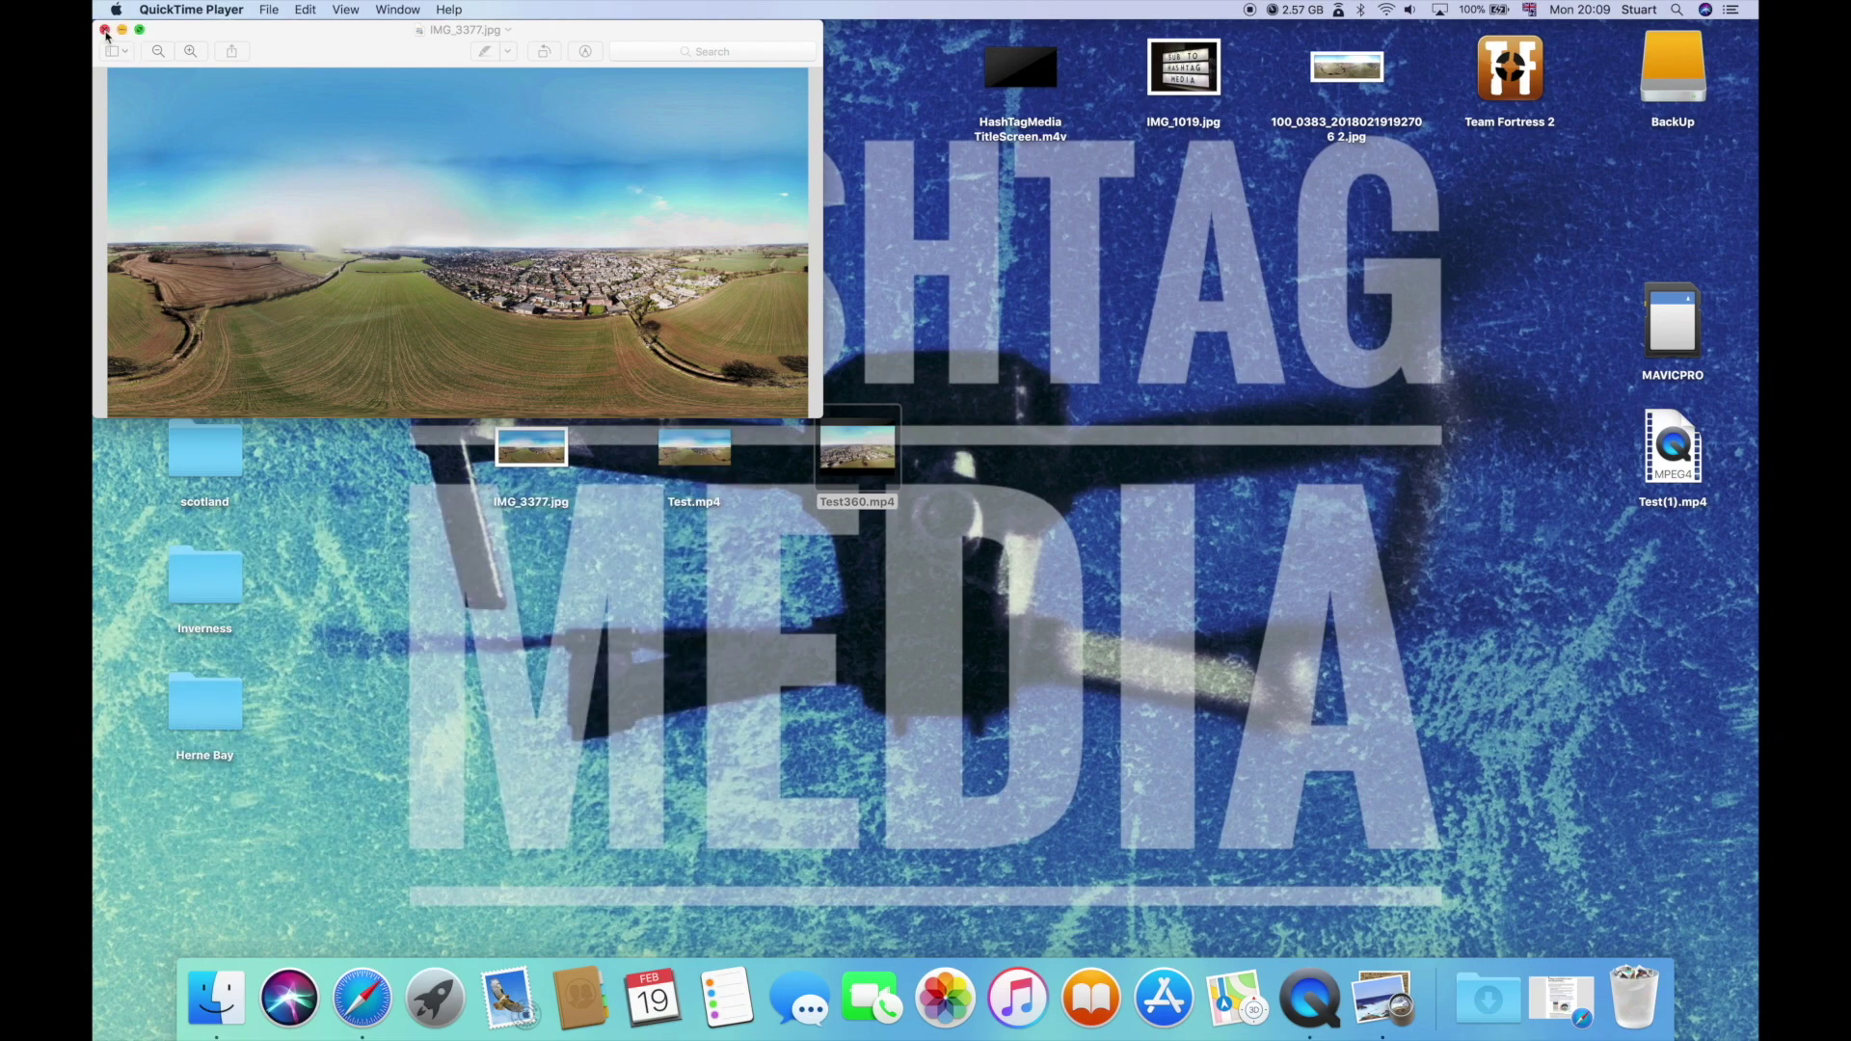
{"action": "left_click", "coordinate": [105, 30]}
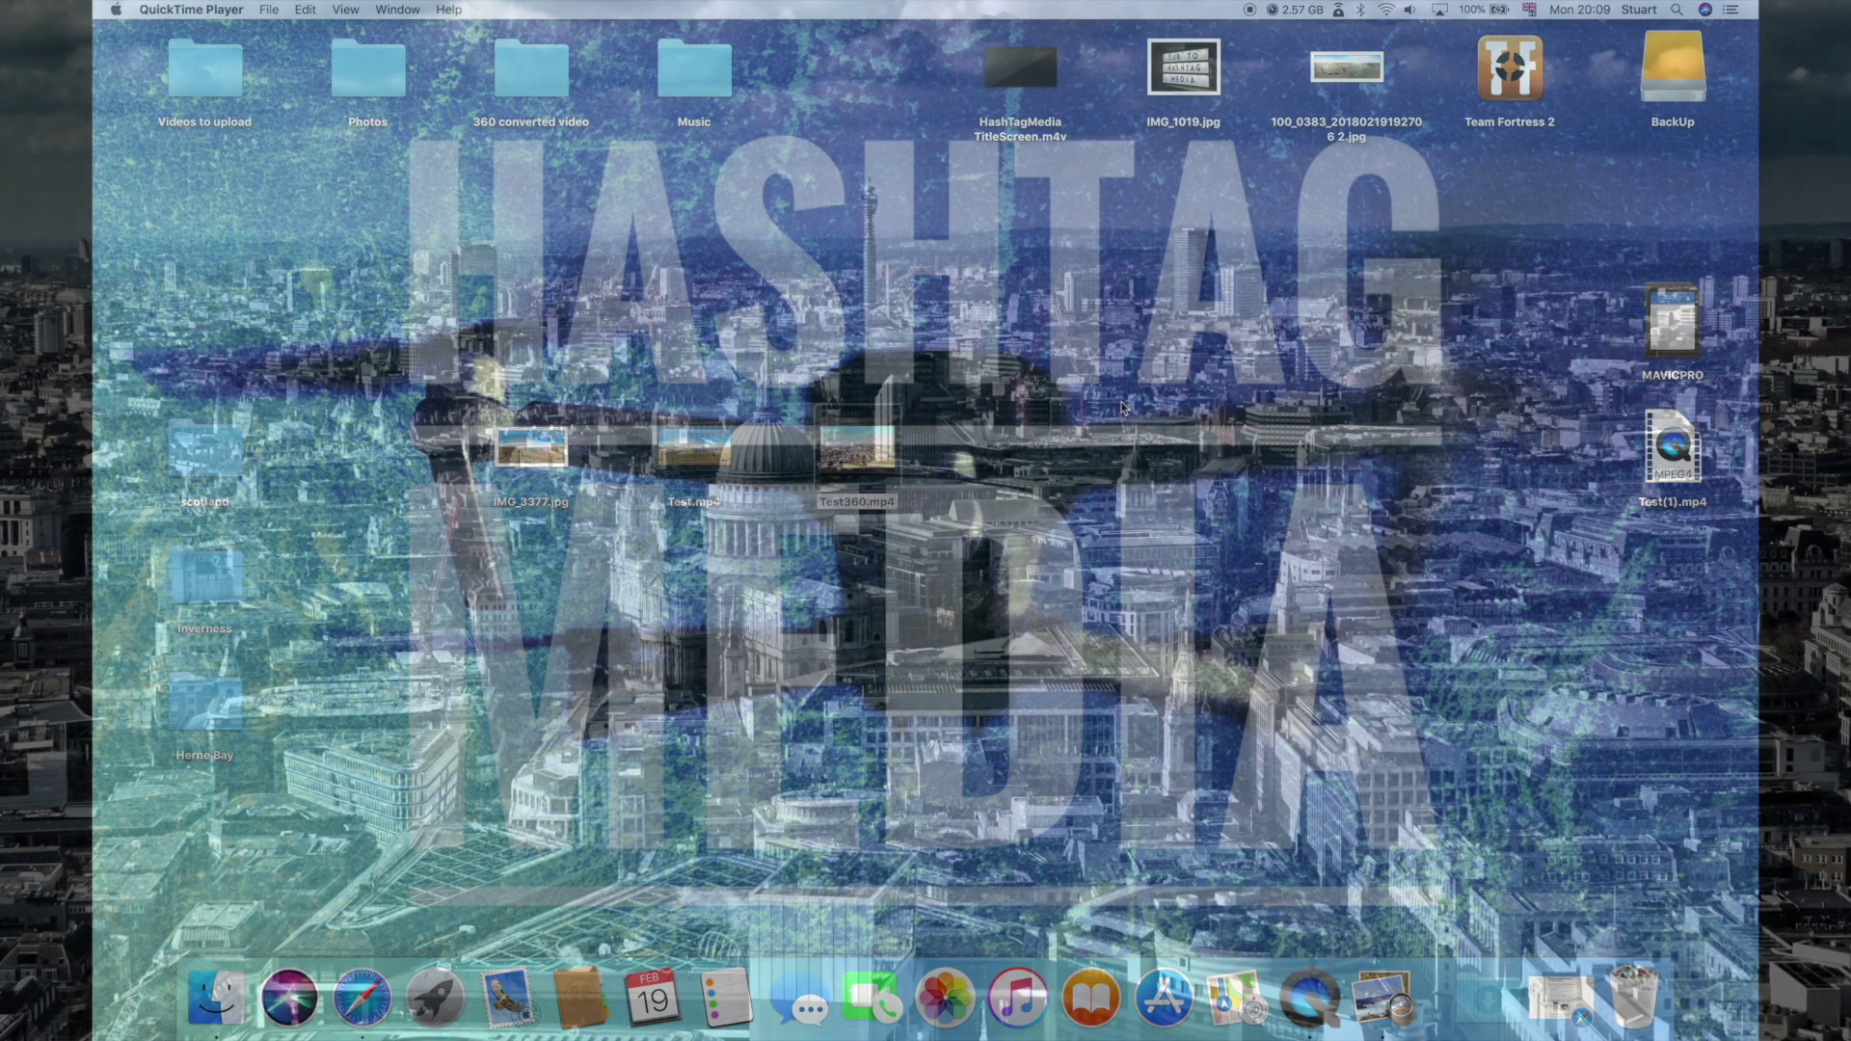